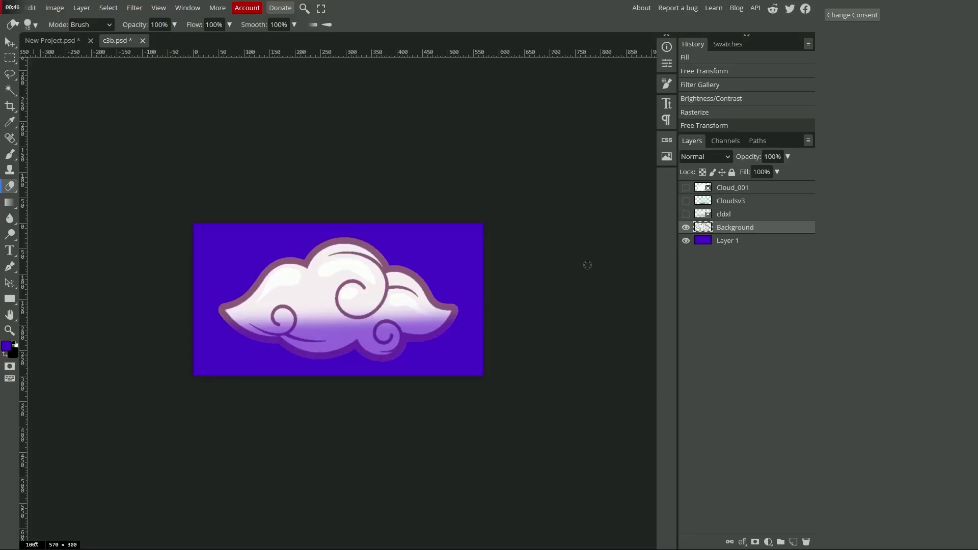
Step: Preview the Background, cldxl, Cloudsv3 and Cloud_001 cloud layers one at a time in c3b.psd
{"action": "left_click", "coordinate": [685, 227]}
{"action": "left_click", "coordinate": [686, 214]}
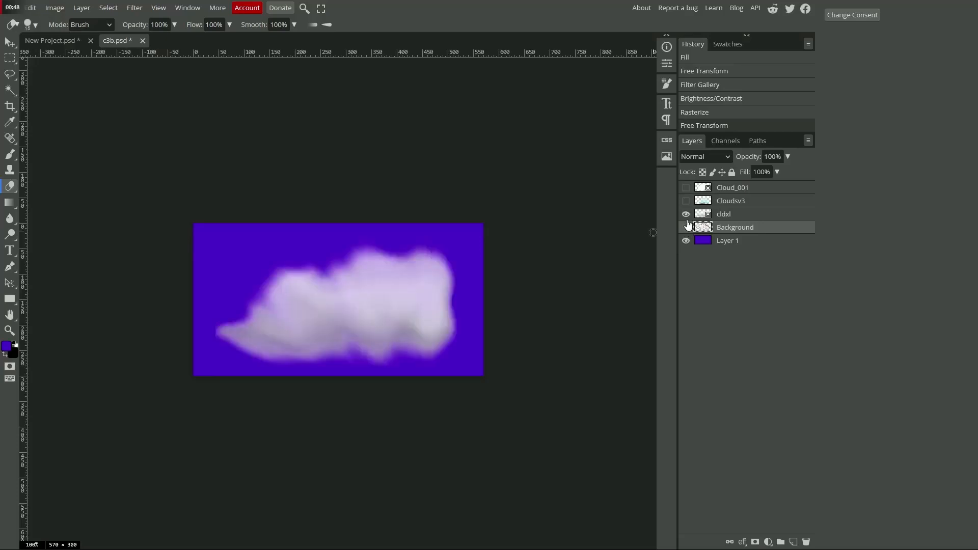
{"action": "left_click", "coordinate": [685, 214]}
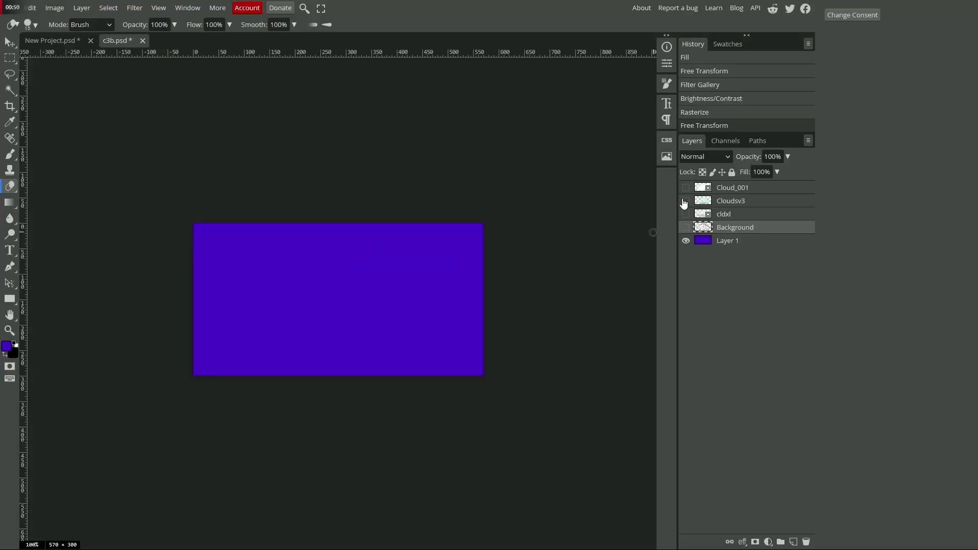
{"action": "left_click", "coordinate": [685, 201]}
{"action": "left_click", "coordinate": [686, 201]}
{"action": "left_click", "coordinate": [685, 188]}
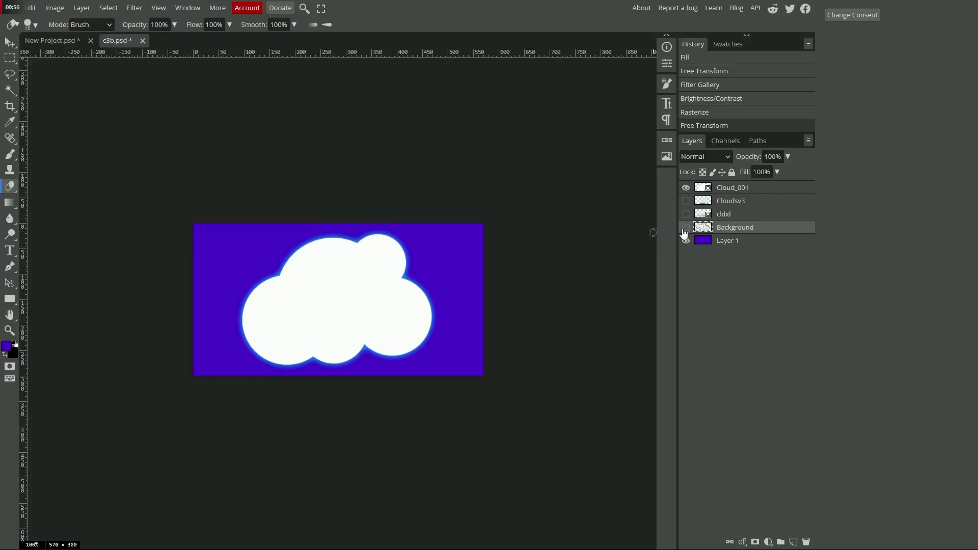
{"action": "left_click", "coordinate": [688, 189]}
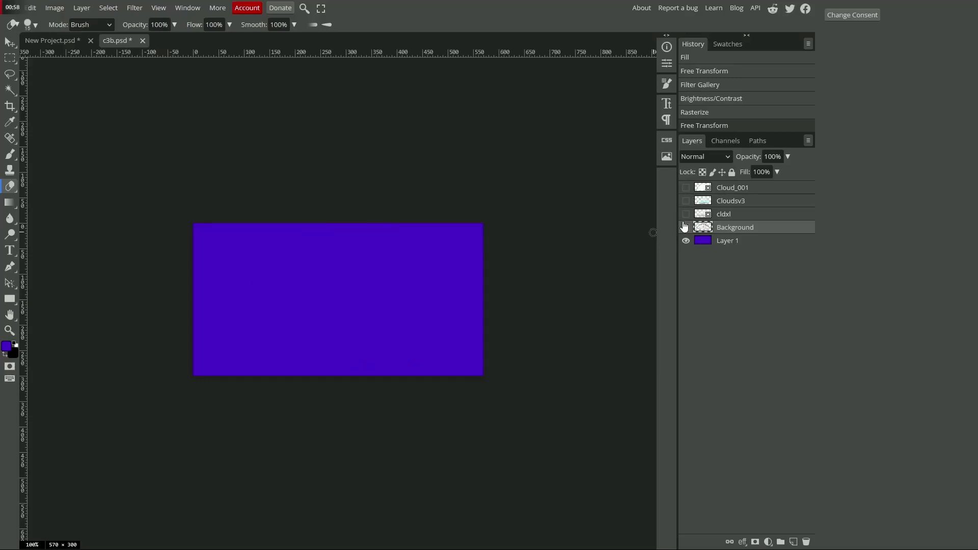
{"action": "left_click", "coordinate": [686, 215]}
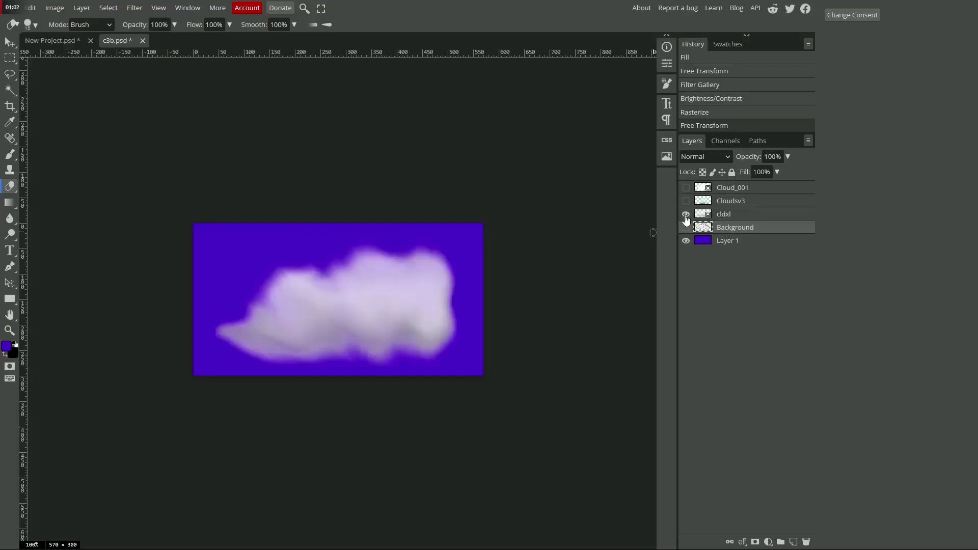
{"action": "left_click", "coordinate": [686, 214]}
{"action": "left_click", "coordinate": [685, 228]}
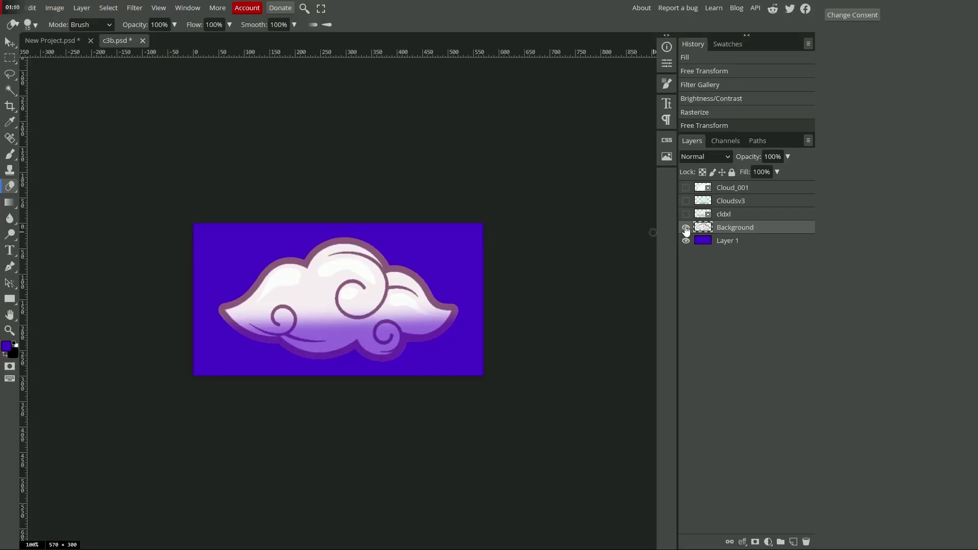
{"action": "left_click", "coordinate": [686, 227]}
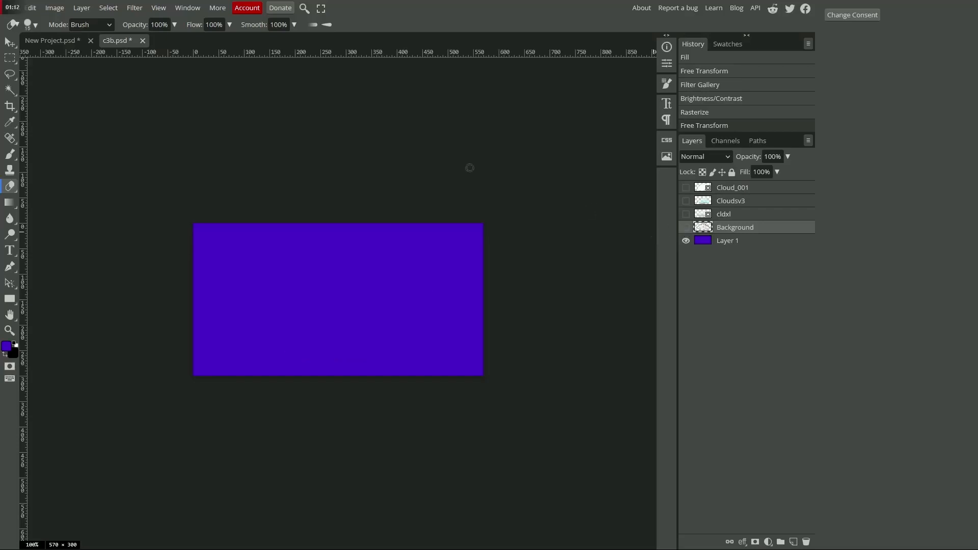
Step: Switch to the New Project.psd document and preview the boat layers Layer 5, Layer 7 and Layer 4 individually
{"action": "left_click", "coordinate": [51, 40]}
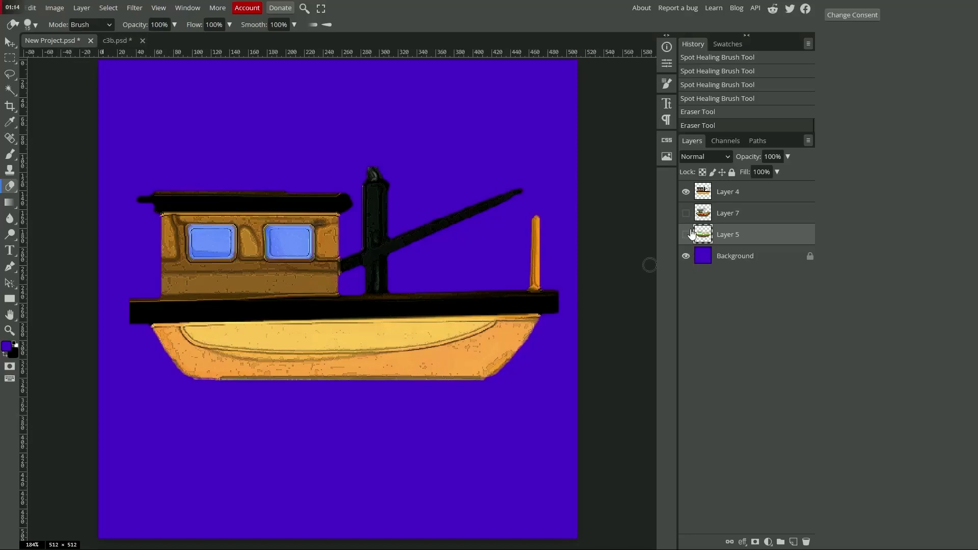
{"action": "left_click", "coordinate": [686, 191]}
{"action": "left_click", "coordinate": [686, 235]}
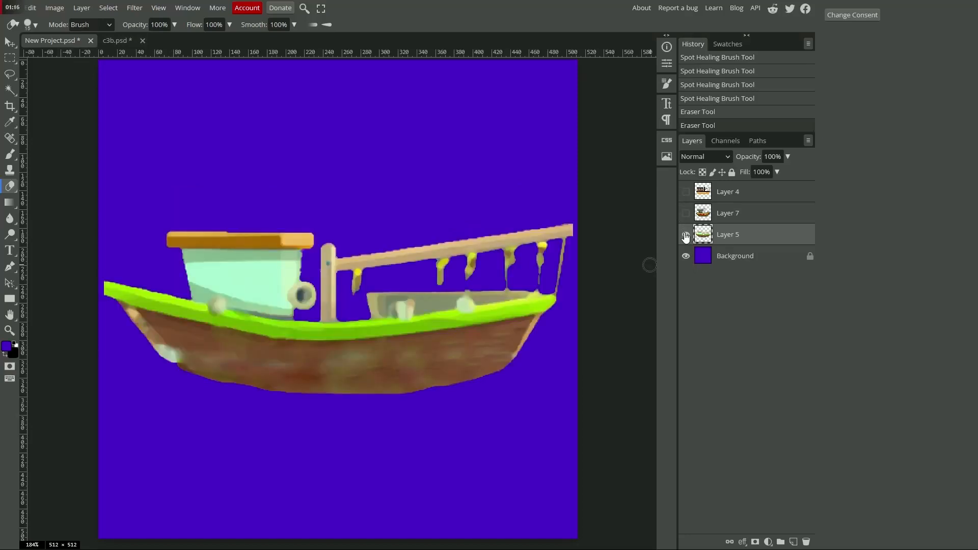
{"action": "left_click", "coordinate": [686, 234]}
{"action": "left_click", "coordinate": [686, 213]}
{"action": "left_click", "coordinate": [686, 212]}
{"action": "left_click", "coordinate": [686, 191]}
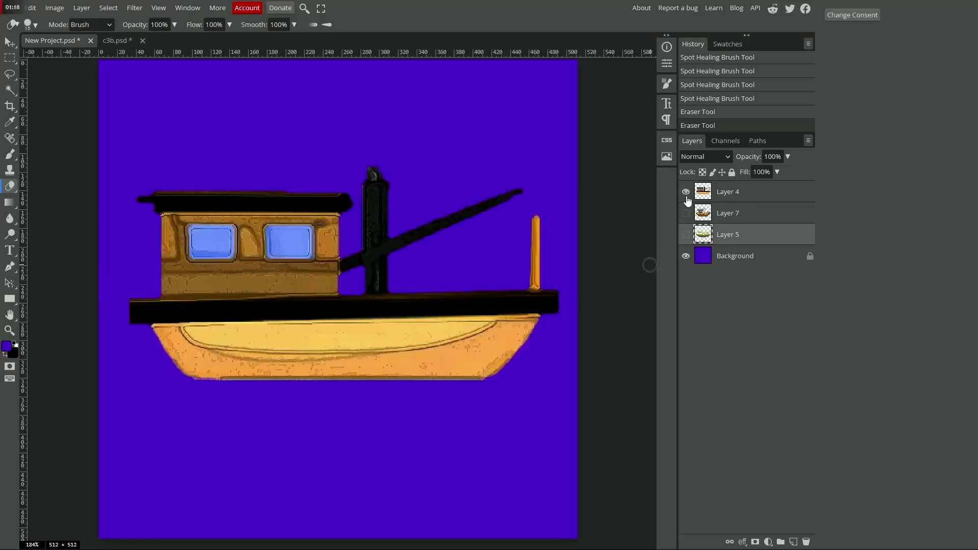
{"action": "left_click", "coordinate": [686, 192]}
{"action": "left_click", "coordinate": [685, 213]}
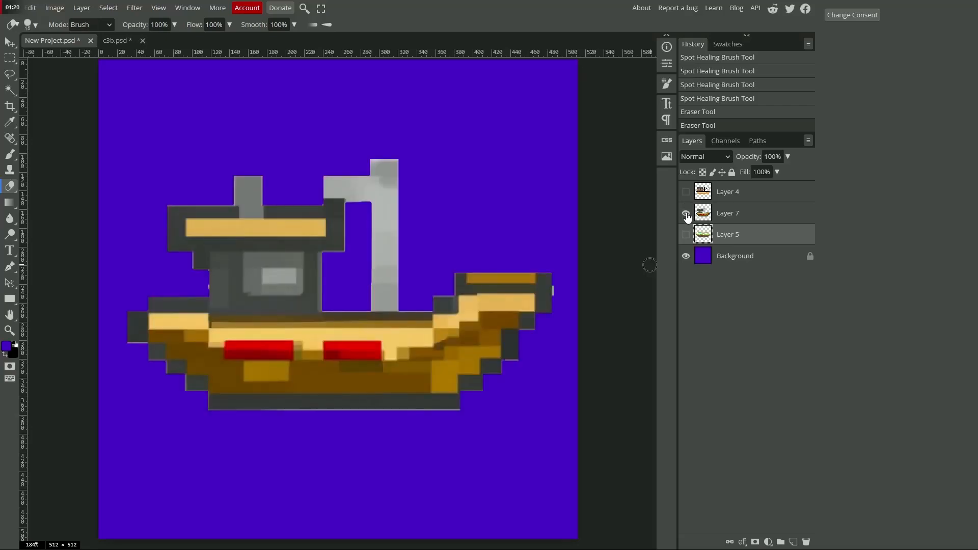
{"action": "left_click", "coordinate": [685, 213]}
Step: Make the boat layers Layer 5, Layer 7 and Layer 4 all visible together
{"action": "left_click", "coordinate": [686, 234]}
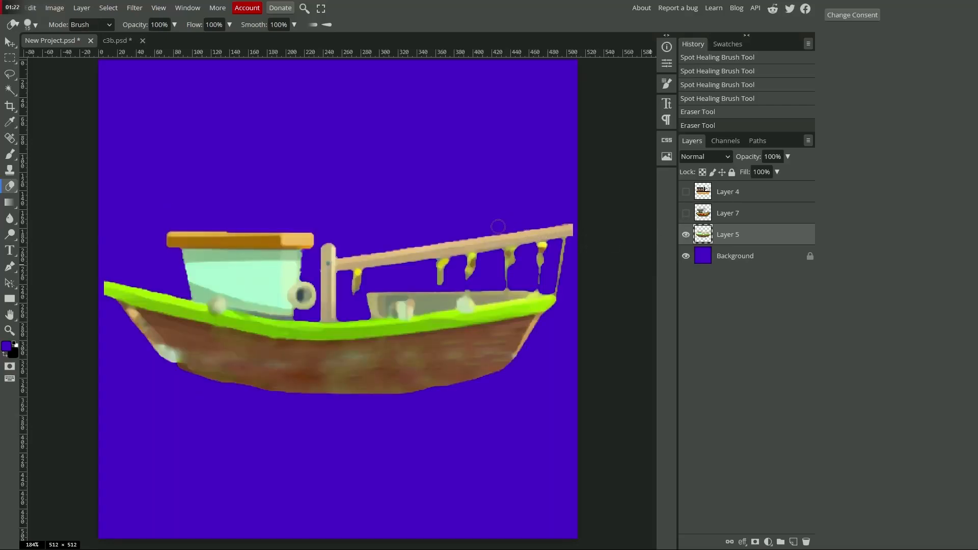
{"action": "left_click", "coordinate": [686, 213]}
{"action": "left_click", "coordinate": [686, 192]}
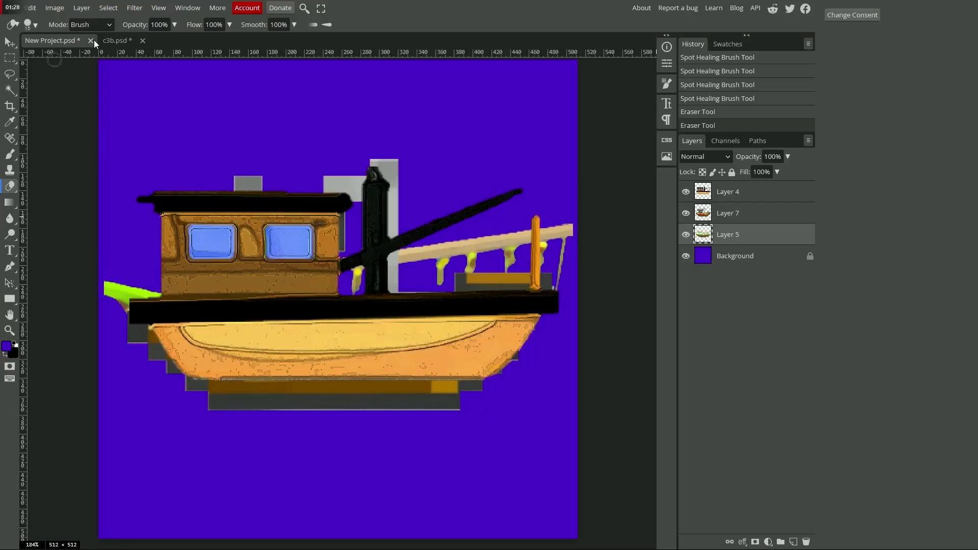
Step: Return to c3b.psd and make all four cloud layers visible together
{"action": "left_click", "coordinate": [116, 40]}
{"action": "left_click", "coordinate": [686, 227]}
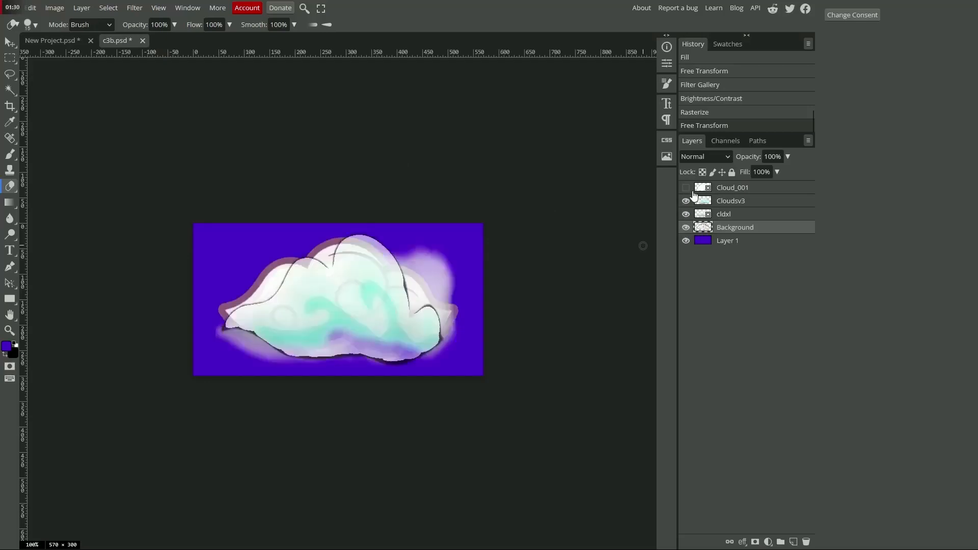
{"action": "left_click", "coordinate": [686, 188]}
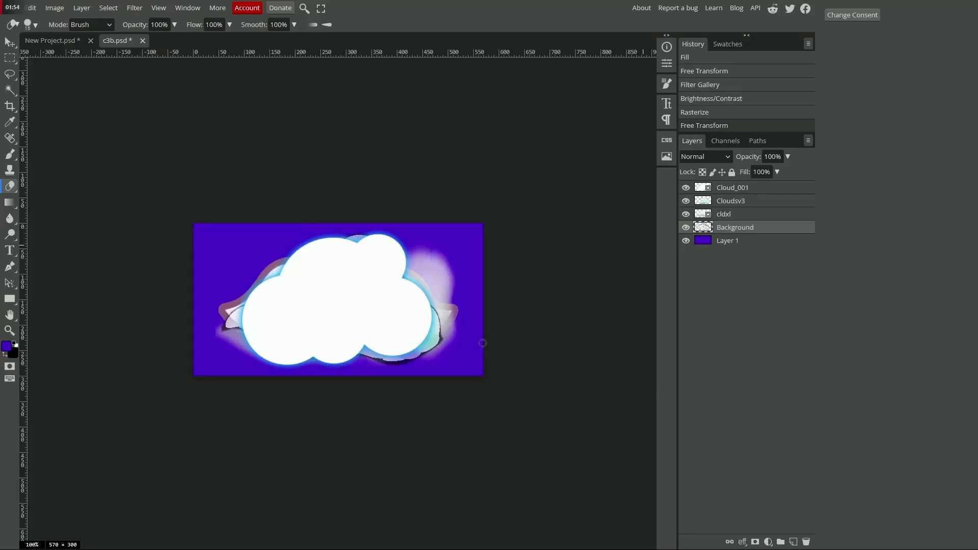
Step: Switch to the Downloads folder and examine the exported boat and cloud images
{"action": "key", "text": "alt+Tab"}
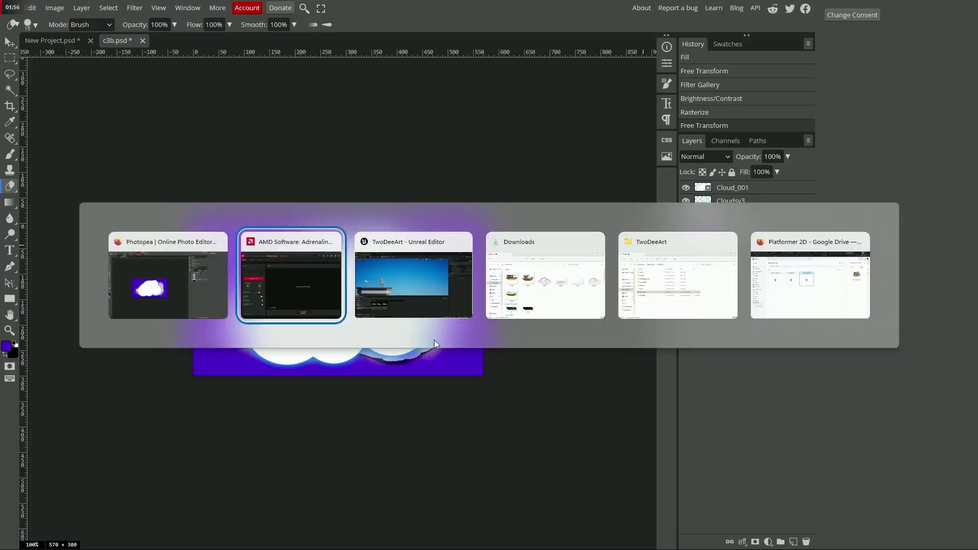
{"action": "key", "text": "alt+Tab"}
{"action": "key", "text": "alt+Tab"}
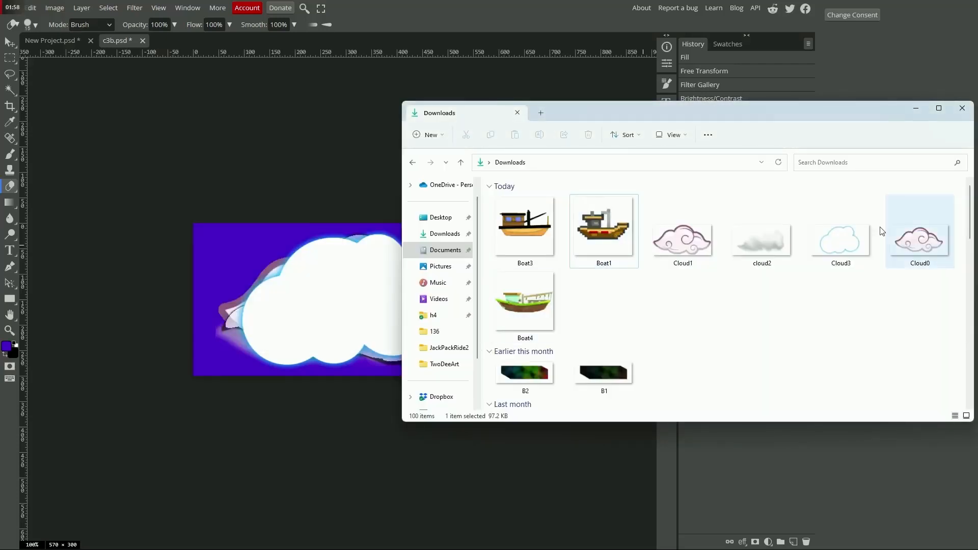
Step: Switch to the TwoDeeArt project in Unreal Editor and select the Sprites content folder
{"action": "key", "text": "alt+Tab"}
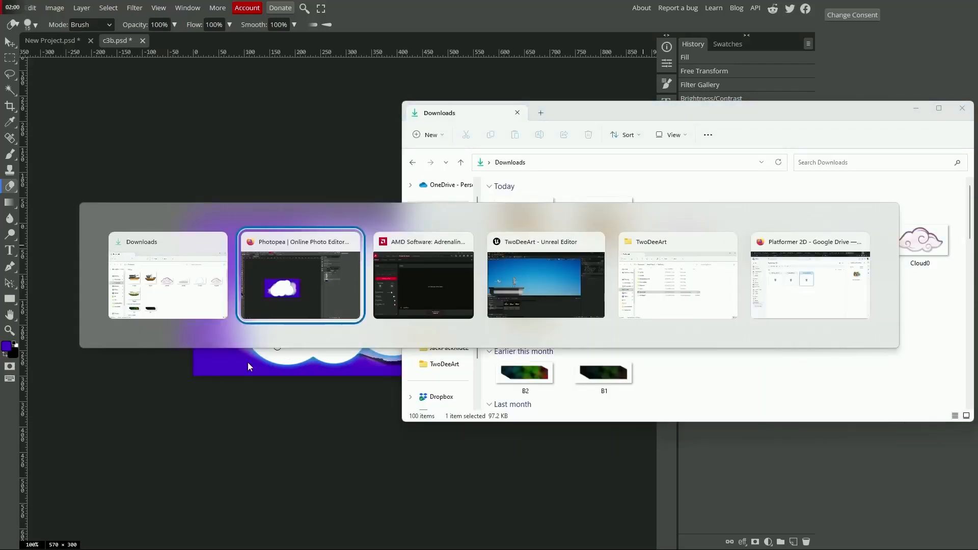
{"action": "key", "text": "alt+Tab"}
{"action": "key", "text": "alt+Tab"}
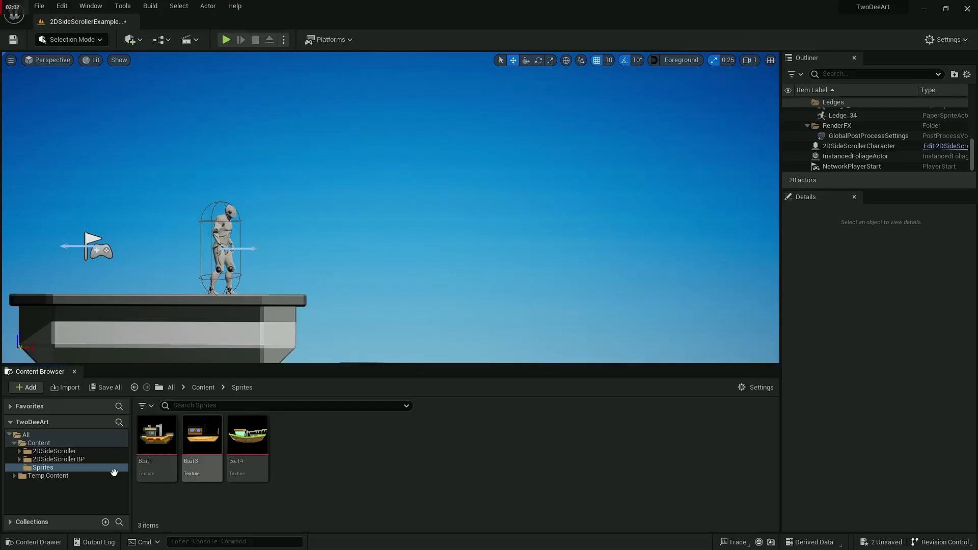
{"action": "left_click", "coordinate": [46, 467]}
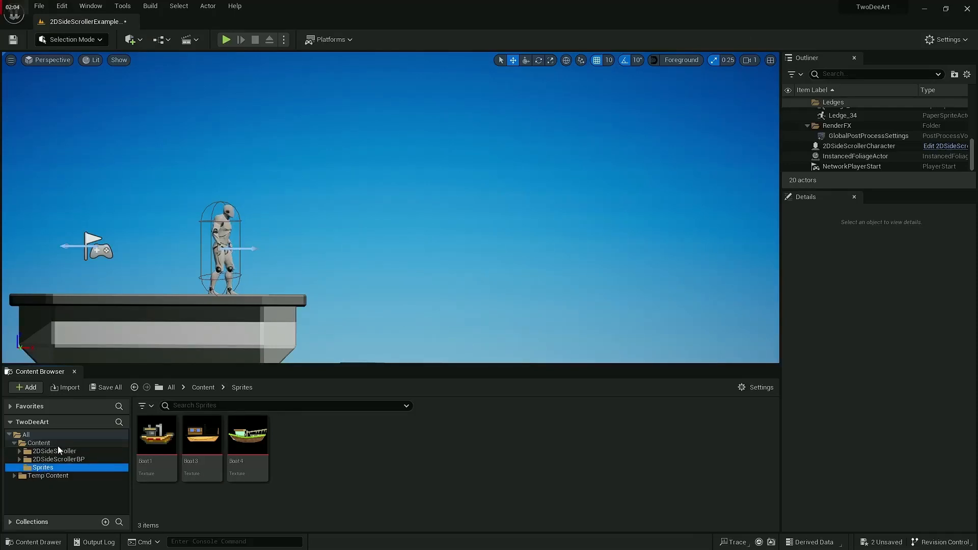
Step: Delete the Boat1, Boat3 and Boat4 textures from the Sprites folder and confirm the deletion
{"action": "left_click", "coordinate": [157, 456]}
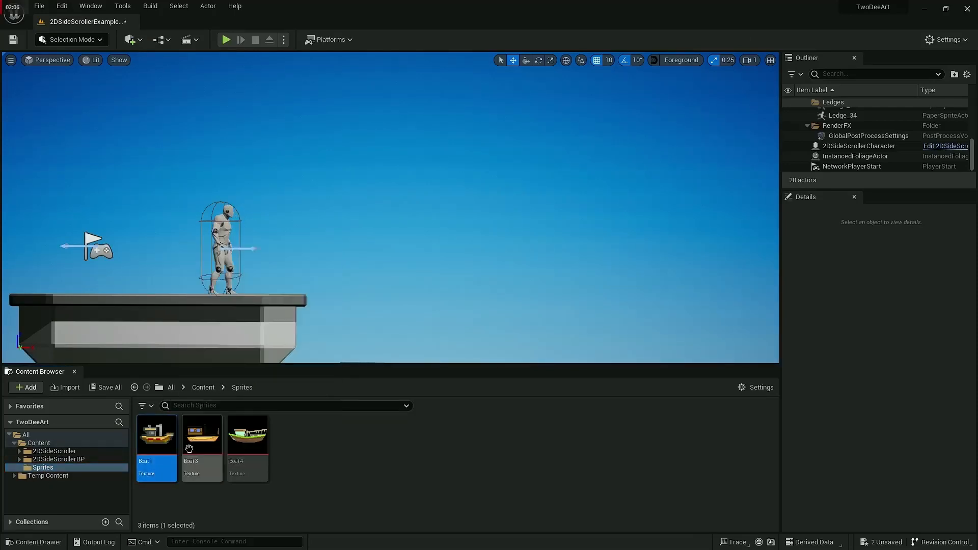
{"action": "left_click", "coordinate": [199, 449]}
{"action": "left_click", "coordinate": [251, 450]}
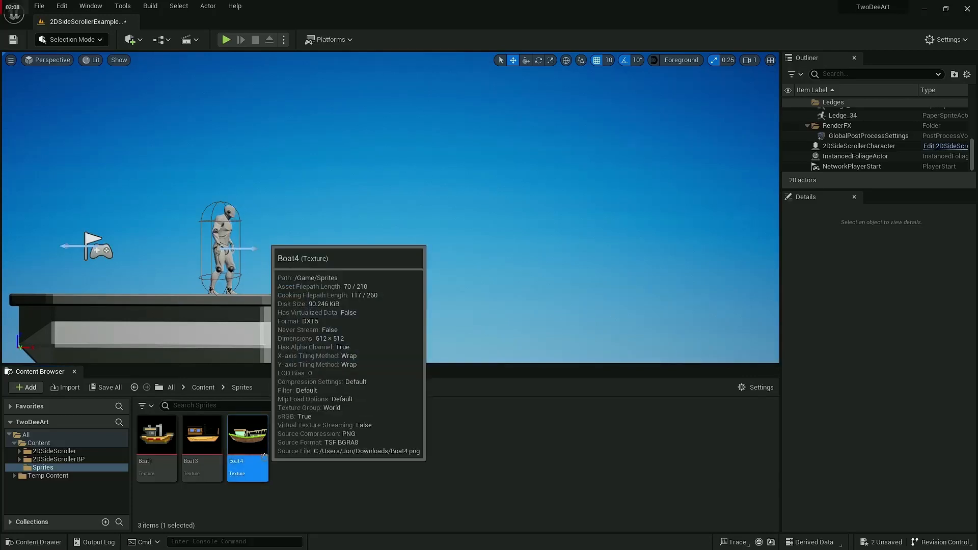
{"action": "left_click", "coordinate": [195, 456], "text": "ctrl"}
{"action": "left_click", "coordinate": [155, 446], "text": "ctrl"}
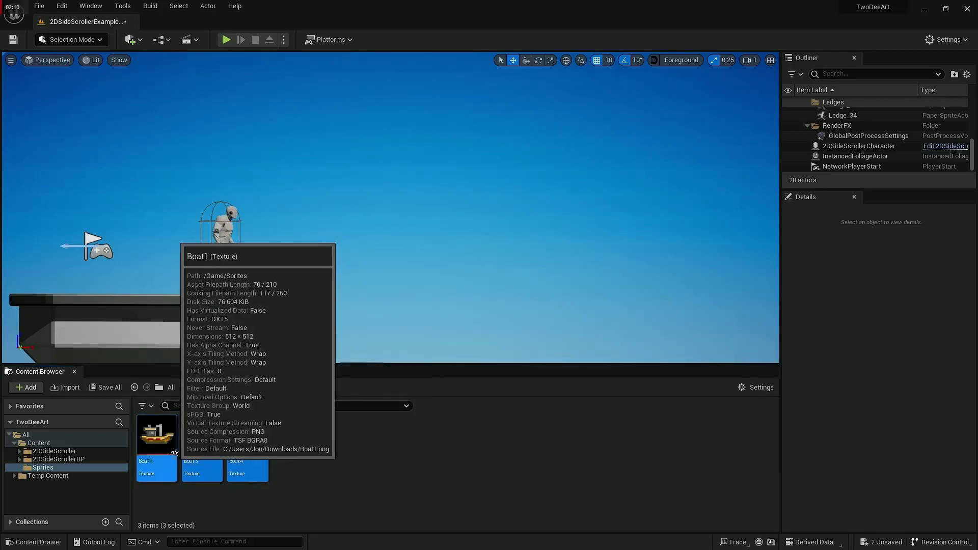
{"action": "key", "text": "Delete"}
{"action": "left_click", "coordinate": [438, 448]}
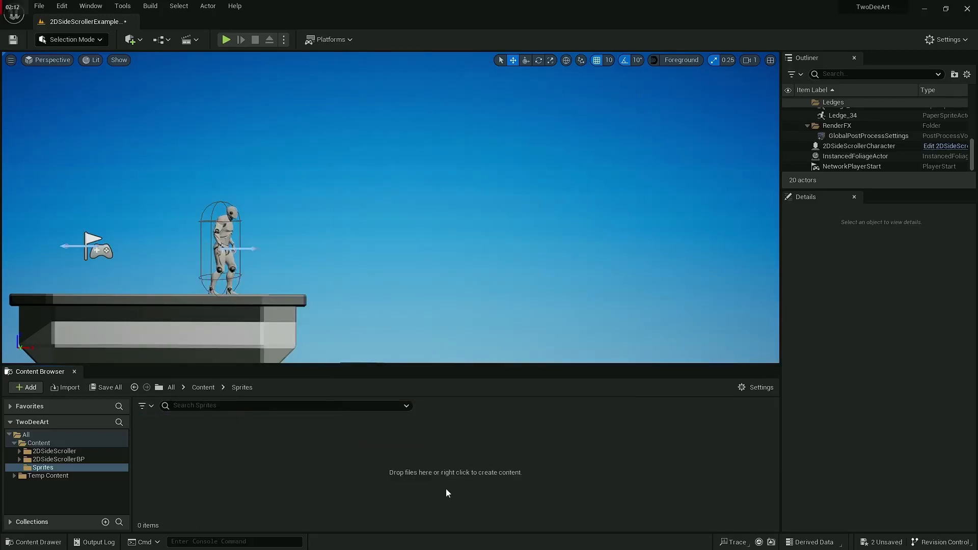
Step: Import the Boat1, Boat3 and Boat4 images from the Downloads folder into the project's Sprites folder
{"action": "key", "text": "alt+Tab"}
{"action": "left_click", "coordinate": [515, 239], "text": "ctrl"}
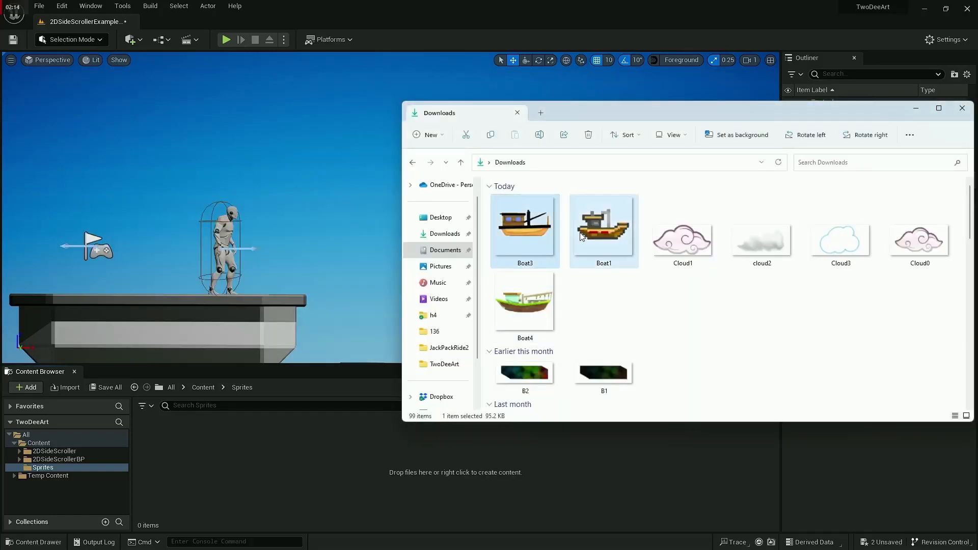
{"action": "left_click", "coordinate": [539, 299], "text": "ctrl"}
{"action": "left_click_drag", "start_coordinate": [524, 240], "coordinate": [282, 497]}
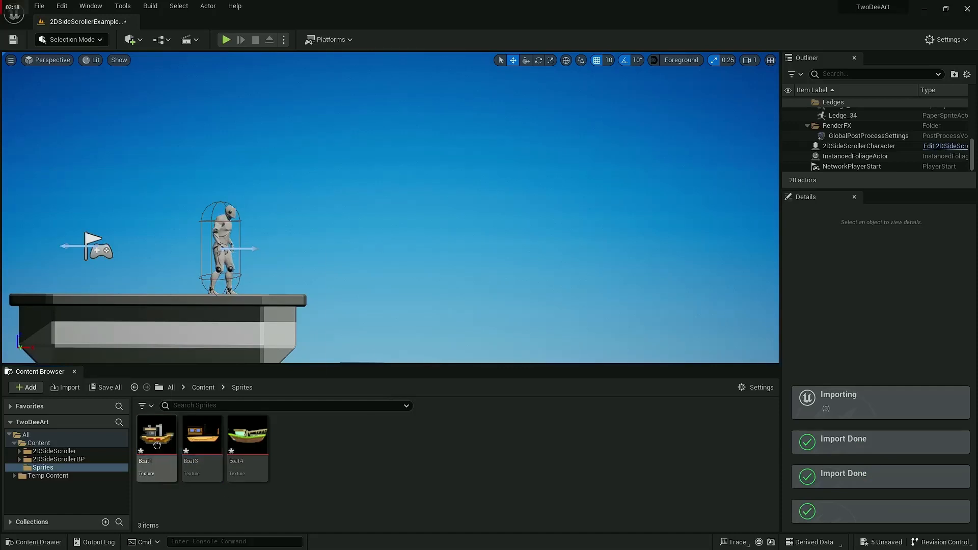
Step: Create sprites from the Boat1, Boat3 and Boat4 textures with the Create Sprite action
{"action": "right_click", "coordinate": [239, 436]}
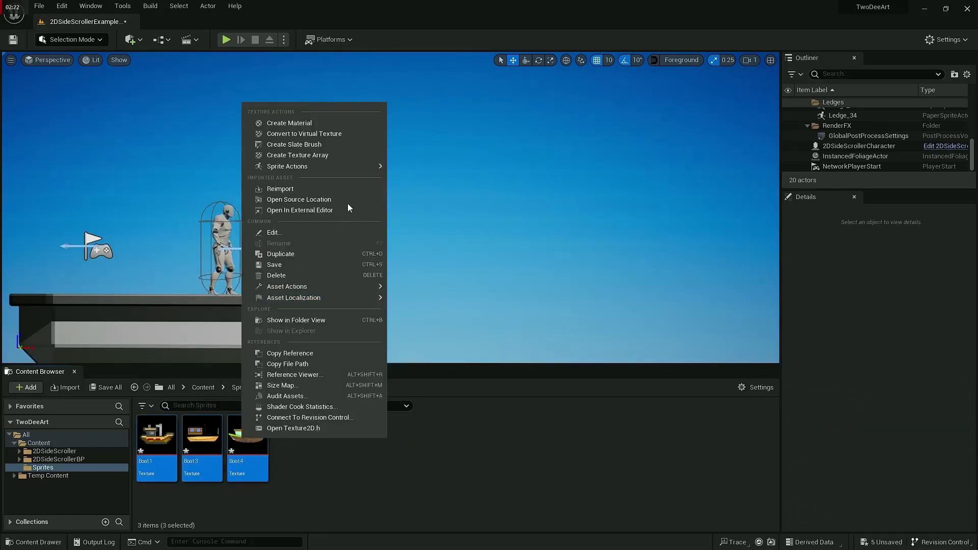
{"action": "mouse_move", "coordinate": [348, 167]}
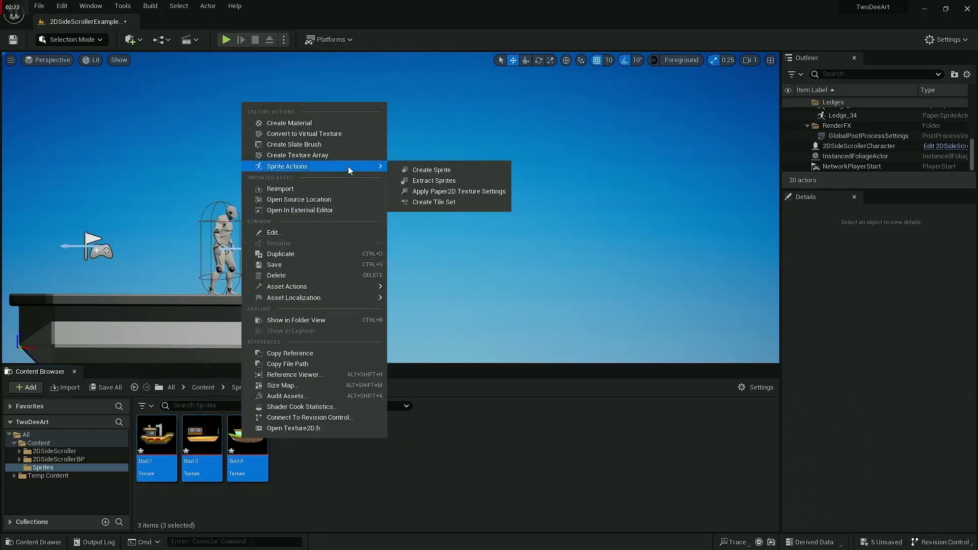
{"action": "left_click", "coordinate": [410, 170]}
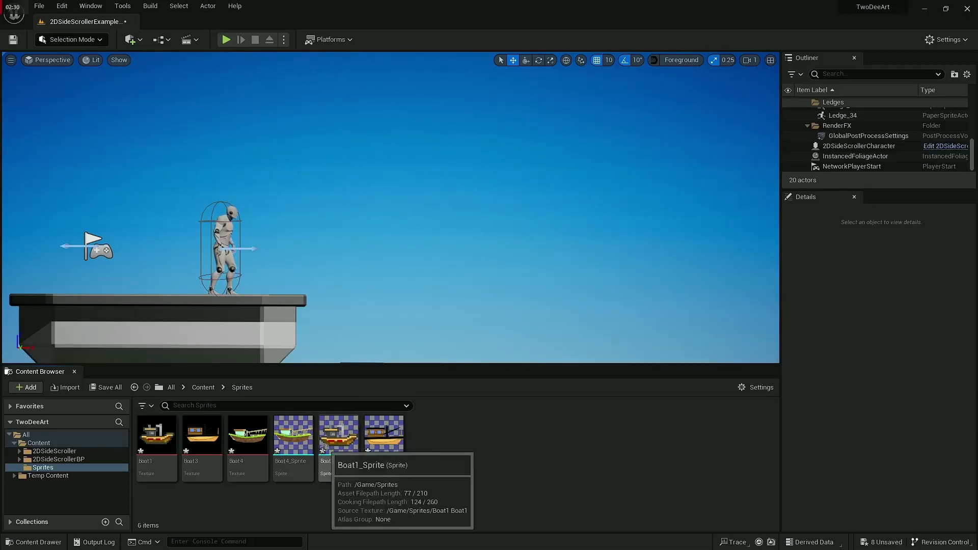
Step: Open Boat4_Sprite in the sprite editor, check its source region and enter Edit Collision mode
{"action": "left_click", "coordinate": [302, 441]}
{"action": "double_click", "coordinate": [302, 441]}
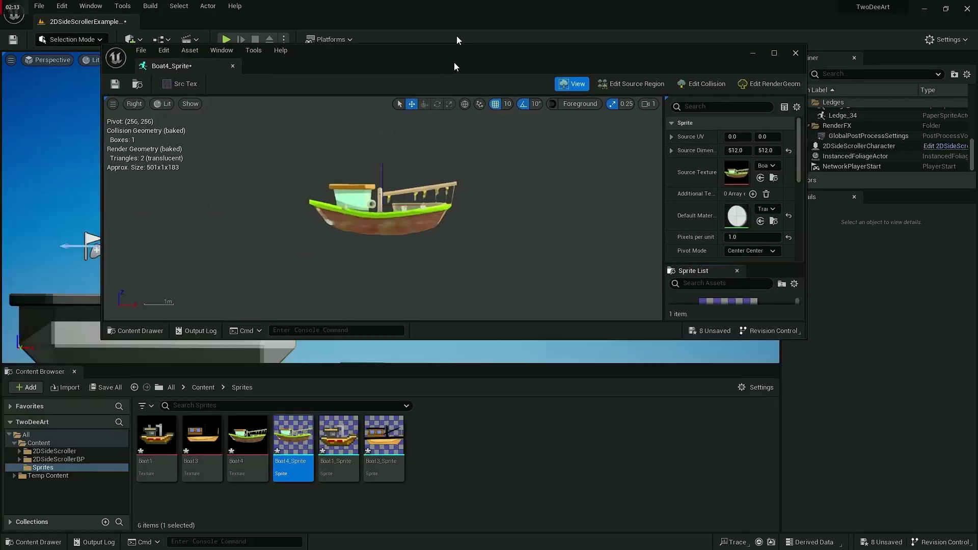
{"action": "left_click_drag", "start_coordinate": [454, 62], "coordinate": [455, 2]}
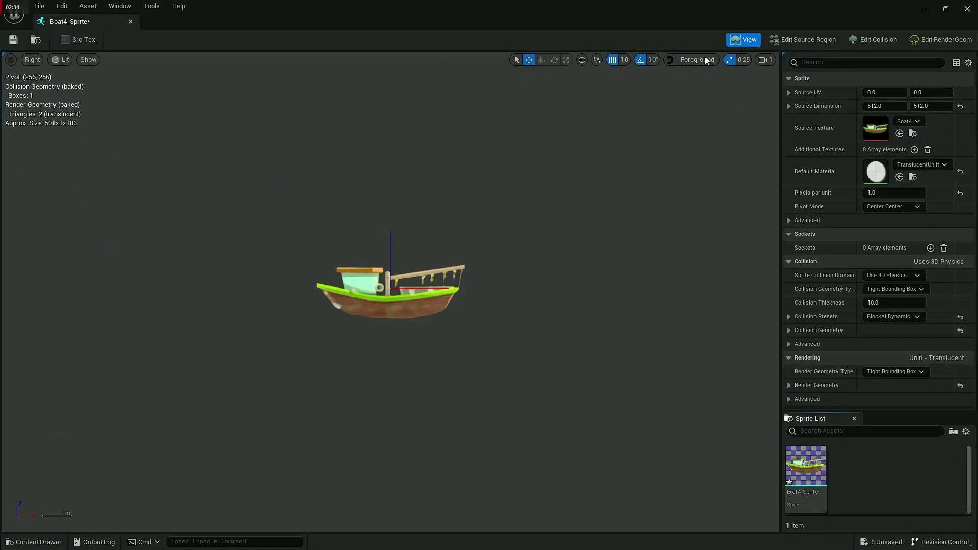
{"action": "left_click", "coordinate": [884, 40]}
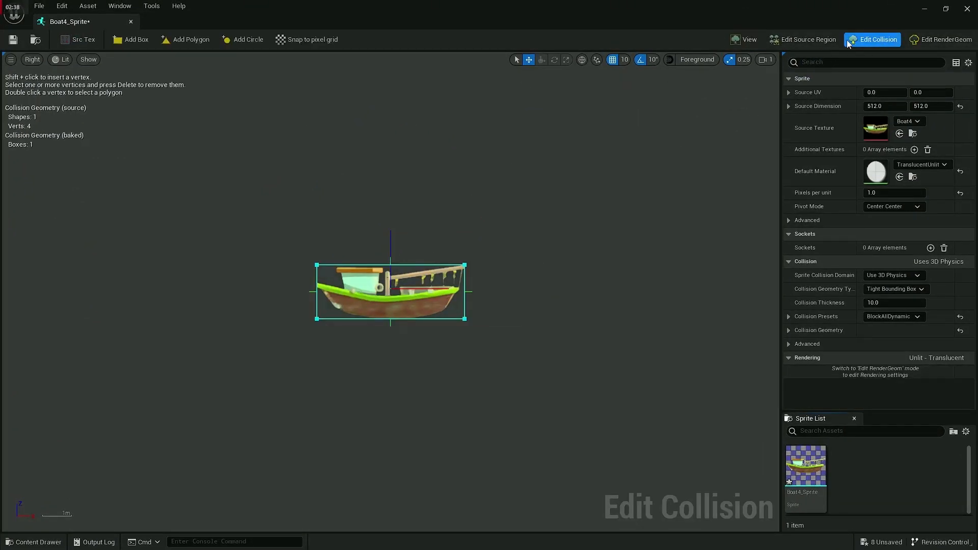
{"action": "left_click", "coordinate": [825, 42]}
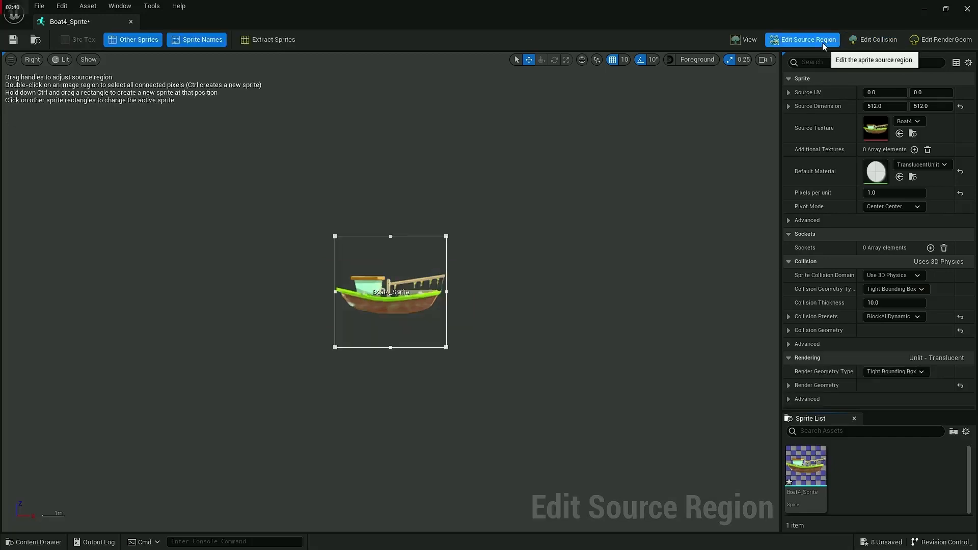
{"action": "left_click", "coordinate": [860, 41]}
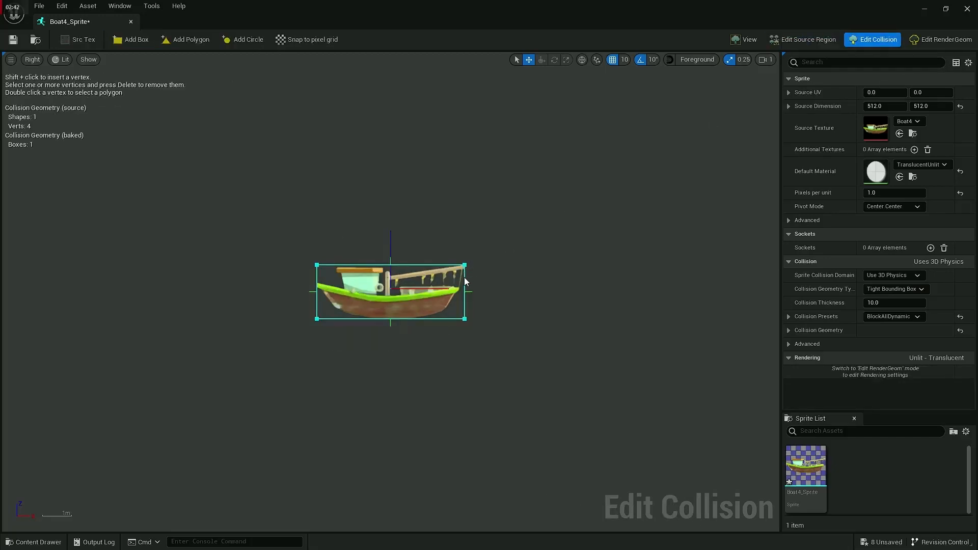
Step: Lower the two upper collision vertices of Boat4_Sprite to the ends of the deck and pull the lower-right vertex in to the hull
{"action": "left_click", "coordinate": [463, 264]}
{"action": "left_click_drag", "start_coordinate": [464, 225], "coordinate": [466, 247]}
{"action": "left_click", "coordinate": [317, 265]}
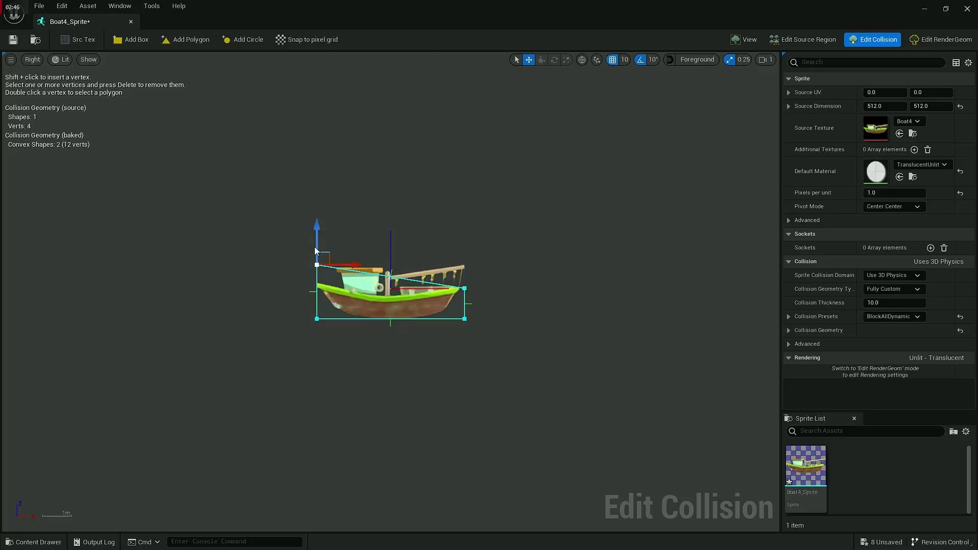
{"action": "left_click_drag", "start_coordinate": [323, 224], "coordinate": [324, 241]}
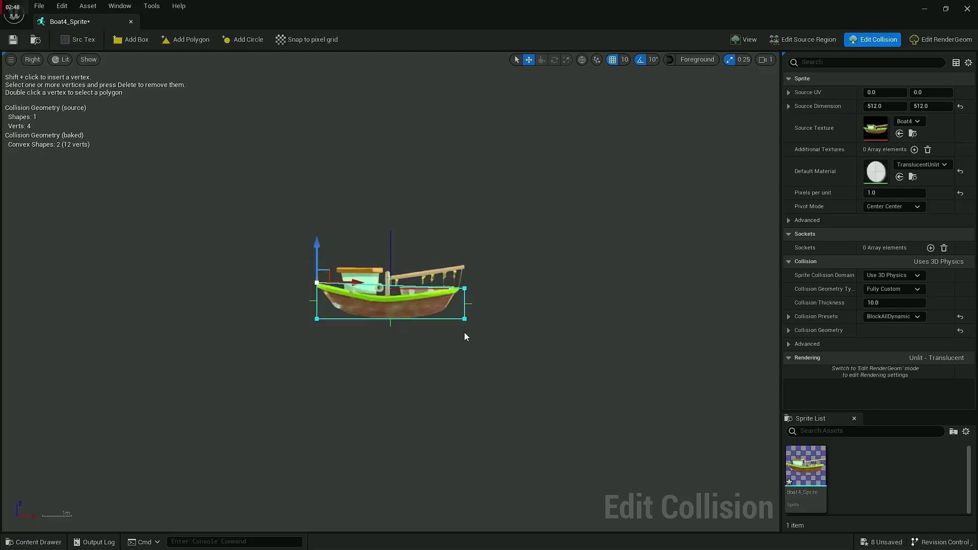
{"action": "left_click_drag", "start_coordinate": [445, 300], "coordinate": [457, 307]}
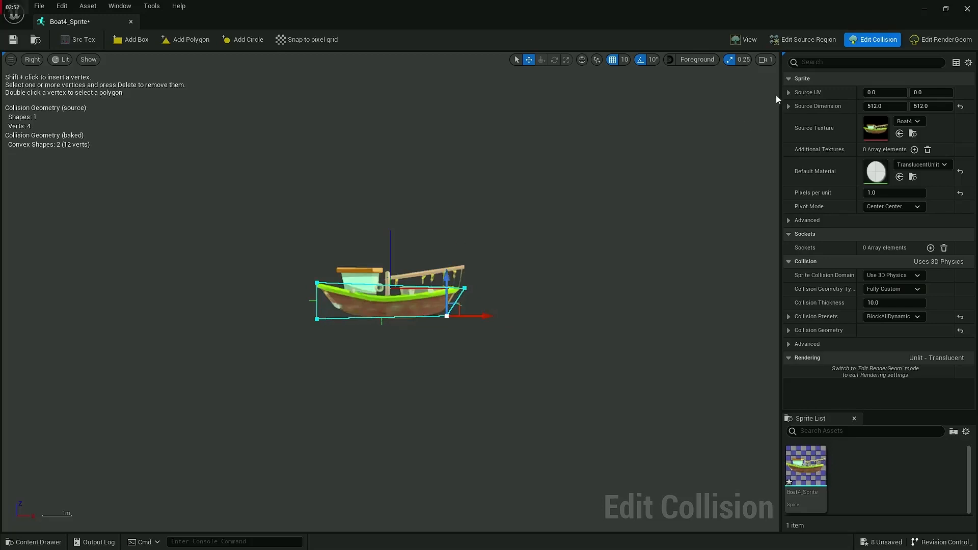
Step: Insert a collision vertex at the middle of the deck, pull the lower-left vertex in to the hull, and save the sprite
{"action": "left_click", "coordinate": [934, 39]}
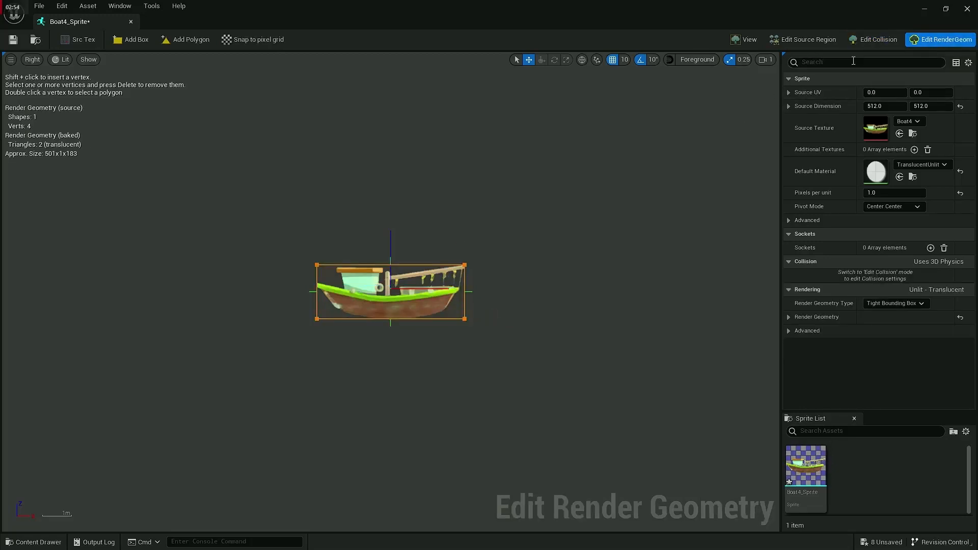
{"action": "left_click", "coordinate": [874, 39]}
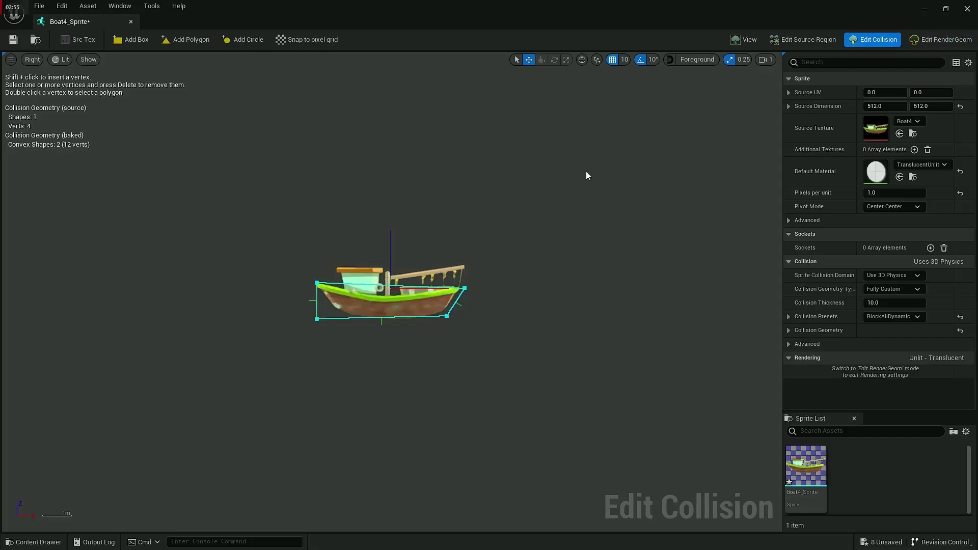
{"action": "left_click", "coordinate": [406, 287], "text": "shift"}
{"action": "left_click_drag", "start_coordinate": [418, 277], "coordinate": [396, 285]}
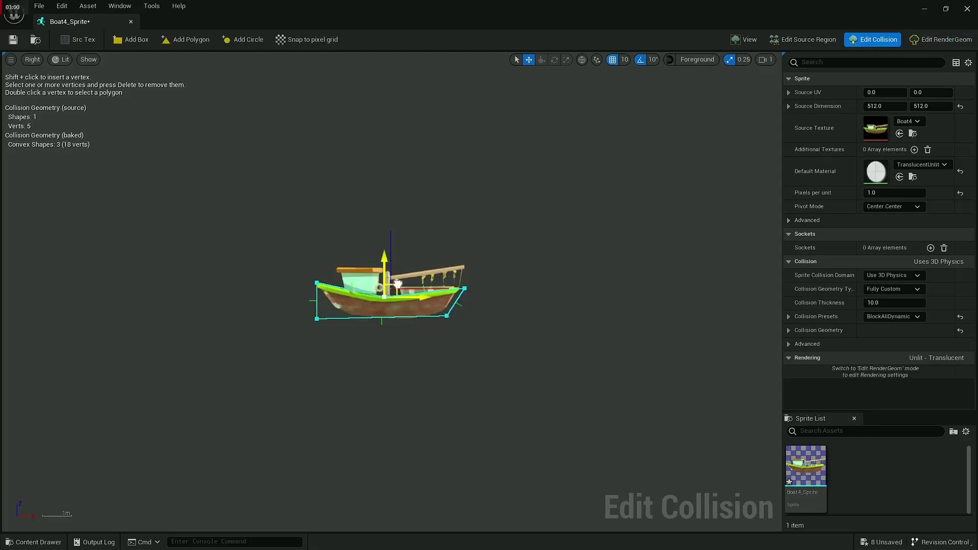
{"action": "left_click", "coordinate": [316, 319]}
{"action": "left_click_drag", "start_coordinate": [332, 309], "coordinate": [349, 306]}
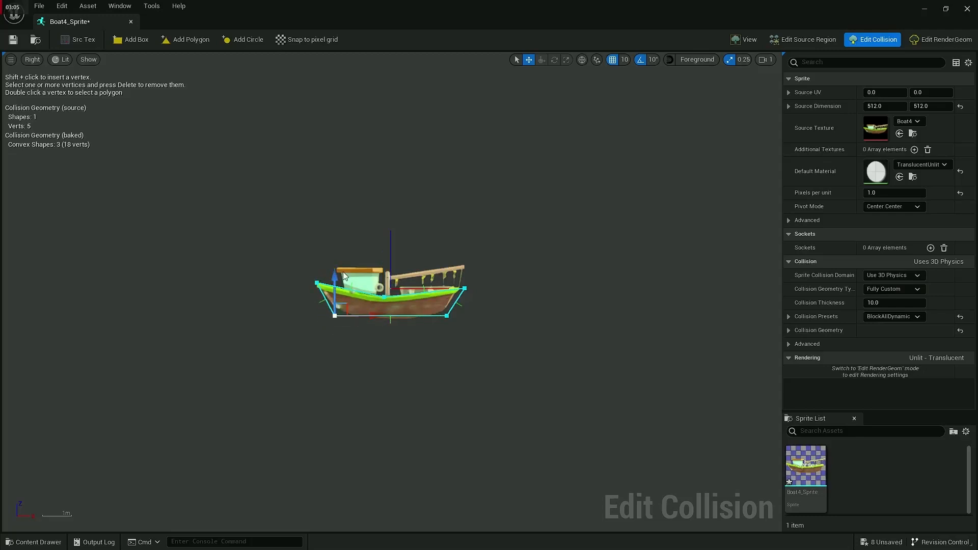
{"action": "left_click", "coordinate": [14, 39]}
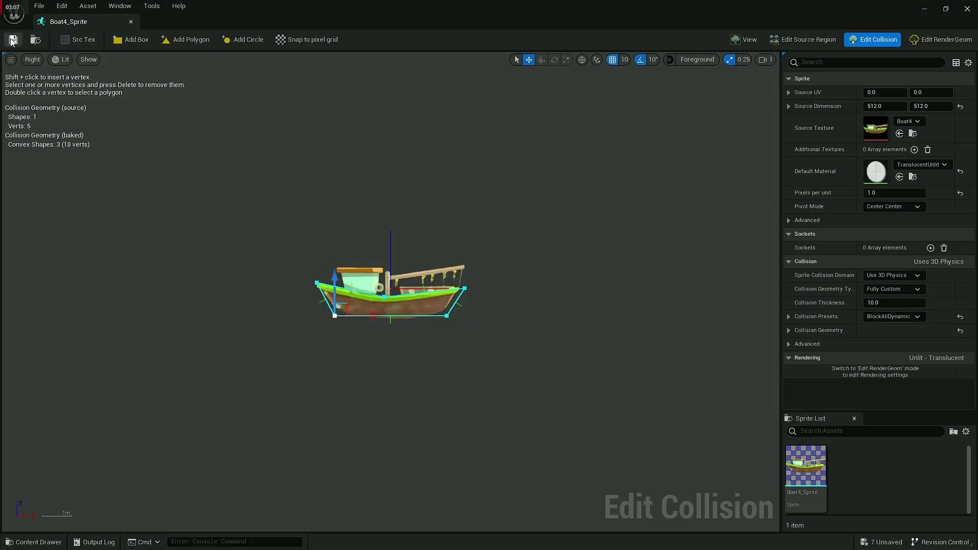
{"action": "left_click", "coordinate": [130, 22]}
Step: Place Boat4_Sprite in the level to the right of the character and view its depth from an angle
{"action": "left_click_drag", "start_coordinate": [379, 443], "coordinate": [282, 304]}
{"action": "left_click_drag", "start_coordinate": [219, 301], "coordinate": [392, 260]}
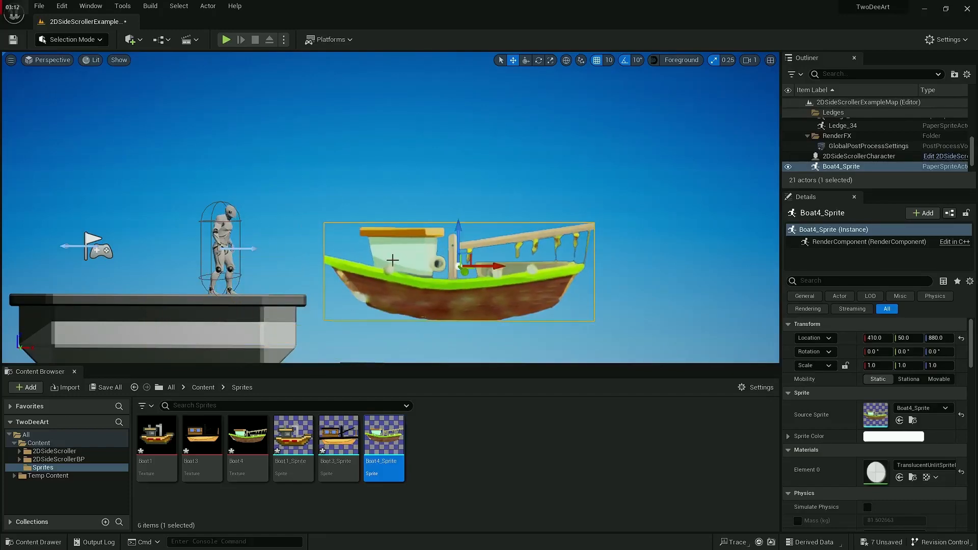
{"action": "mouse_move", "coordinate": [392, 259]}
{"action": "right_mouse_down"}
{"action": "mouse_move", "coordinate": [244, 262]}
{"action": "mouse_move", "coordinate": [219, 285]}
{"action": "mouse_move", "coordinate": [404, 270]}
{"action": "right_mouse_up"}
{"action": "key", "text": "d"}
{"action": "key", "text": "a"}
{"action": "key", "text": "d"}
{"action": "key", "text": "a"}
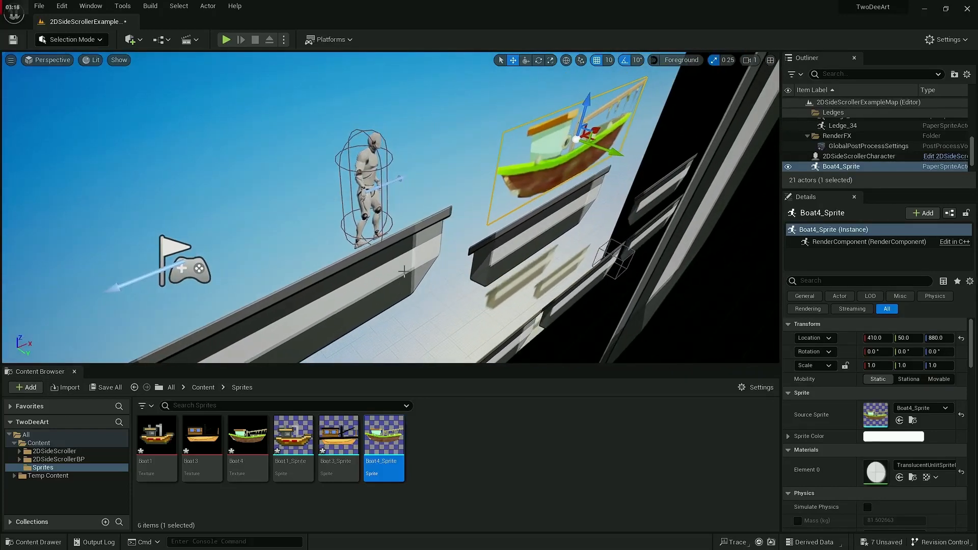
Step: Compare the boat's depth with the character's and set the placed Boat4_Sprite's Y location to 0
{"action": "left_click", "coordinate": [349, 277]}
{"action": "left_click", "coordinate": [368, 208]}
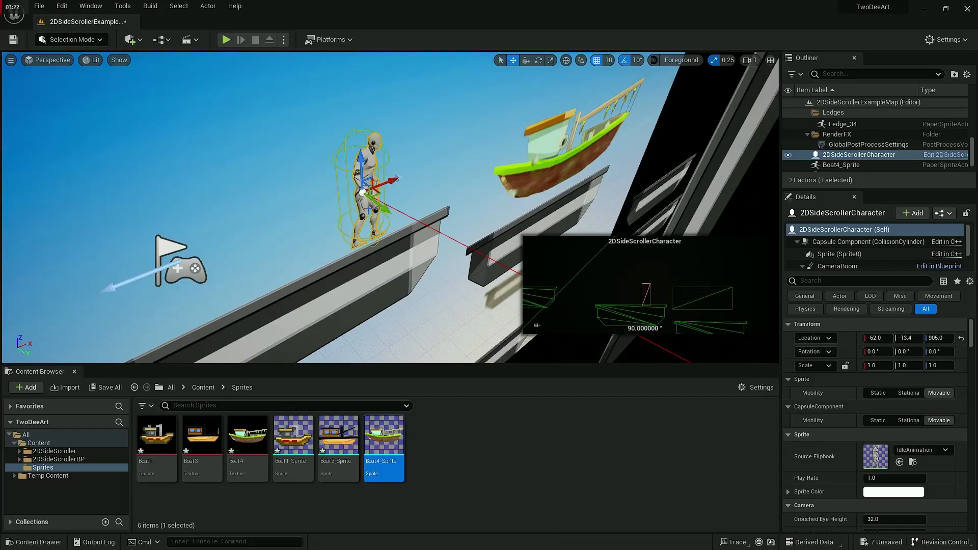
{"action": "left_click", "coordinate": [540, 183]}
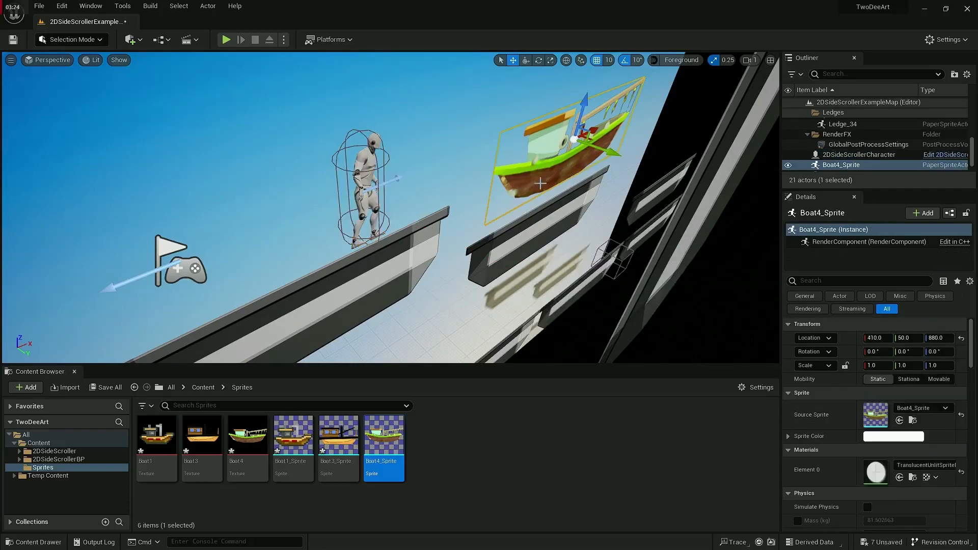
{"action": "left_click", "coordinate": [909, 338]}
{"action": "type", "text": "0"}
{"action": "key", "text": "Return"}
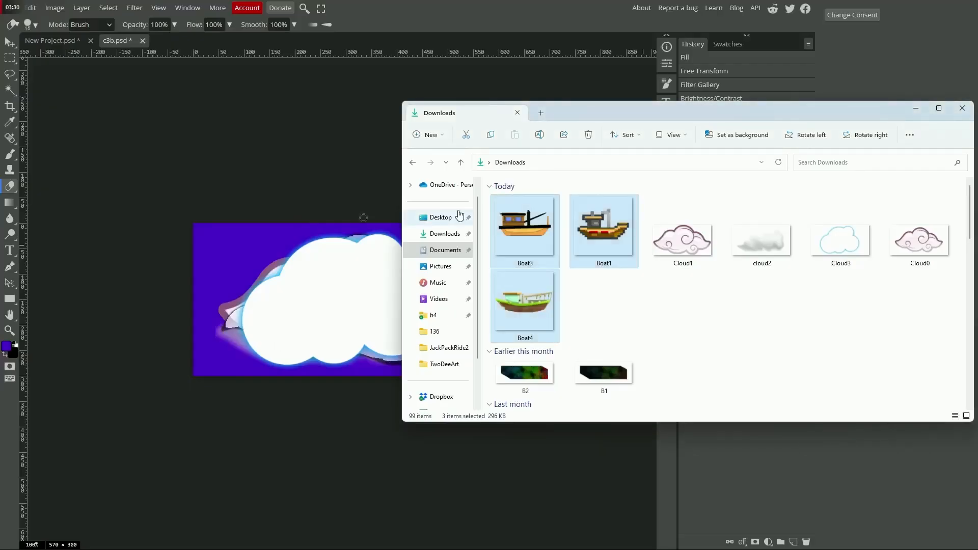
{"action": "key", "text": "alt+Tab"}
{"action": "key", "text": "alt+Tab"}
{"action": "key", "text": "alt+Tab"}
{"action": "key", "text": "alt+Tab"}
{"action": "key", "text": "alt+Tab"}
{"action": "key", "text": "alt+Tab"}
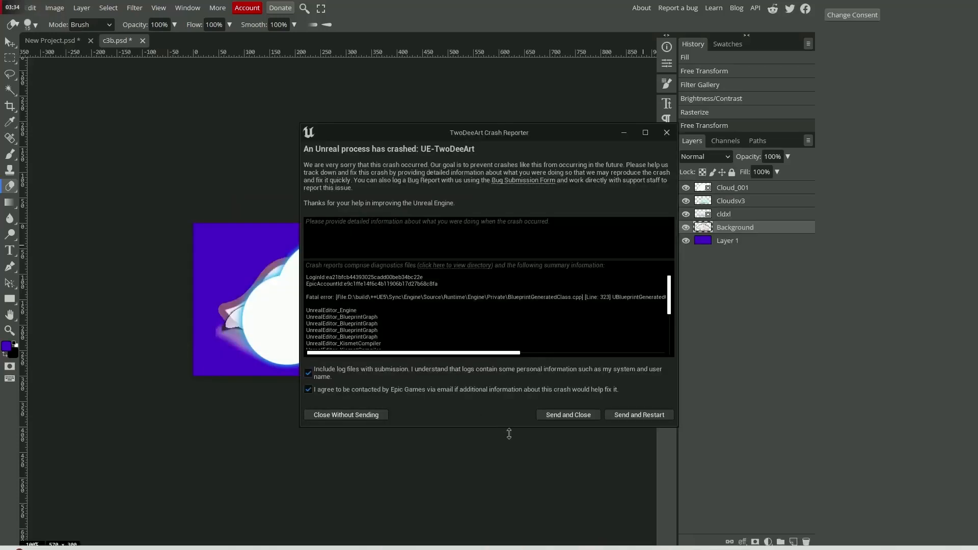
Step: Send the crash report, restart the editor and restore the auto-saved map and character blueprint packages
{"action": "left_click", "coordinate": [630, 413]}
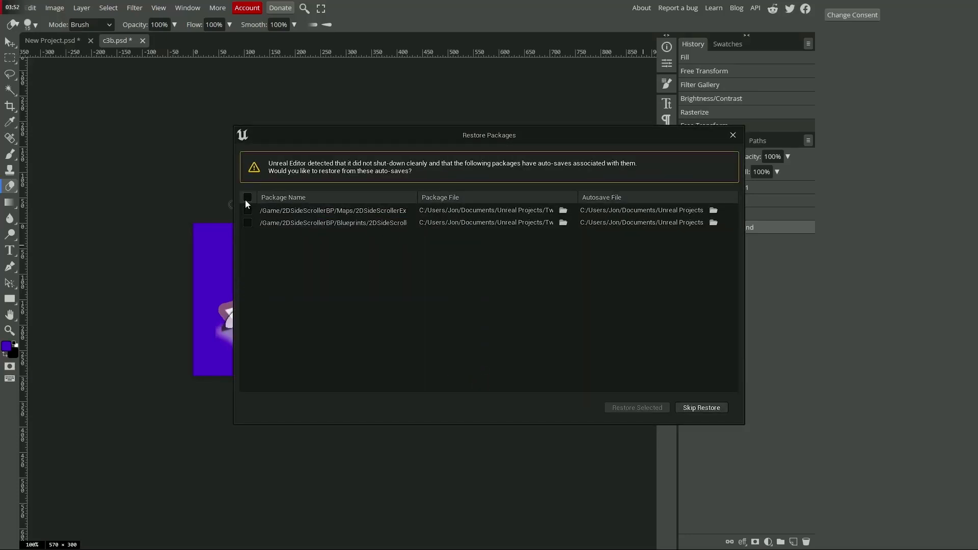
{"action": "left_click", "coordinate": [636, 408]}
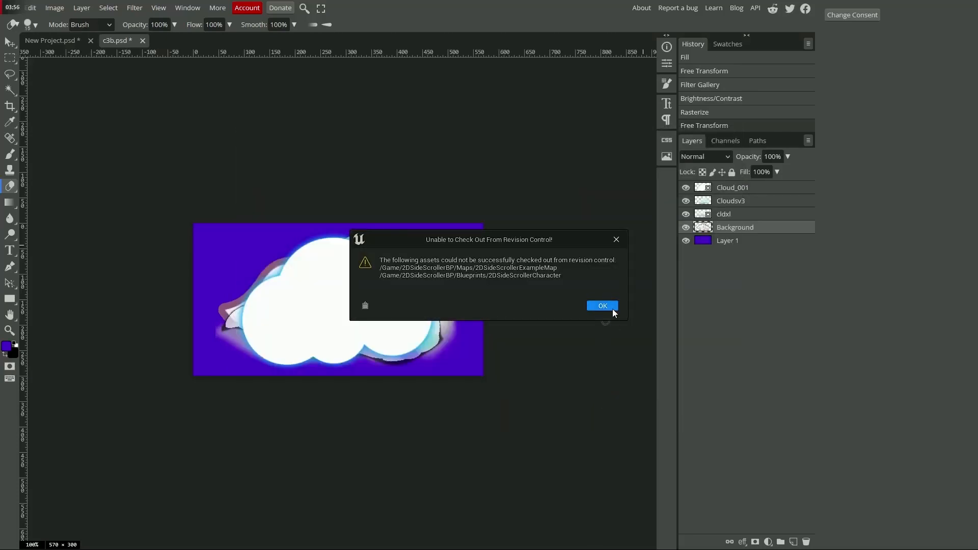
{"action": "left_click", "coordinate": [611, 307]}
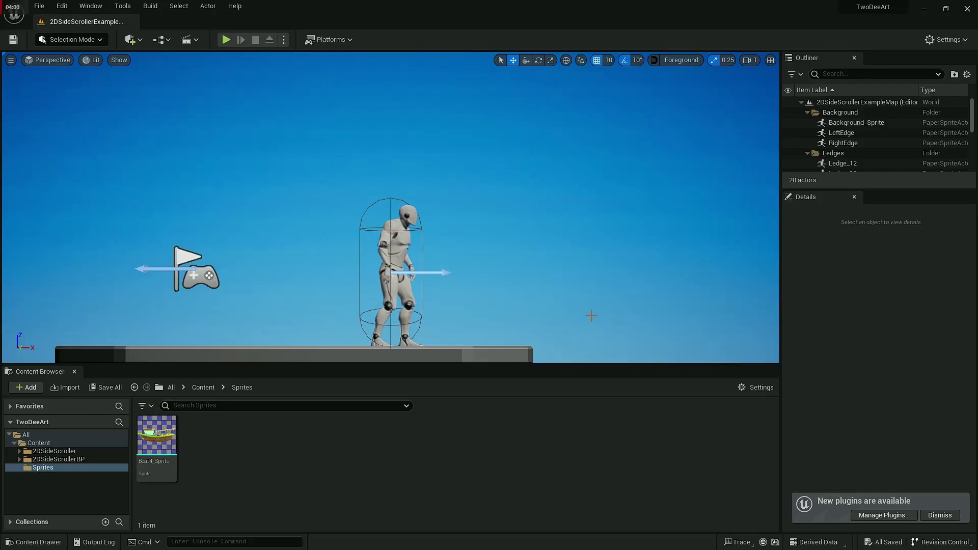
Step: Delete the leftover Boat4_Sprite from the Sprites folder and confirm the deletion
{"action": "left_click", "coordinate": [162, 451]}
{"action": "key", "text": "Delete"}
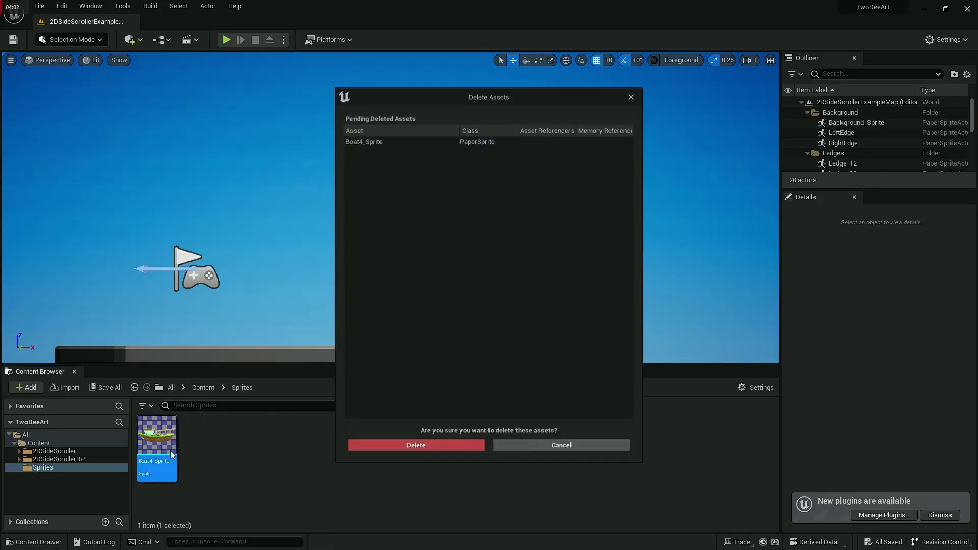
{"action": "left_click", "coordinate": [415, 445]}
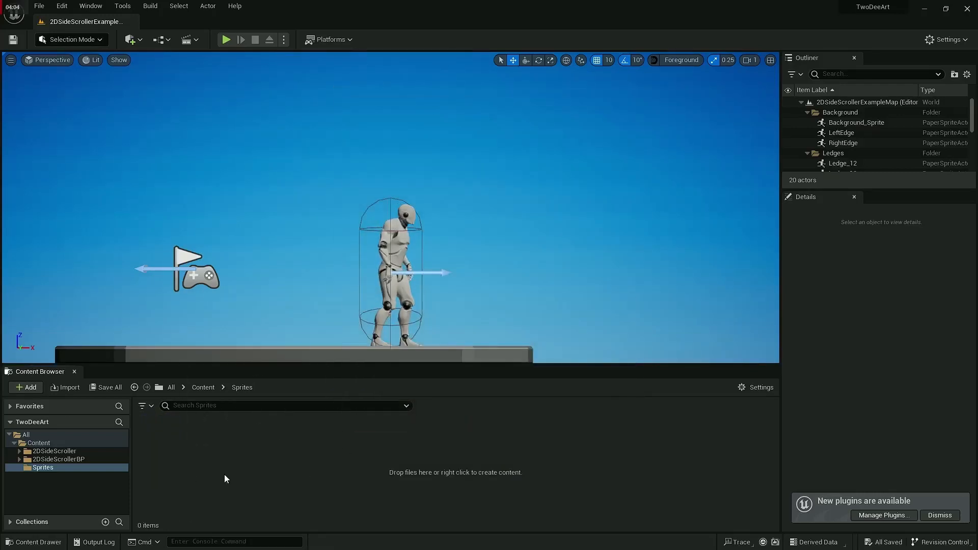
Step: Reimport the Boat1, Boat3 and Boat4 images from the Downloads folder into the Sprites folder and create sprites from them
{"action": "key", "text": "alt+Tab"}
{"action": "left_click_drag", "start_coordinate": [525, 226], "coordinate": [234, 482]}
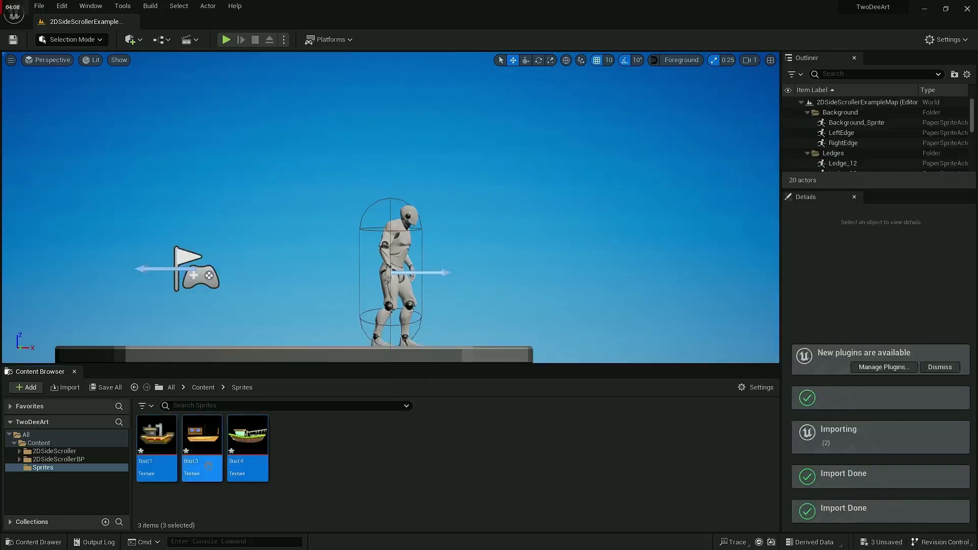
{"action": "right_click", "coordinate": [243, 448]}
{"action": "mouse_move", "coordinate": [326, 164]}
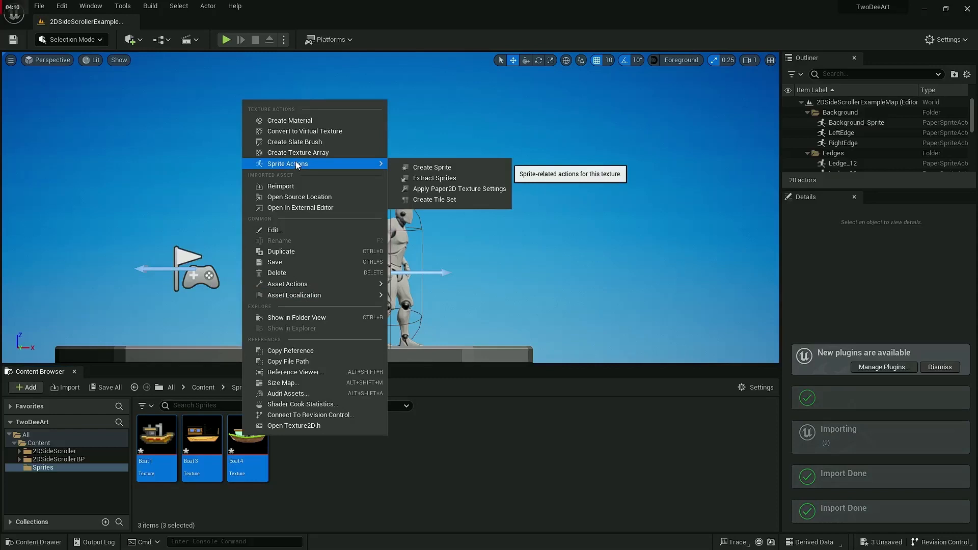
{"action": "left_click", "coordinate": [429, 165]}
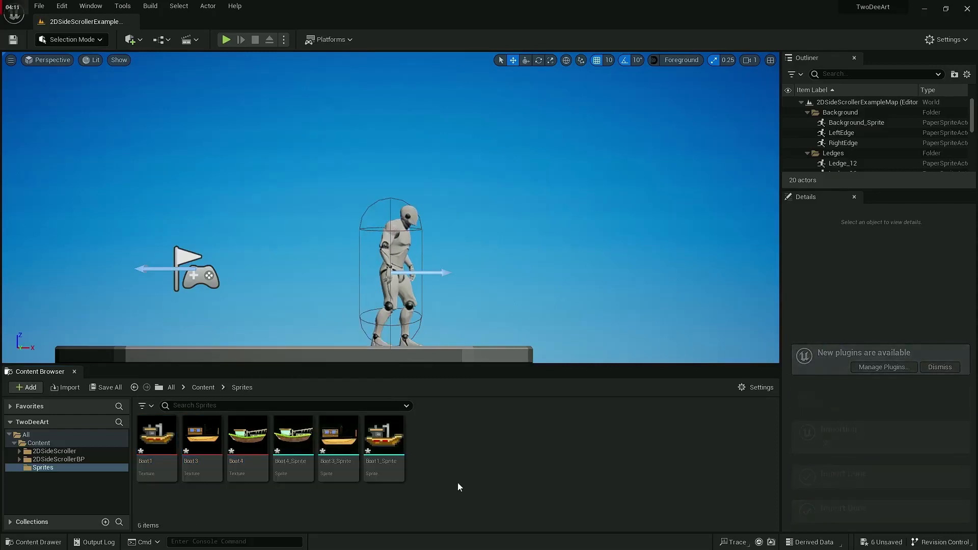
Step: Create a Blueprint class with the Actor parent in the Sprites folder and name it Boat_BP
{"action": "right_click", "coordinate": [451, 447]}
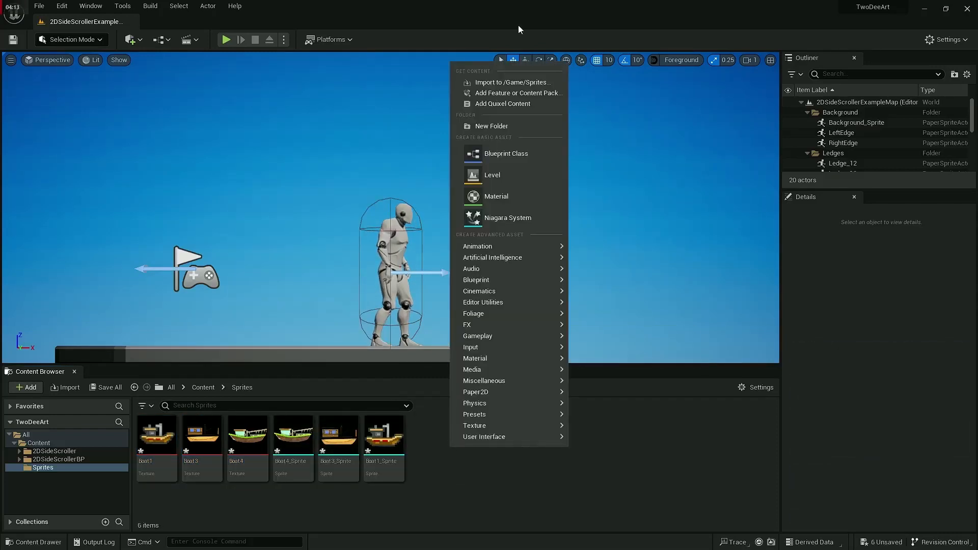
{"action": "left_click", "coordinate": [484, 160]}
{"action": "left_click", "coordinate": [367, 195]}
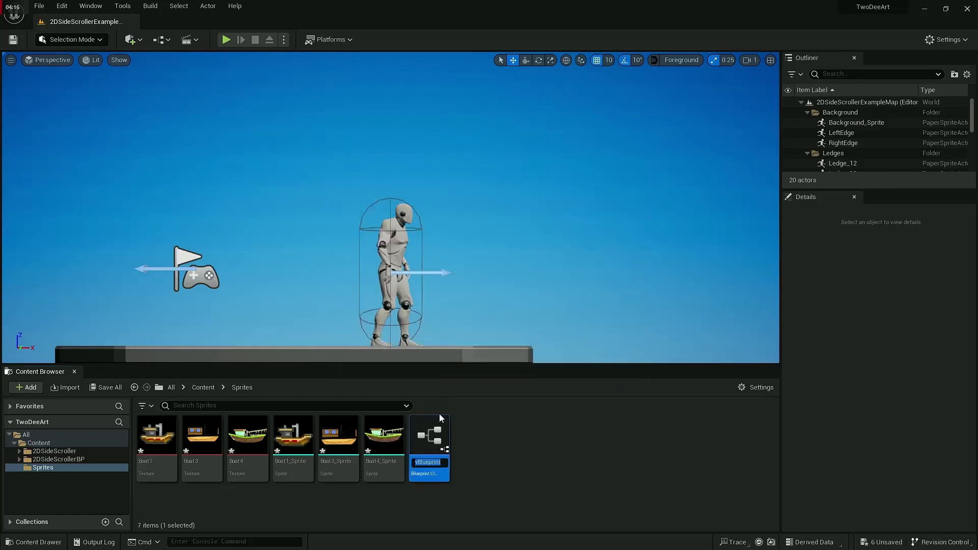
{"action": "type", "text": "Boat_B"}
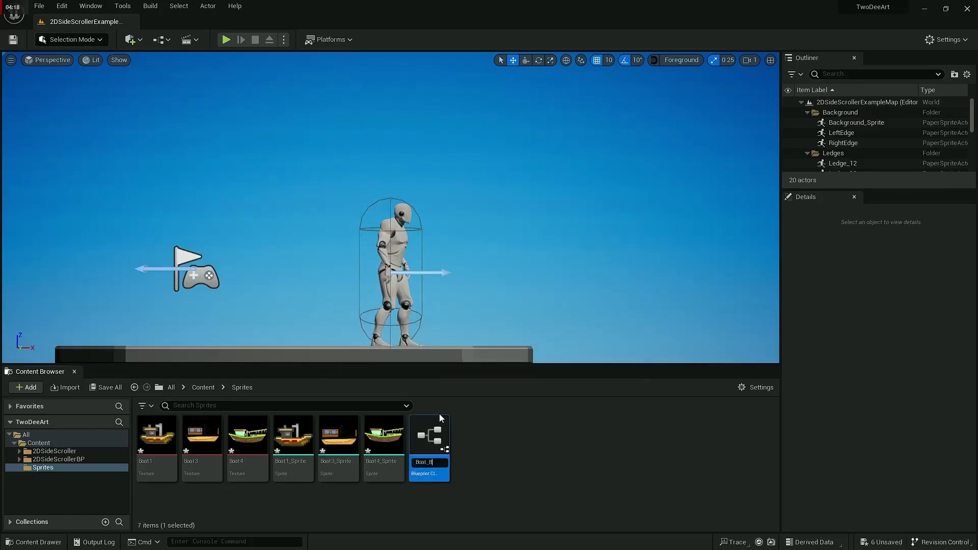
{"action": "type", "text": "P"}
{"action": "key", "text": "Return"}
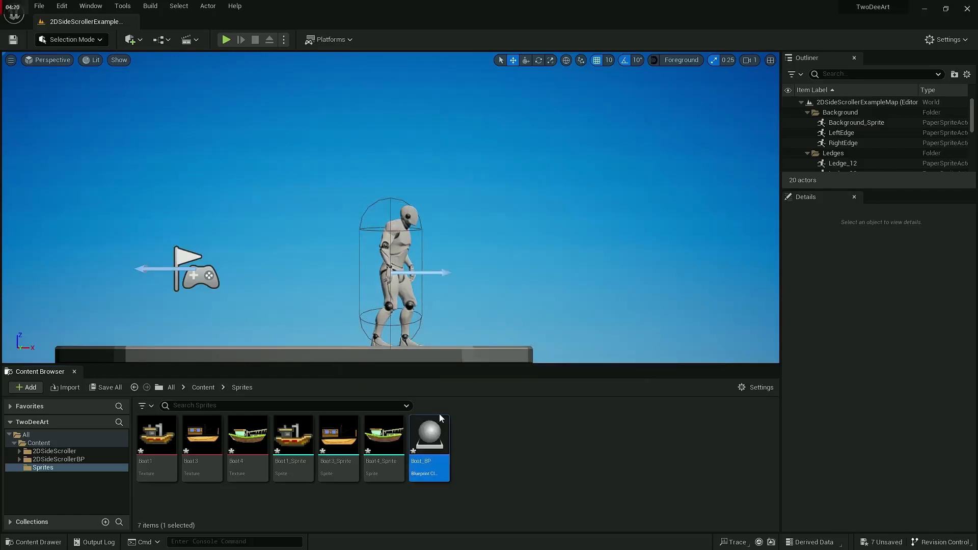
Step: Open Boat_BP, add Boat1_Sprite to it as a component and view the boat in its viewport
{"action": "double_click", "coordinate": [433, 433]}
{"action": "left_click_drag", "start_coordinate": [293, 437], "coordinate": [490, 213]}
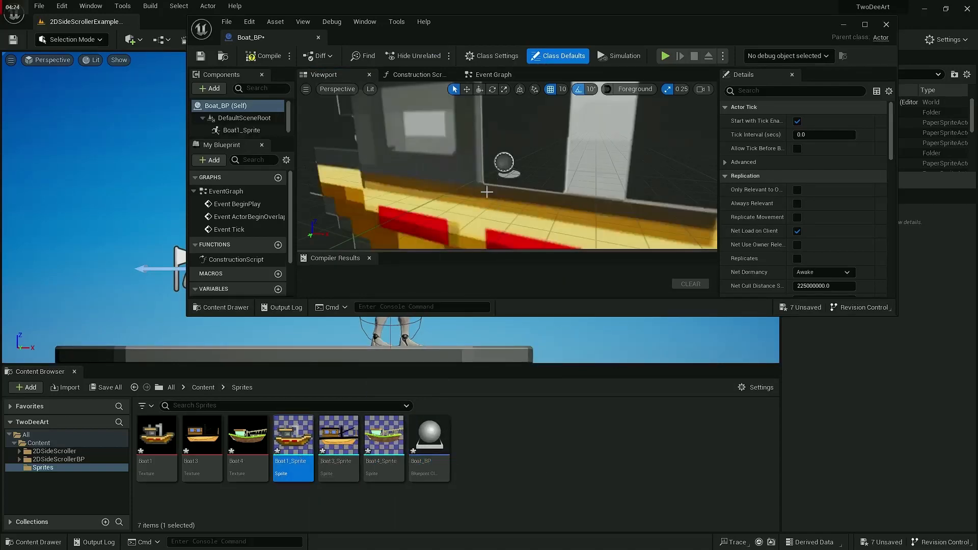
{"action": "double_click", "coordinate": [503, 25]}
{"action": "right_click_drag", "start_coordinate": [373, 242], "coordinate": [397, 248]}
{"action": "key", "text": "s"}
{"action": "key", "text": "w"}
{"action": "key", "text": "s"}
Step: Add a custom event named Update1 below Event Tick in Boat_BP's Event Graph
{"action": "left_click", "coordinate": [337, 60]}
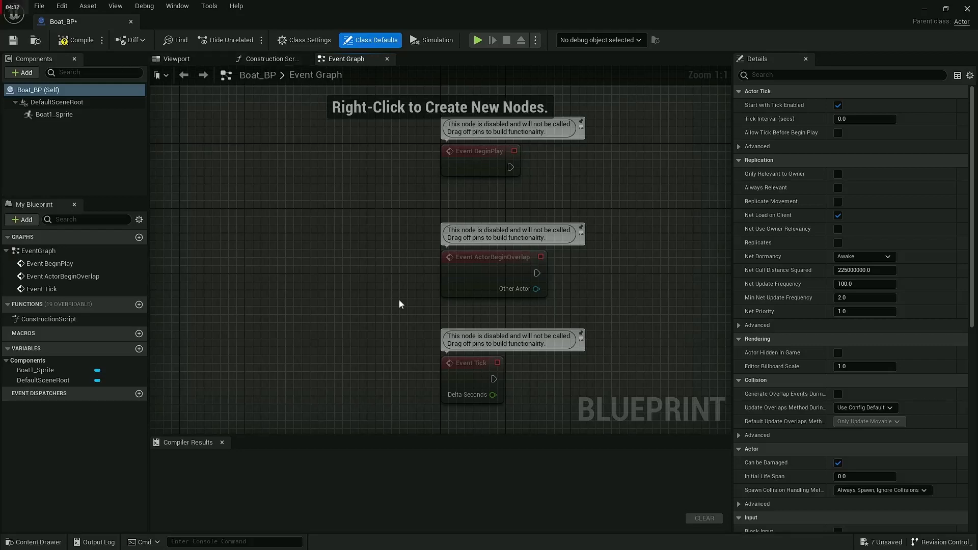
{"action": "right_click_drag", "start_coordinate": [399, 303], "coordinate": [277, 176]}
{"action": "right_click_drag", "start_coordinate": [431, 412], "coordinate": [396, 334]}
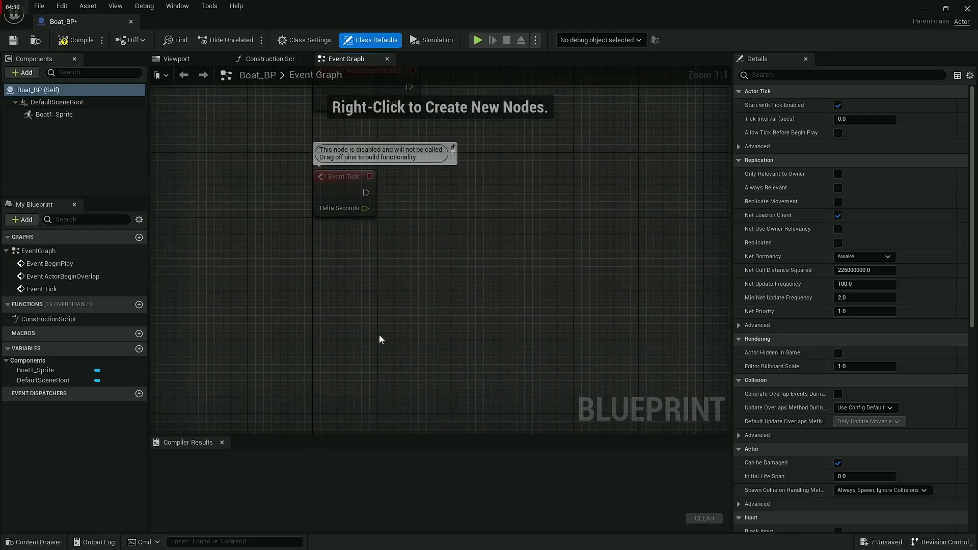
{"action": "right_click", "coordinate": [379, 335]}
{"action": "type", "text": "custom"}
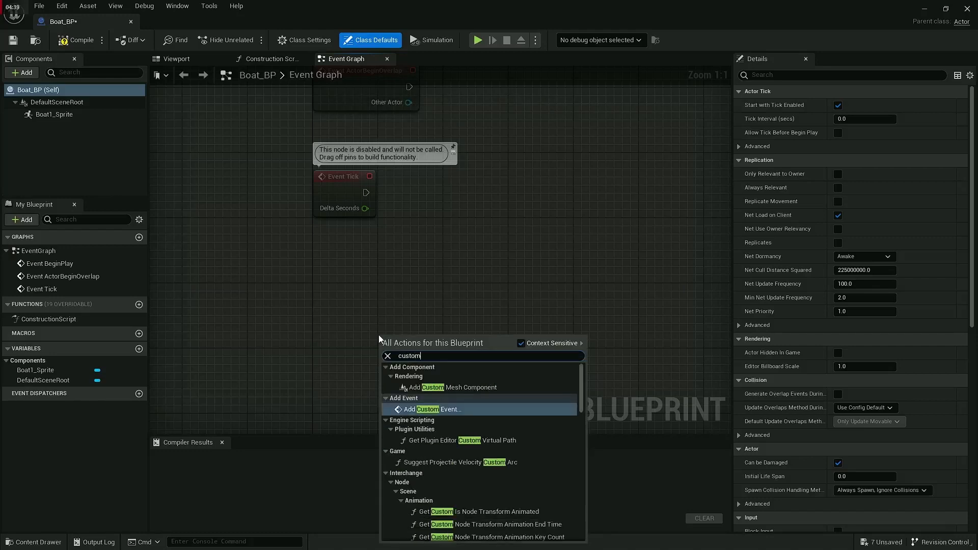
{"action": "key", "text": "Return"}
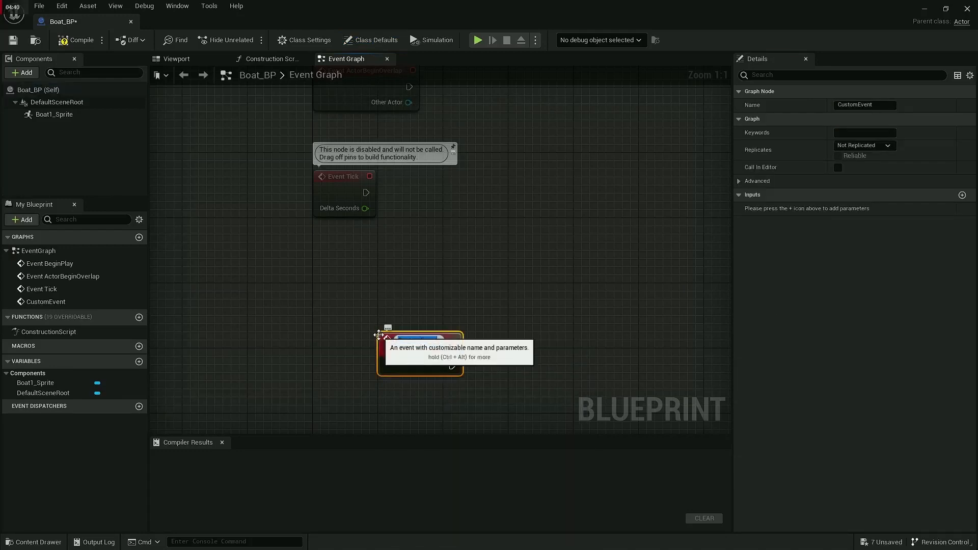
{"action": "type", "text": "Mo"}
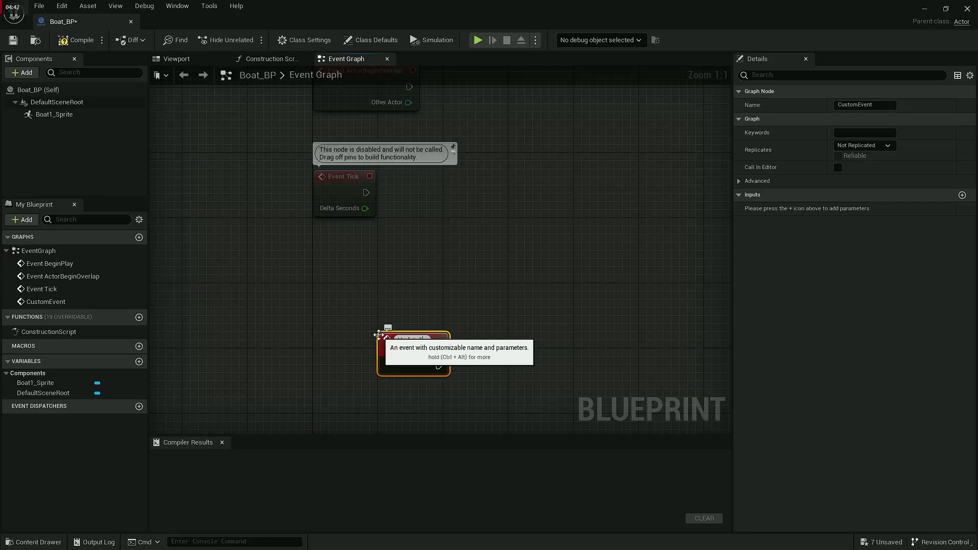
{"action": "left_click", "coordinate": [508, 324]}
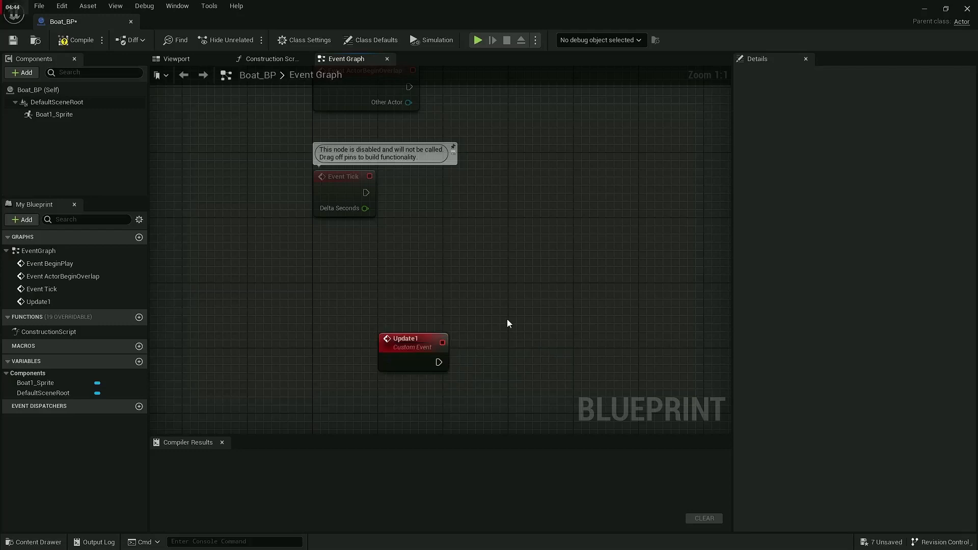
Step: Add a custom event named Update2 below Update1 in Boat_BP's Event Graph and align it with Update1
{"action": "right_click_drag", "start_coordinate": [406, 422], "coordinate": [405, 377]}
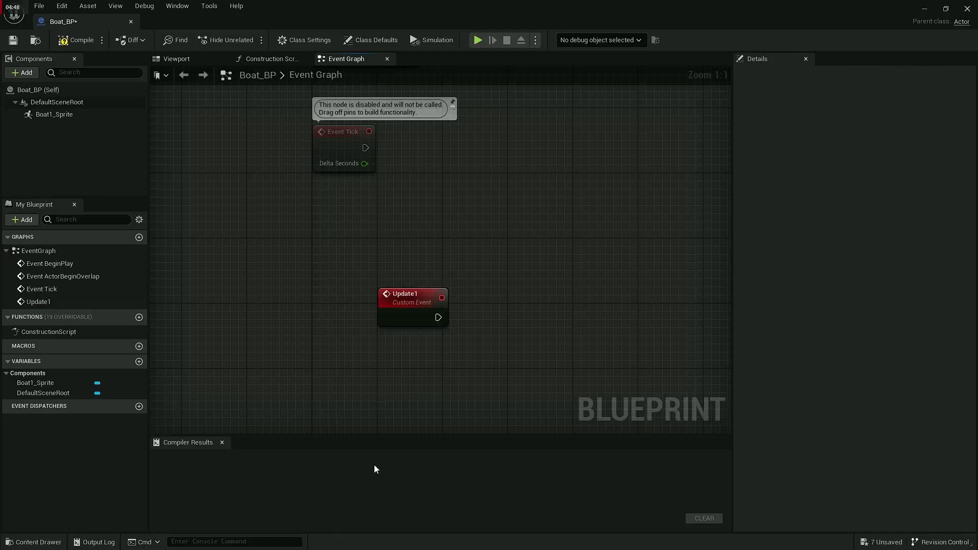
{"action": "right_click_drag", "start_coordinate": [392, 415], "coordinate": [397, 310]}
{"action": "right_click", "coordinate": [397, 310]}
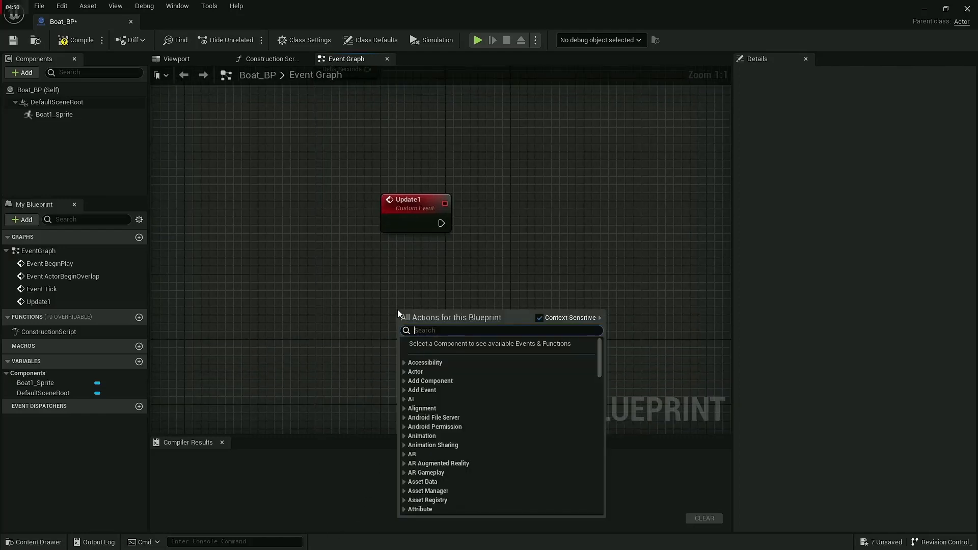
{"action": "type", "text": "custom"}
{"action": "key", "text": "Return"}
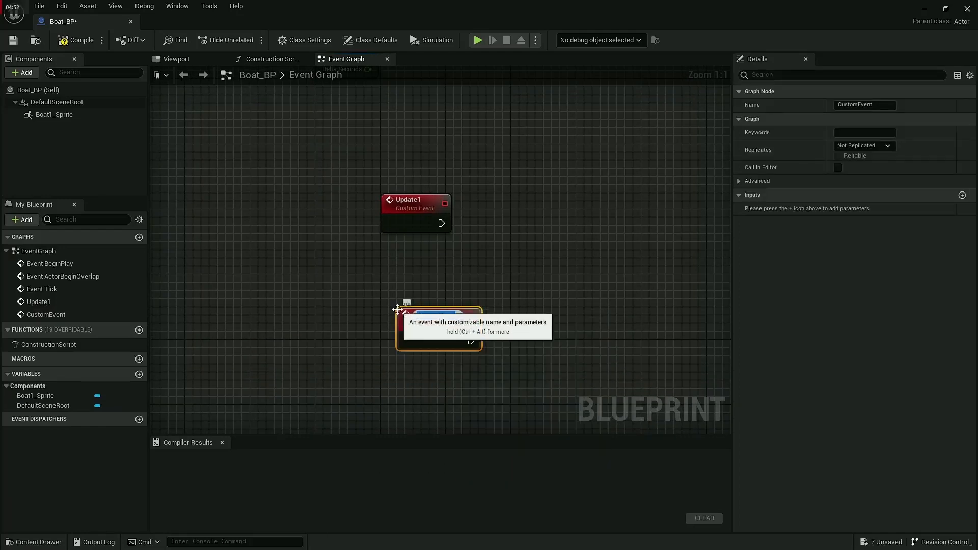
{"action": "key", "text": "Return"}
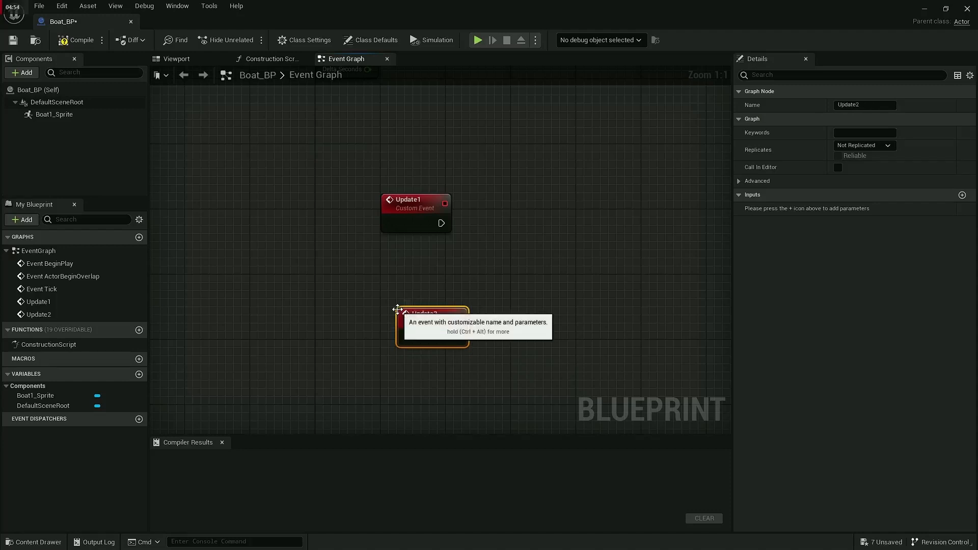
{"action": "mouse_move", "coordinate": [416, 326]}
{"action": "left_mouse_down"}
{"action": "mouse_move", "coordinate": [398, 323]}
{"action": "mouse_move", "coordinate": [405, 327]}
{"action": "left_mouse_up"}
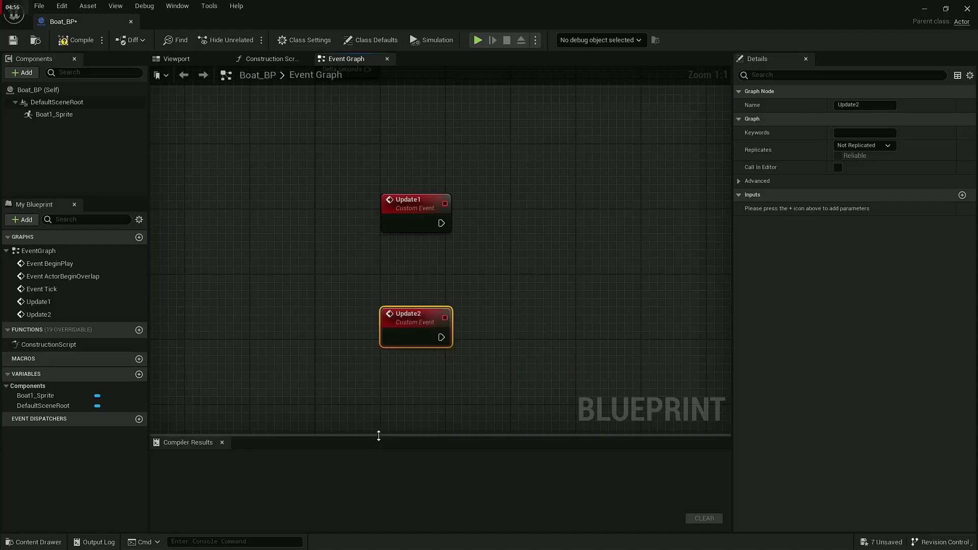
Step: Add a third custom event named "Update 3" below Update2 in the Event Graph
{"action": "right_click_drag", "start_coordinate": [399, 412], "coordinate": [395, 353]}
{"action": "right_click", "coordinate": [390, 372]}
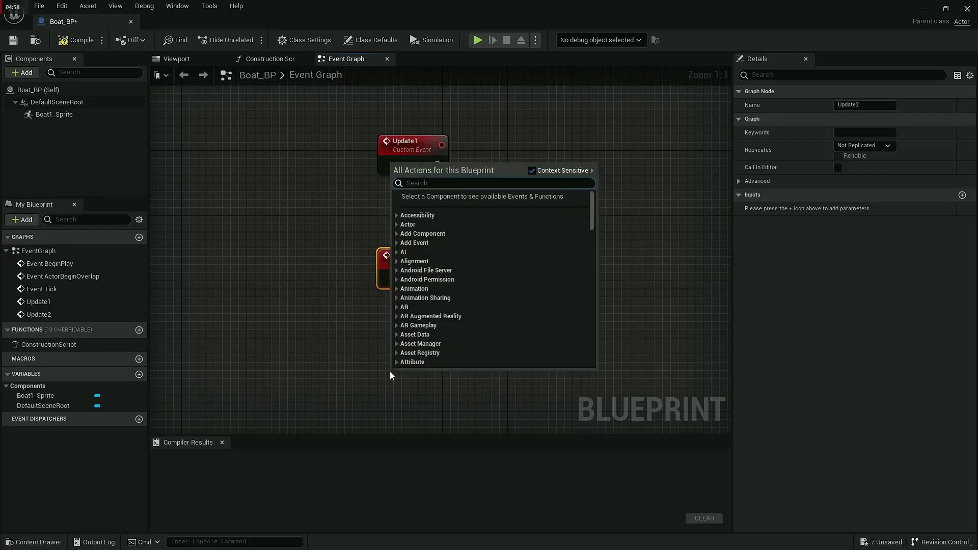
{"action": "type", "text": "custom"}
{"action": "key", "text": "Return"}
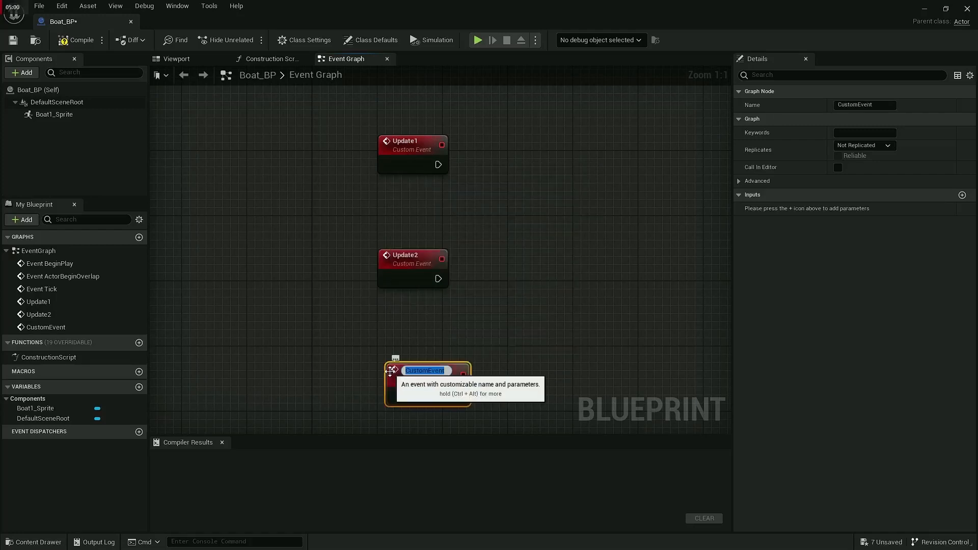
{"action": "type", "text": "Update 3"}
{"action": "key", "text": "Return"}
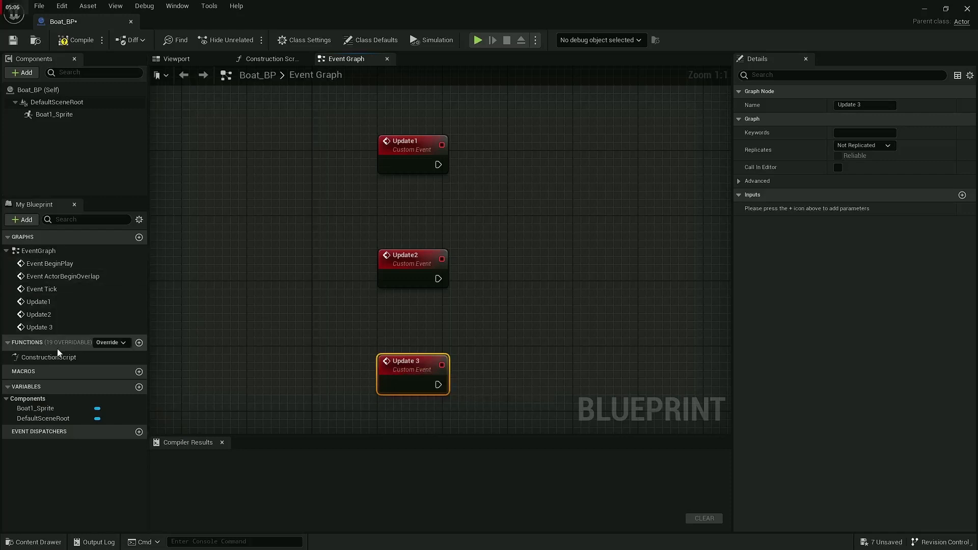
Step: Place a Boat1_Sprite component reference in the graph and add a Set Sprite node from it beside Update1
{"action": "left_click", "coordinate": [47, 117]}
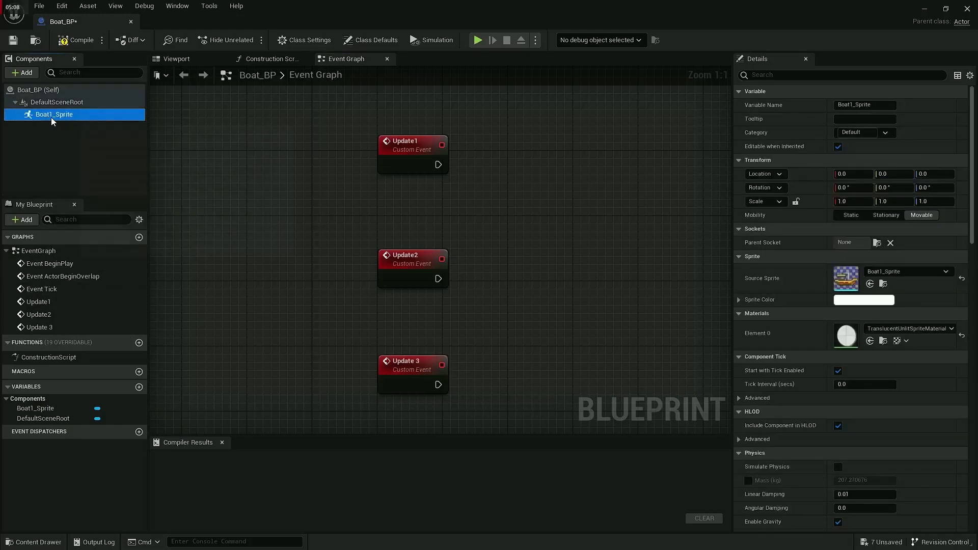
{"action": "left_click_drag", "start_coordinate": [50, 117], "coordinate": [525, 174]}
{"action": "type", "text": "set sprite"}
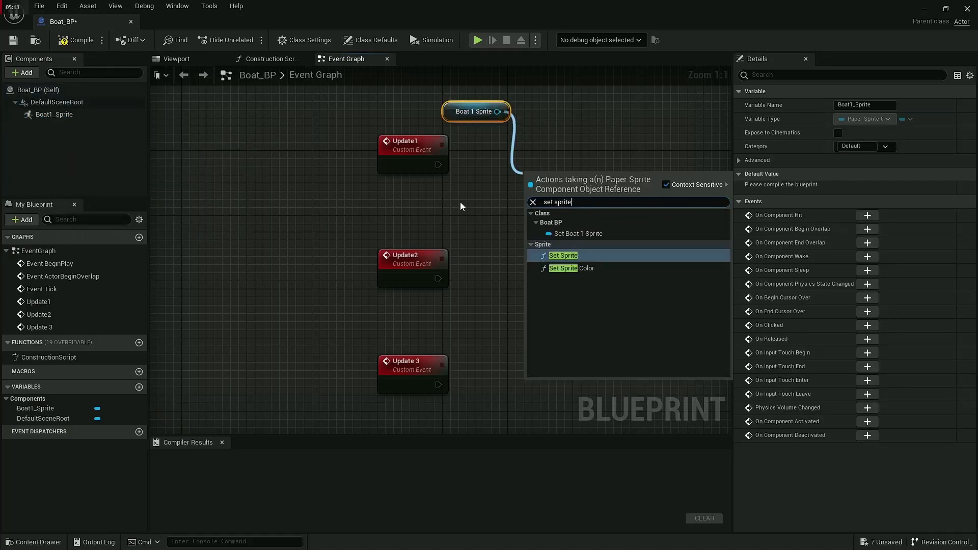
{"action": "key", "text": "Return"}
{"action": "left_click_drag", "start_coordinate": [572, 192], "coordinate": [586, 152]}
Step: Duplicate the Set Sprite node twice and place the copies beside Update2 and Update 3
{"action": "key", "text": "ctrl+d"}
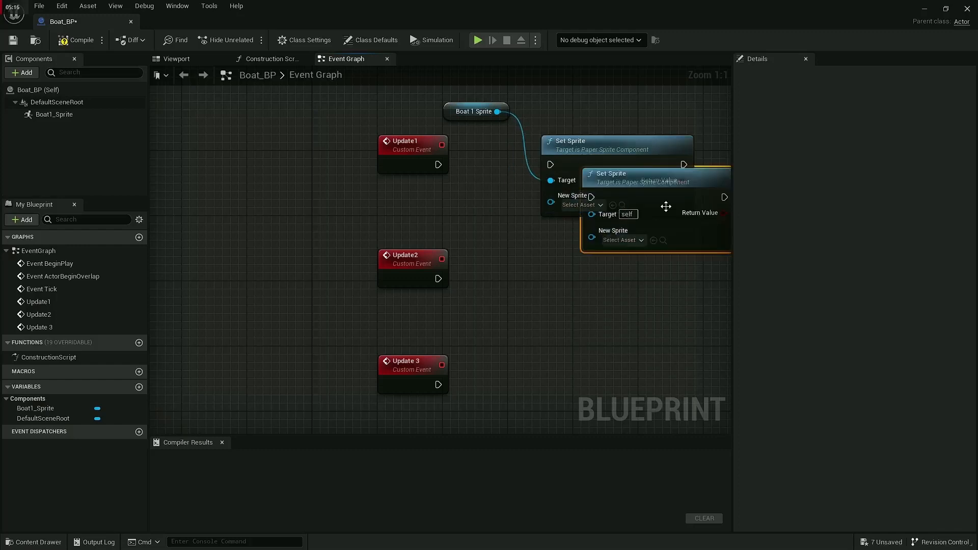
{"action": "left_click_drag", "start_coordinate": [693, 175], "coordinate": [658, 248]}
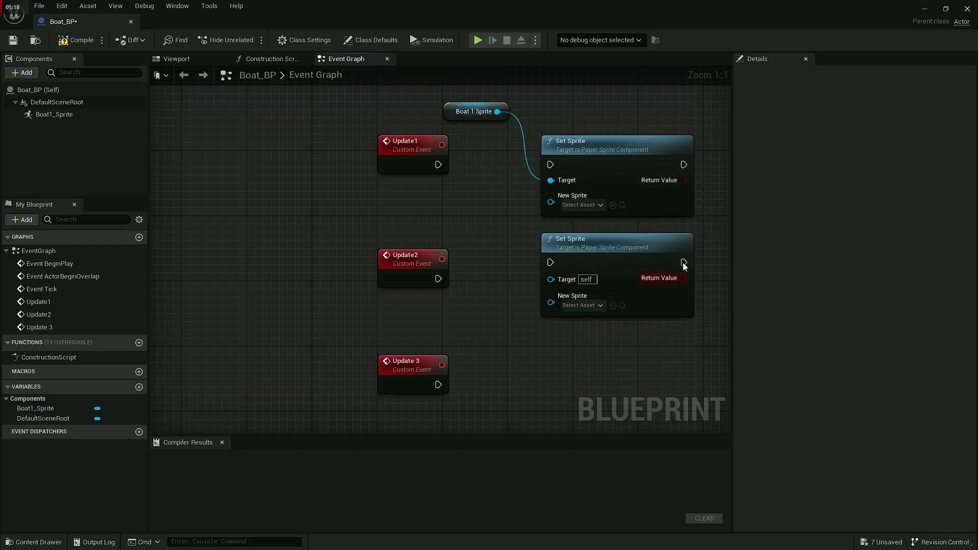
{"action": "right_click_drag", "start_coordinate": [613, 330], "coordinate": [421, 374]}
{"action": "left_click", "coordinate": [502, 300]}
{"action": "key", "text": "ctrl+d"}
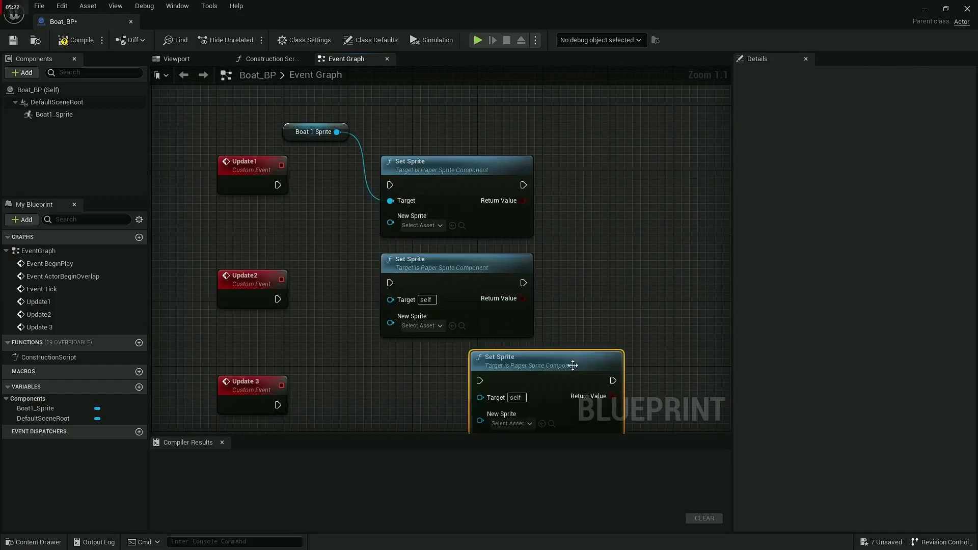
{"action": "left_click_drag", "start_coordinate": [572, 364], "coordinate": [479, 365]}
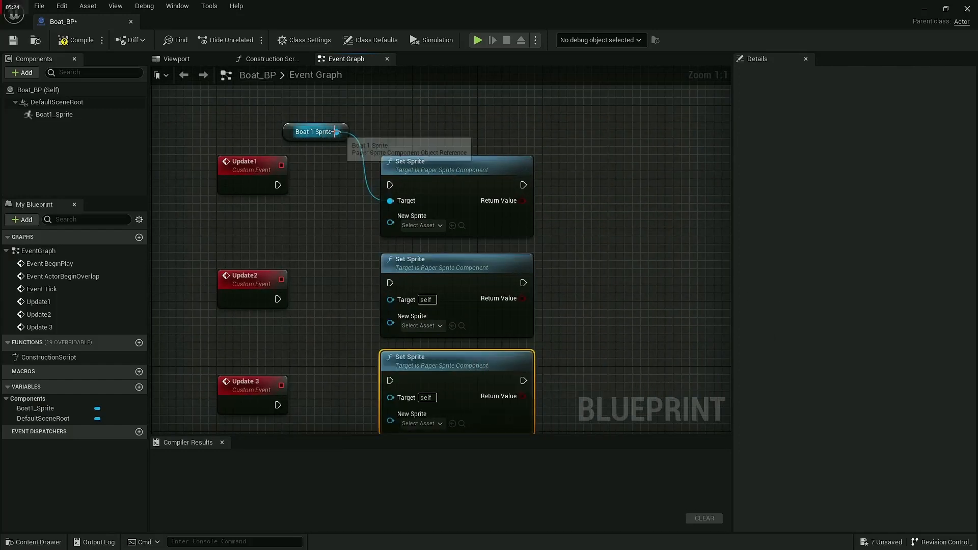
Step: Connect the Boat 1 Sprite reference to the copied nodes' Target pins and wire each update event to its Set Sprite node
{"action": "left_click_drag", "start_coordinate": [336, 132], "coordinate": [399, 301]}
{"action": "left_click_drag", "start_coordinate": [390, 397], "coordinate": [337, 132]}
{"action": "left_click_drag", "start_coordinate": [390, 185], "coordinate": [277, 184]}
{"action": "left_click_drag", "start_coordinate": [278, 298], "coordinate": [392, 281]}
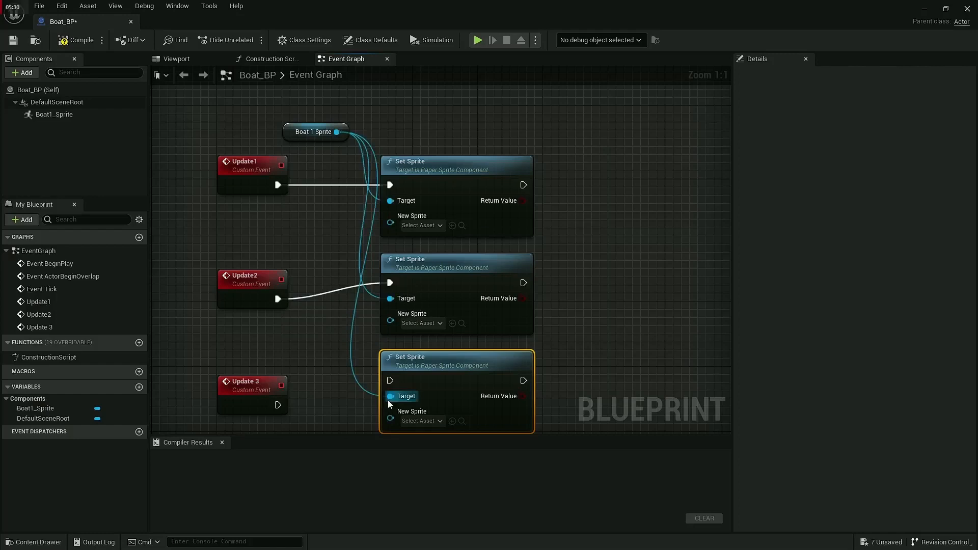
{"action": "left_click_drag", "start_coordinate": [390, 380], "coordinate": [280, 403]}
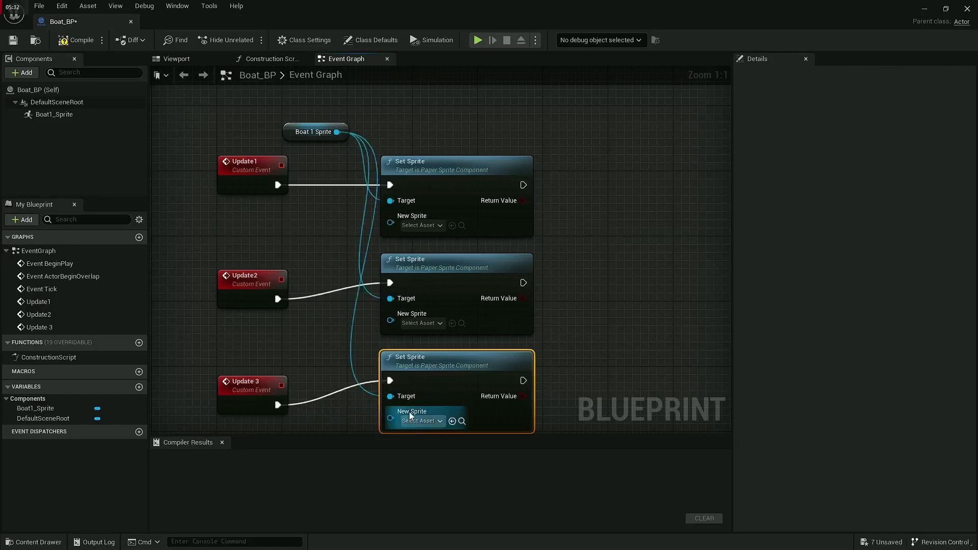
Step: Set New Sprite to Boat1_Sprite for Update1, Boat3_Sprite for Update2 and Boat4_Sprite for Update 3, and compile Boat_BP
{"action": "left_click", "coordinate": [426, 230]}
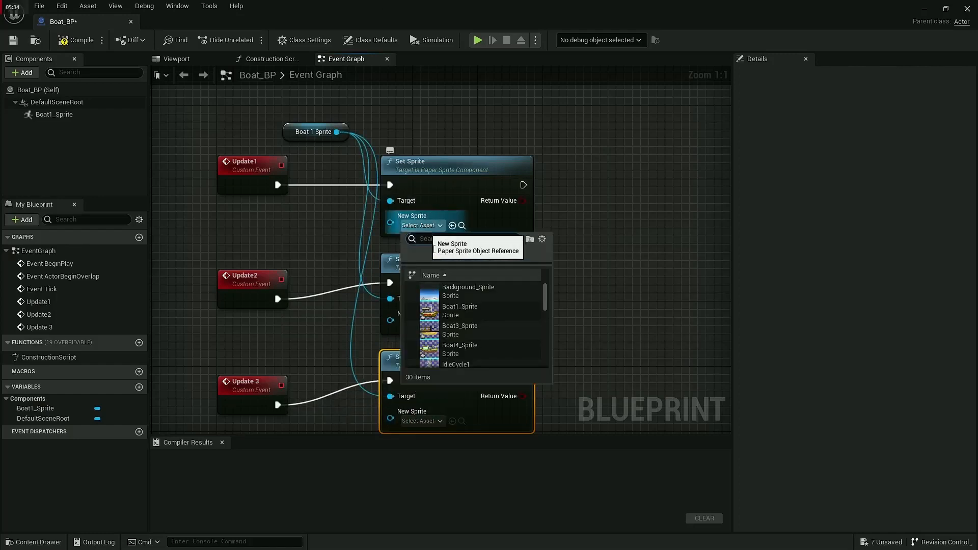
{"action": "left_click", "coordinate": [476, 314]}
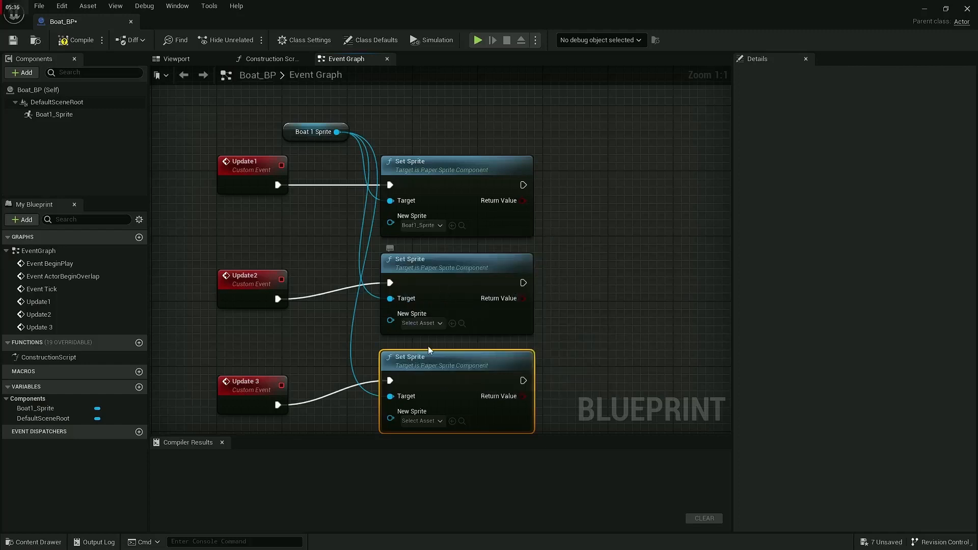
{"action": "left_click", "coordinate": [423, 324]}
{"action": "left_click", "coordinate": [461, 429]}
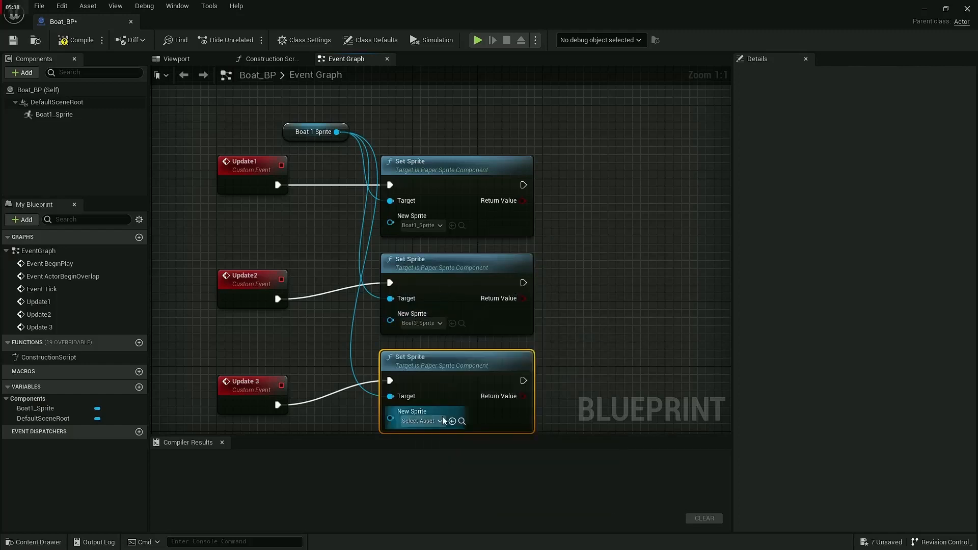
{"action": "left_click", "coordinate": [427, 421]}
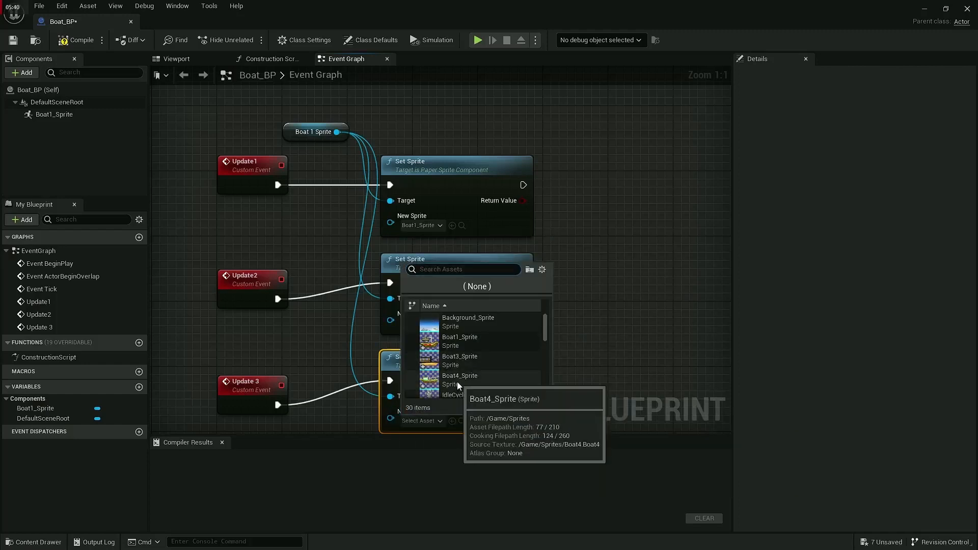
{"action": "left_click", "coordinate": [457, 380]}
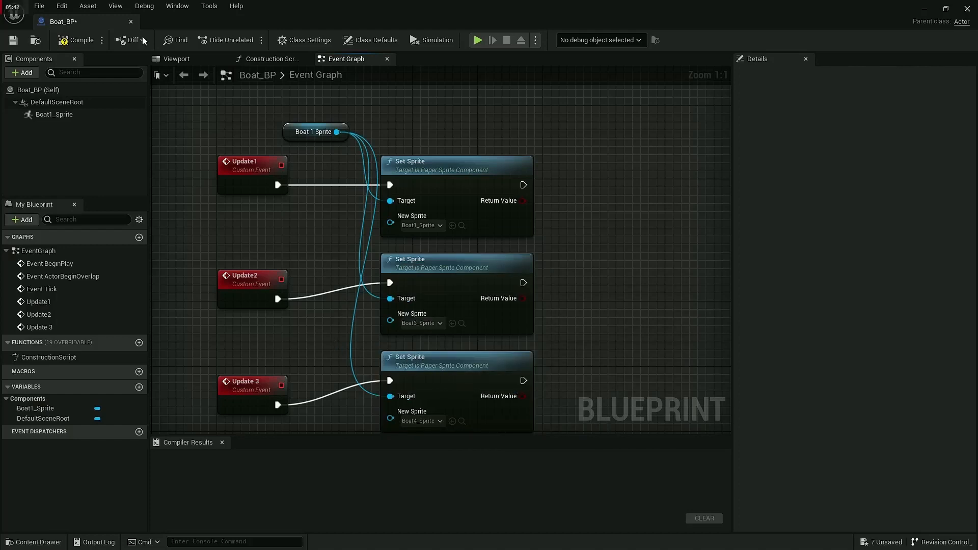
{"action": "left_click", "coordinate": [65, 44]}
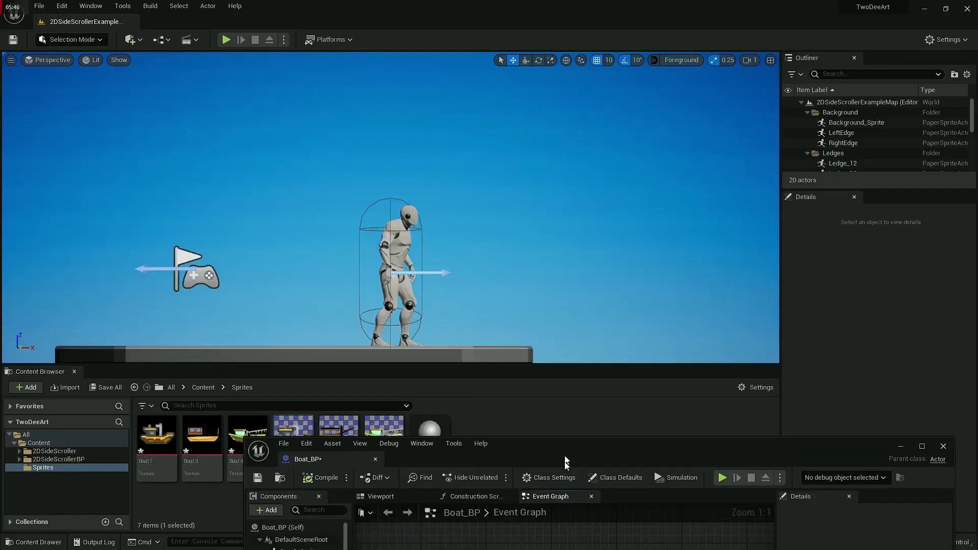
Step: Select the character in the level and open its 2DSideScrollerCharacter Blueprint for editing in a maximized window
{"action": "left_click", "coordinate": [393, 243]}
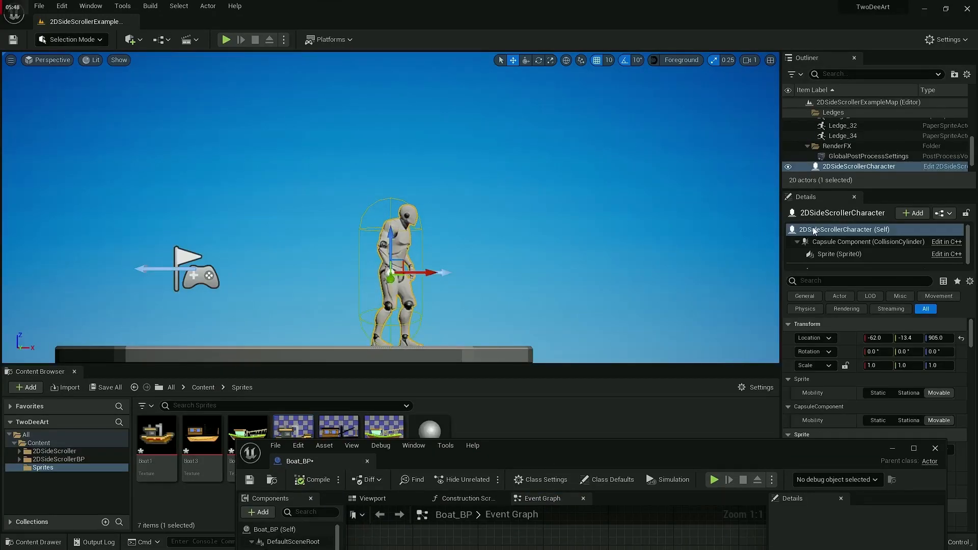
{"action": "left_click", "coordinate": [938, 167]}
{"action": "double_click", "coordinate": [685, 457]}
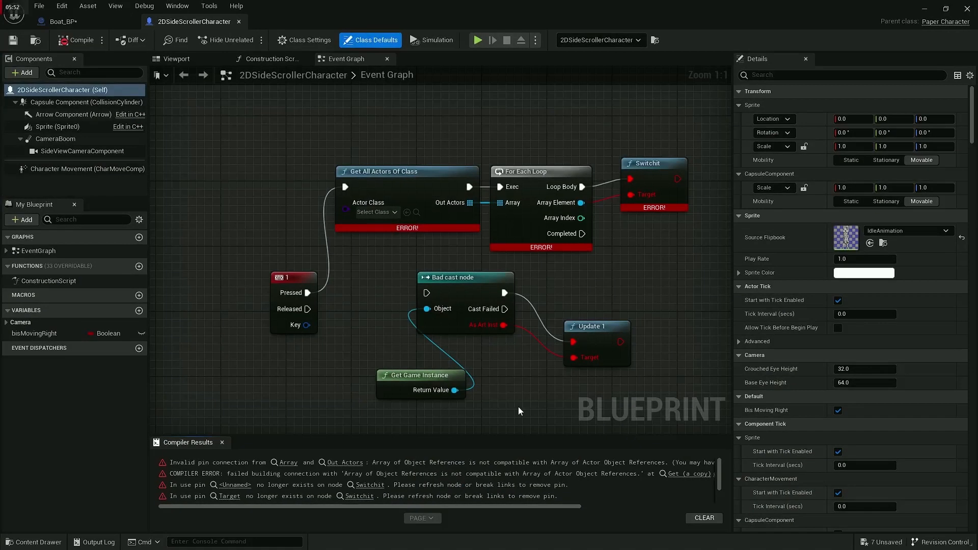
Step: Delete the broken nodes and the old key 1 event from the character's Event Graph, and recompile the Blueprint
{"action": "left_click_drag", "start_coordinate": [216, 161], "coordinate": [725, 402]}
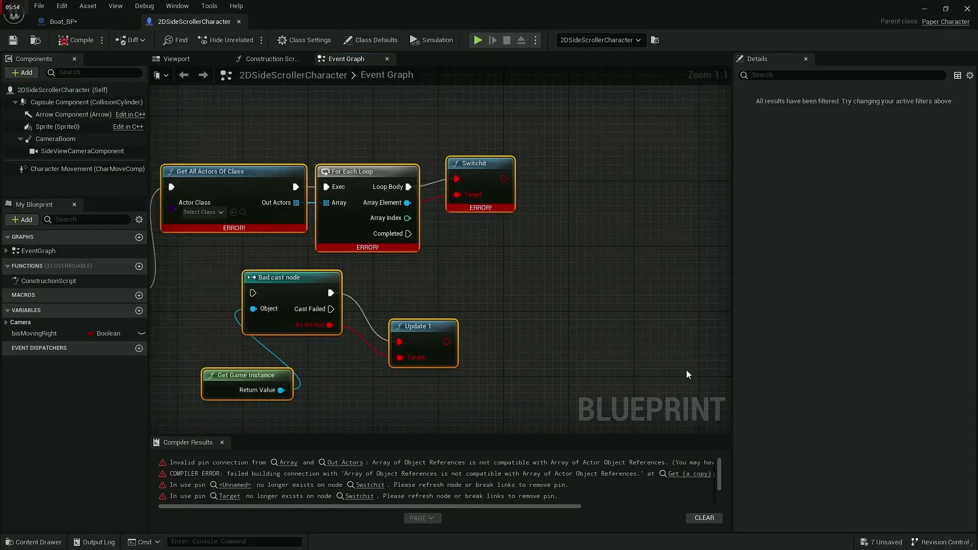
{"action": "key", "text": "Delete"}
{"action": "scroll", "coordinate": [471, 316], "scroll_direction": "down", "scroll_amount": 1}
{"action": "scroll", "coordinate": [472, 315], "scroll_direction": "down", "scroll_amount": 2}
{"action": "right_click_drag", "start_coordinate": [570, 306], "coordinate": [730, 212]}
{"action": "right_click_drag", "start_coordinate": [178, 171], "coordinate": [729, 275]}
{"action": "scroll", "coordinate": [613, 245], "scroll_direction": "down", "scroll_amount": 4}
{"action": "right_click_drag", "start_coordinate": [613, 245], "coordinate": [283, 290]}
{"action": "scroll", "coordinate": [360, 266], "scroll_direction": "up", "scroll_amount": 7}
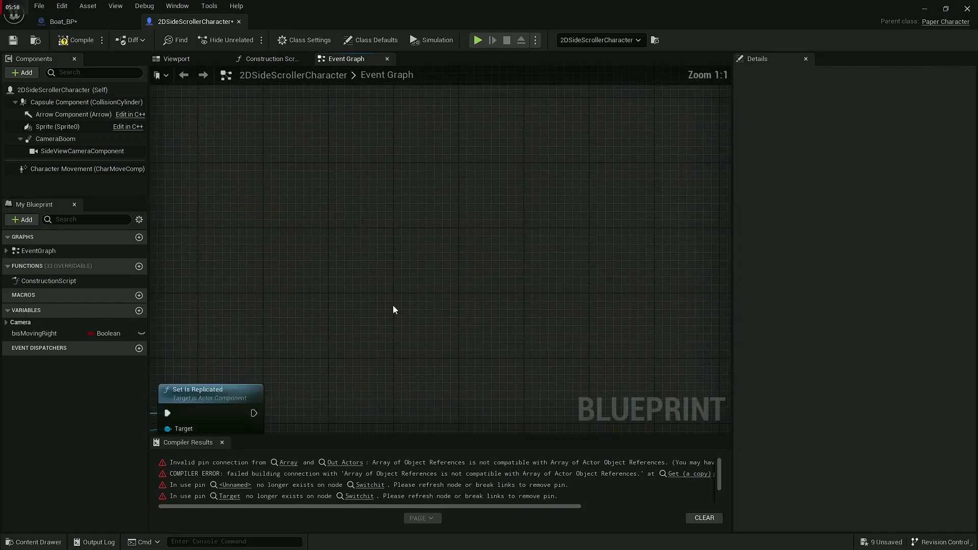
{"action": "right_click_drag", "start_coordinate": [436, 313], "coordinate": [275, 214]}
{"action": "right_click", "coordinate": [340, 219]}
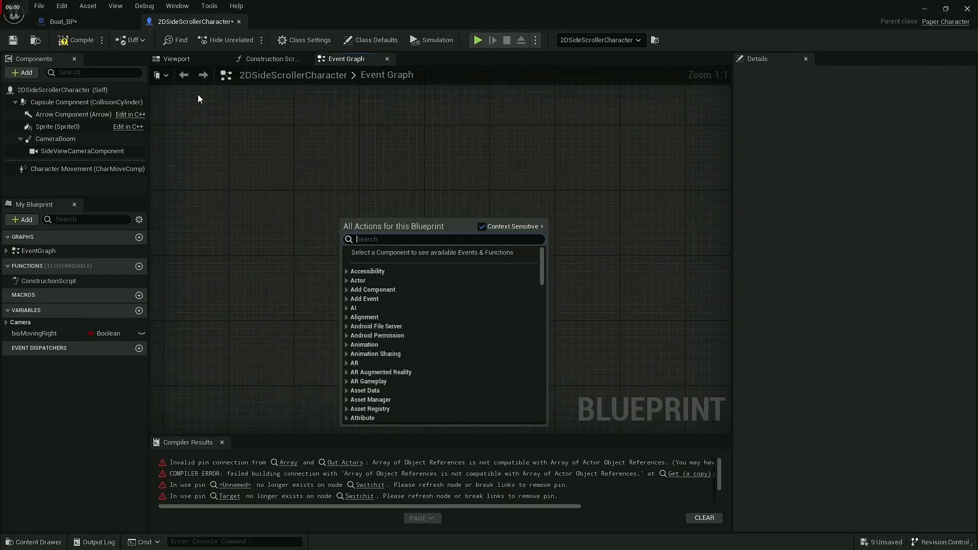
{"action": "left_click", "coordinate": [78, 41]}
Step: Add a keyboard event for the 1 key in an empty area of the character's Event Graph
{"action": "right_click", "coordinate": [271, 261]}
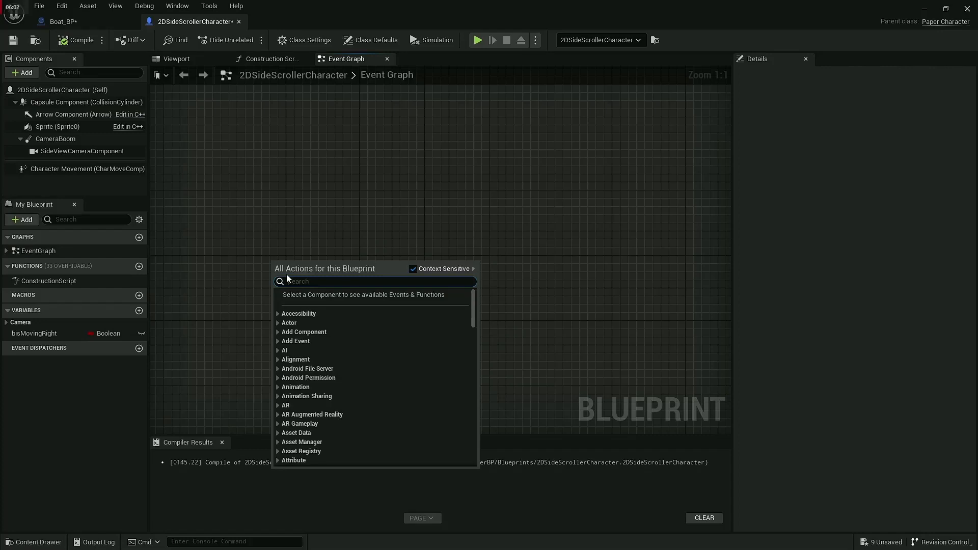
{"action": "type", "text": "input 1"}
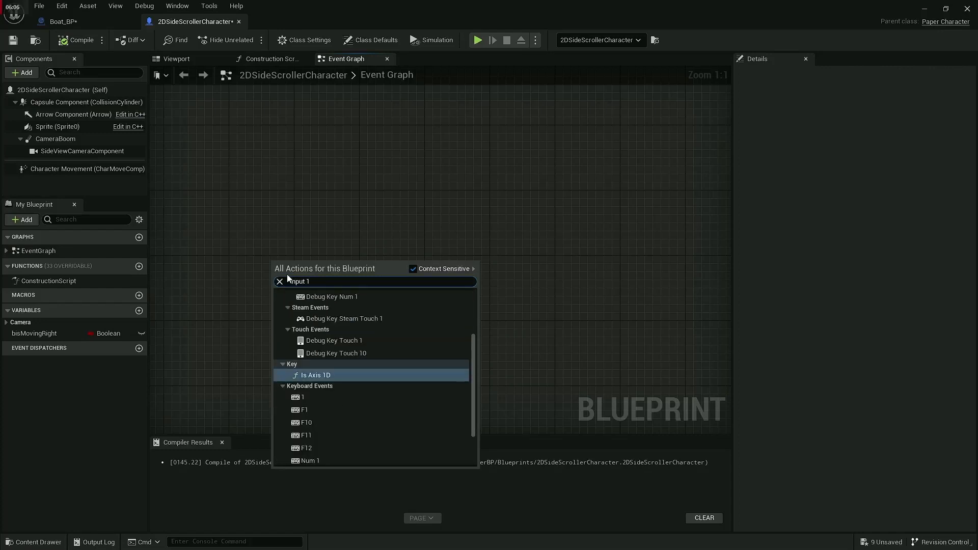
{"action": "left_click", "coordinate": [314, 397]}
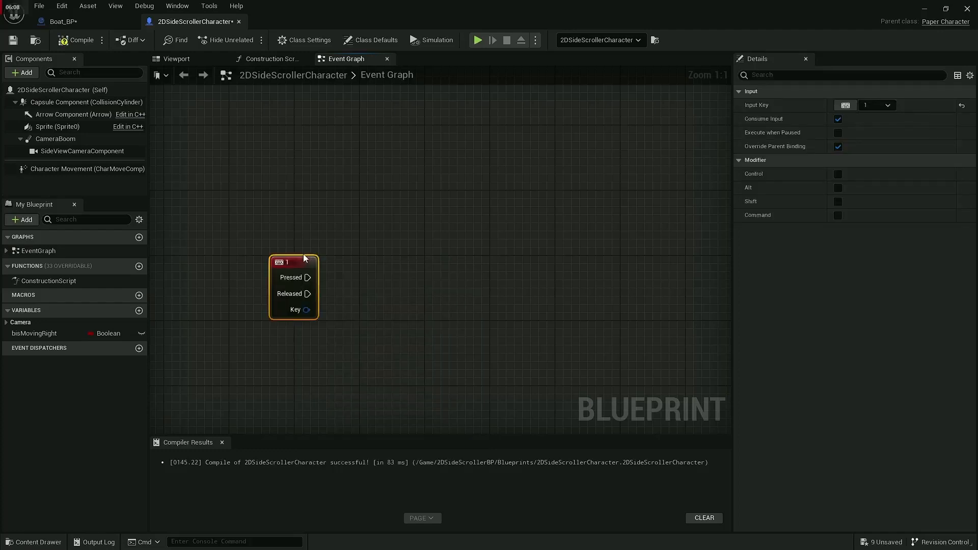
{"action": "left_click_drag", "start_coordinate": [299, 269], "coordinate": [367, 290]}
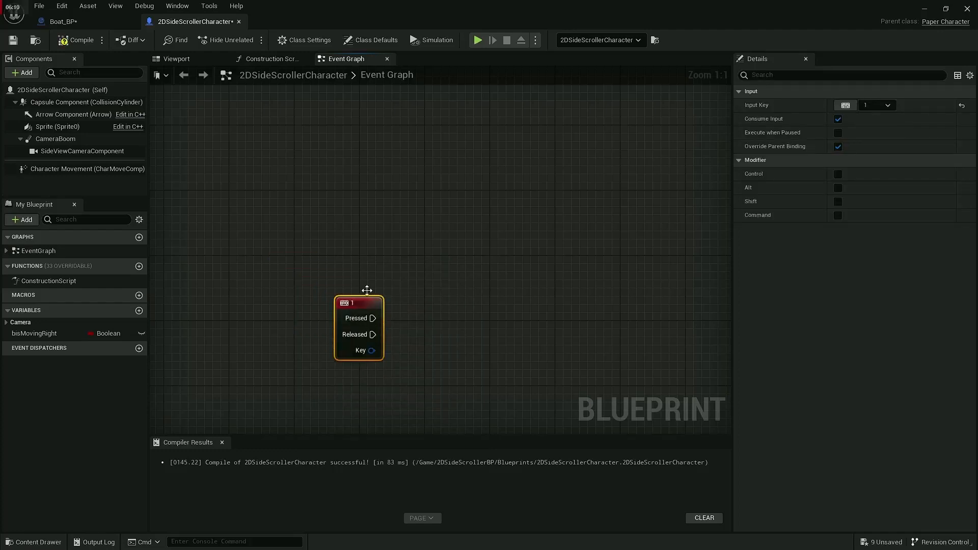
Step: Add a keyboard event for the 2 key above the 1 key event
{"action": "right_click", "coordinate": [341, 175]}
{"action": "type", "text": "keyboa"}
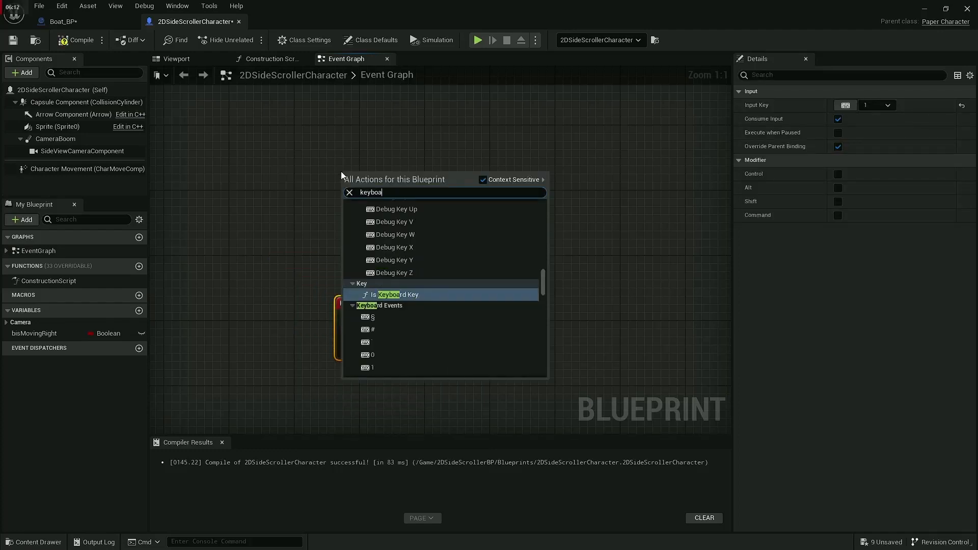
{"action": "type", "text": "rd 2"}
{"action": "key", "text": "Return"}
{"action": "right_click_drag", "start_coordinate": [348, 182], "coordinate": [353, 279]}
Step: Add a keyboard event for the 3 key above the 2 key event
{"action": "right_click", "coordinate": [359, 144]}
{"action": "type", "text": "ke"}
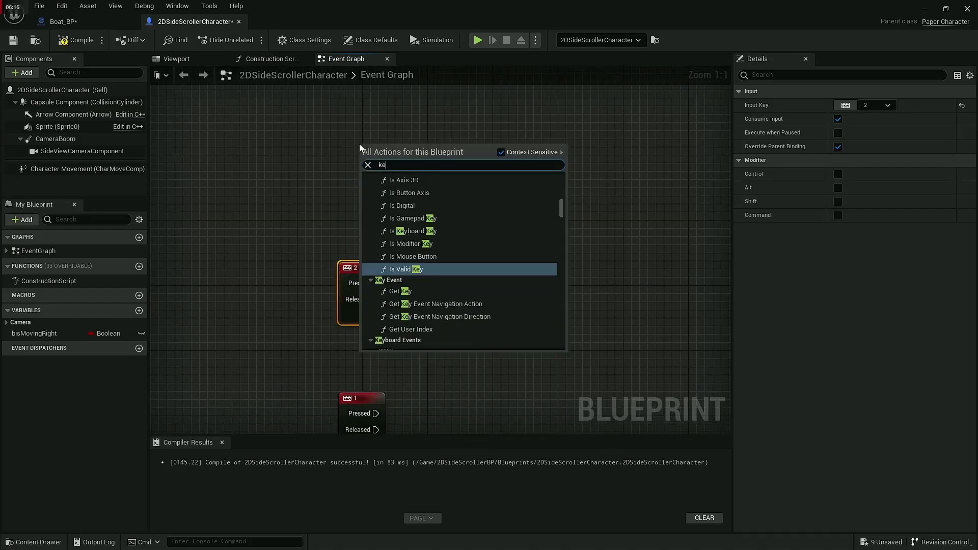
{"action": "type", "text": "yboard 3"}
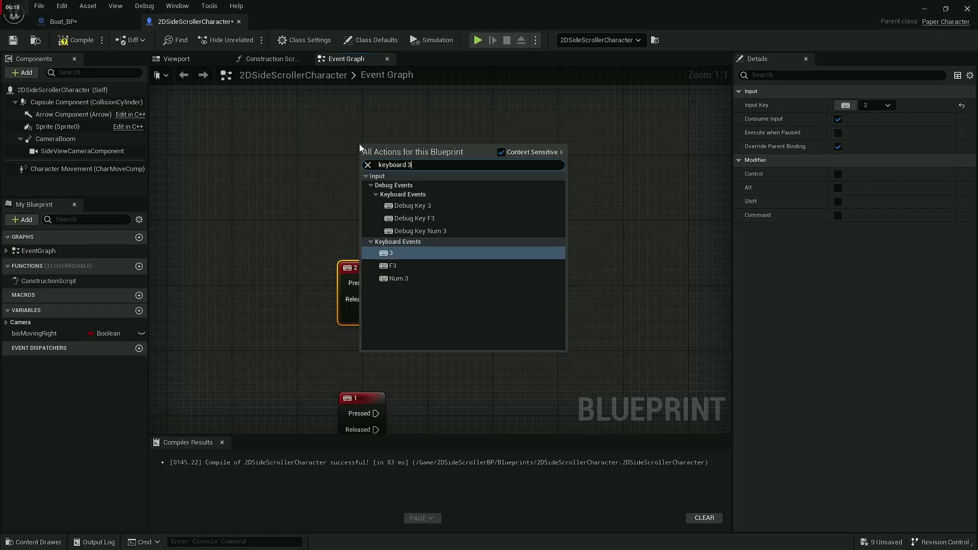
{"action": "key", "text": "Return"}
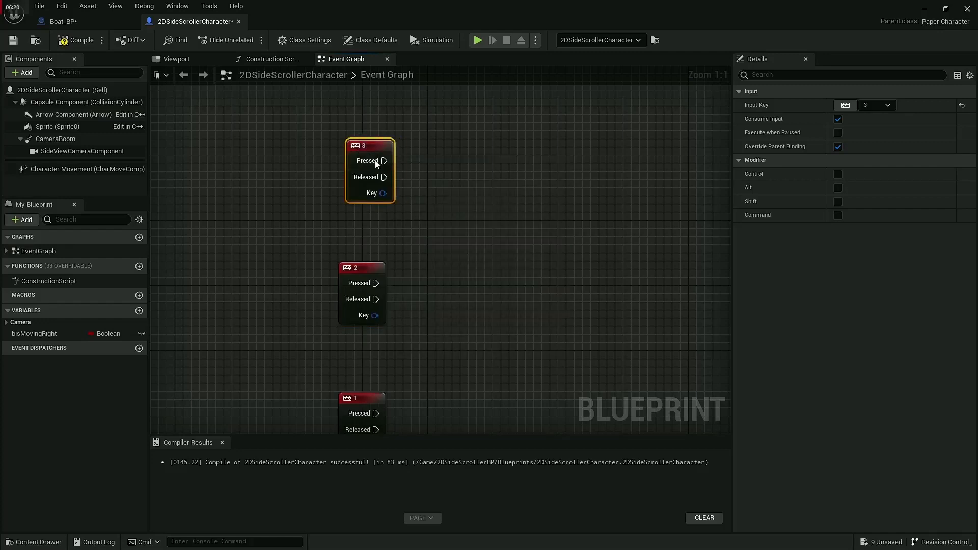
Step: Line up the 1, 2 and 3 key event nodes in an evenly spaced column in the Event Graph
{"action": "left_click_drag", "start_coordinate": [374, 148], "coordinate": [363, 160]}
{"action": "right_click_drag", "start_coordinate": [464, 373], "coordinate": [429, 236]}
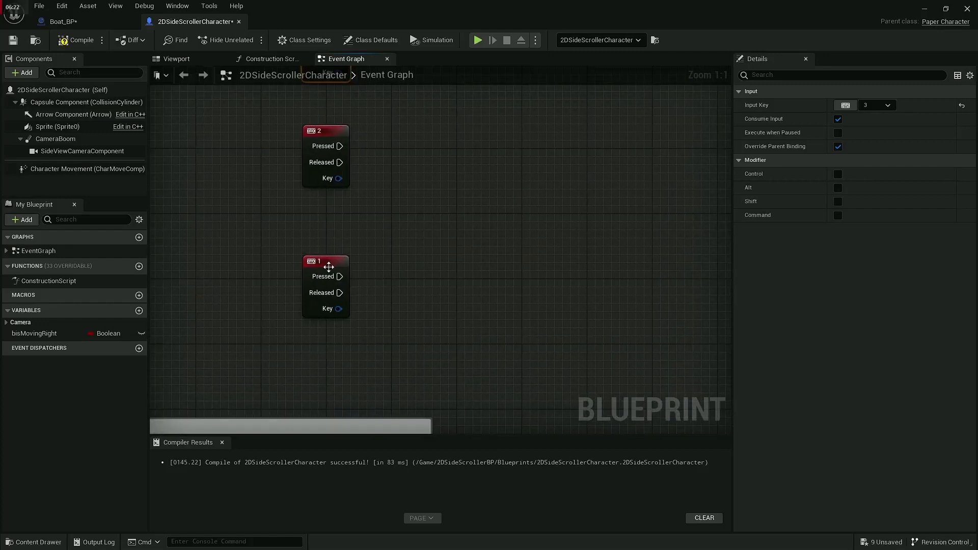
{"action": "left_click_drag", "start_coordinate": [328, 267], "coordinate": [321, 250]}
{"action": "right_click_drag", "start_coordinate": [330, 260], "coordinate": [365, 326]}
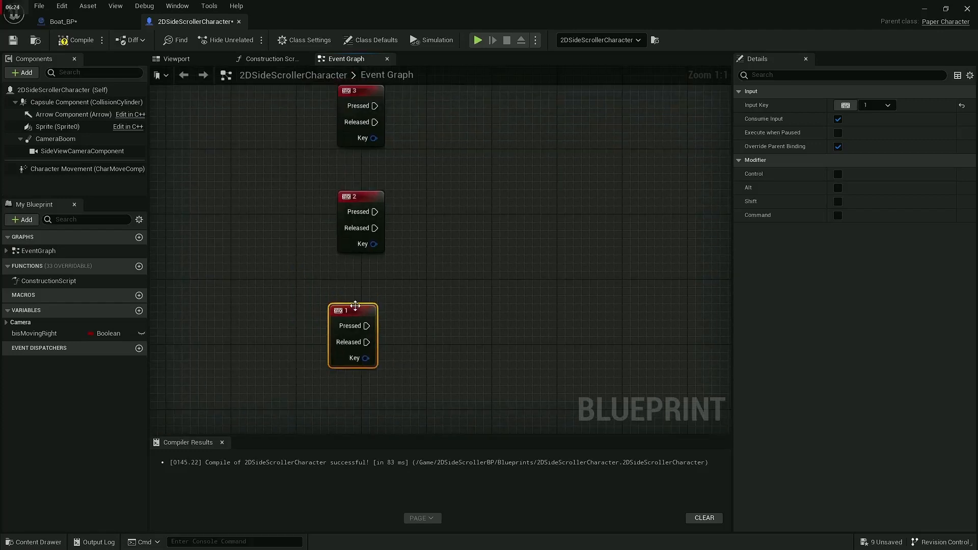
Step: Add a Get All Actors Of Class node to the 1 key's Pressed output, with Boat BP as the actor class
{"action": "left_click_drag", "start_coordinate": [355, 305], "coordinate": [456, 326]}
{"action": "type", "text": "get"}
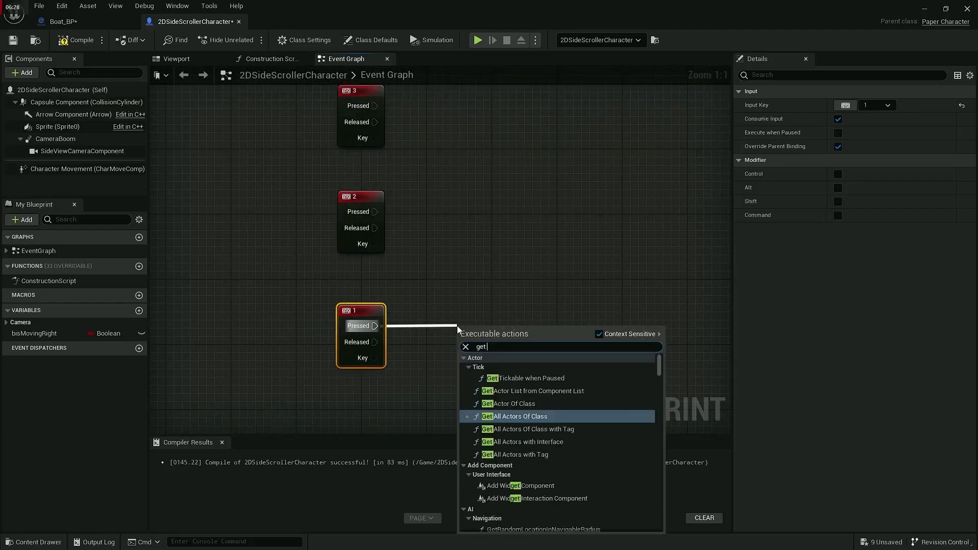
{"action": "type", "text": " all"}
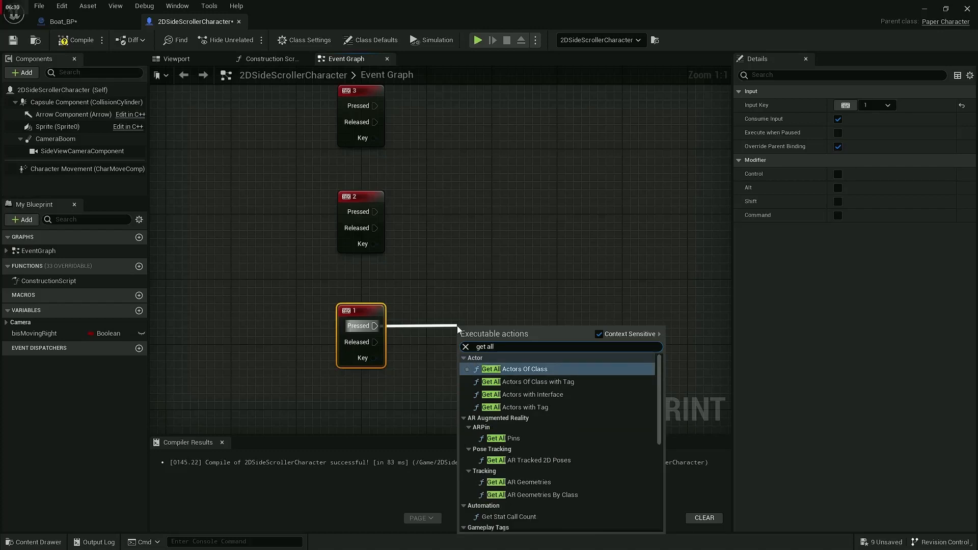
{"action": "left_click", "coordinate": [515, 369]}
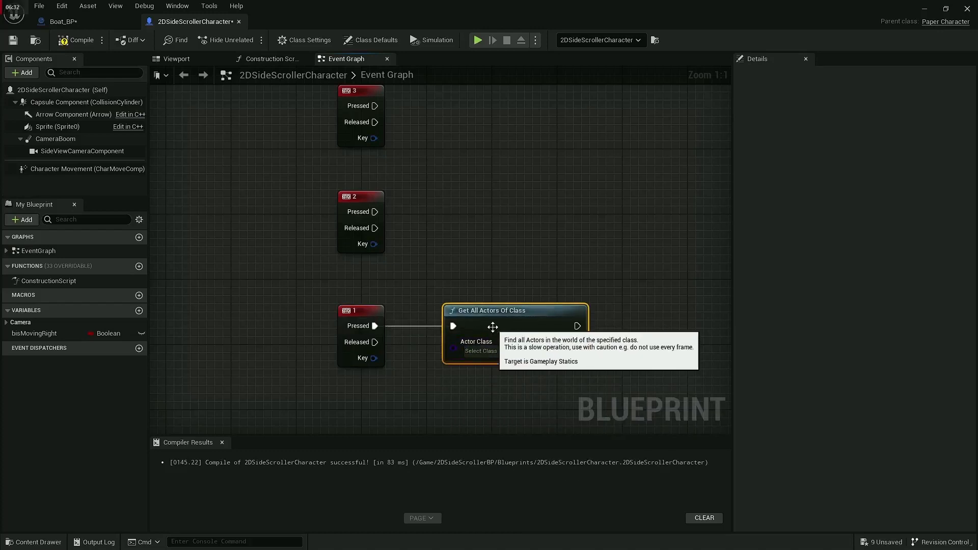
{"action": "left_click", "coordinate": [493, 353]}
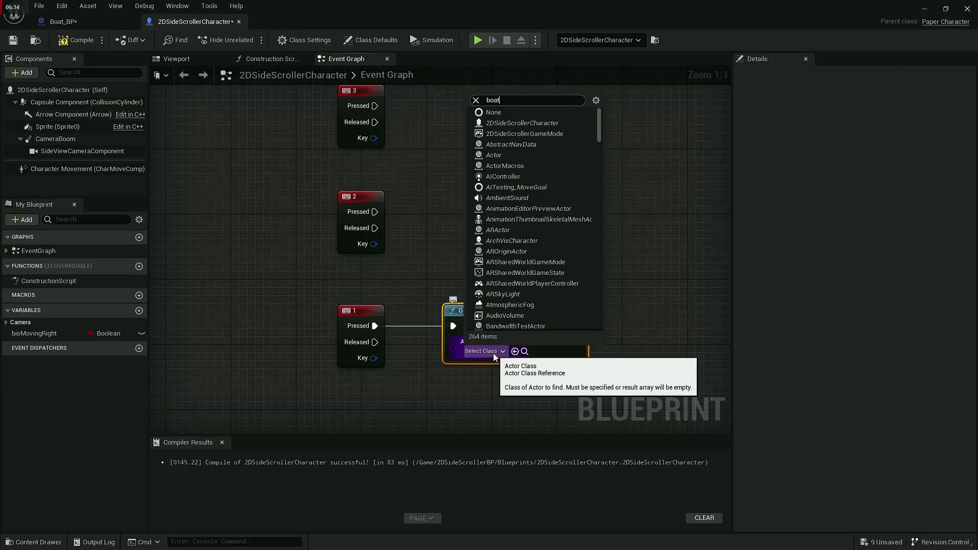
{"action": "type", "text": "boat"}
{"action": "key", "text": "Return"}
Step: Add a For Each Loop over the Out Actors array and connect its execution input to Get All Actors Of Class
{"action": "right_click_drag", "start_coordinate": [504, 395], "coordinate": [373, 395]}
{"action": "left_click_drag", "start_coordinate": [434, 341], "coordinate": [485, 346]}
{"action": "type", "text": "for"}
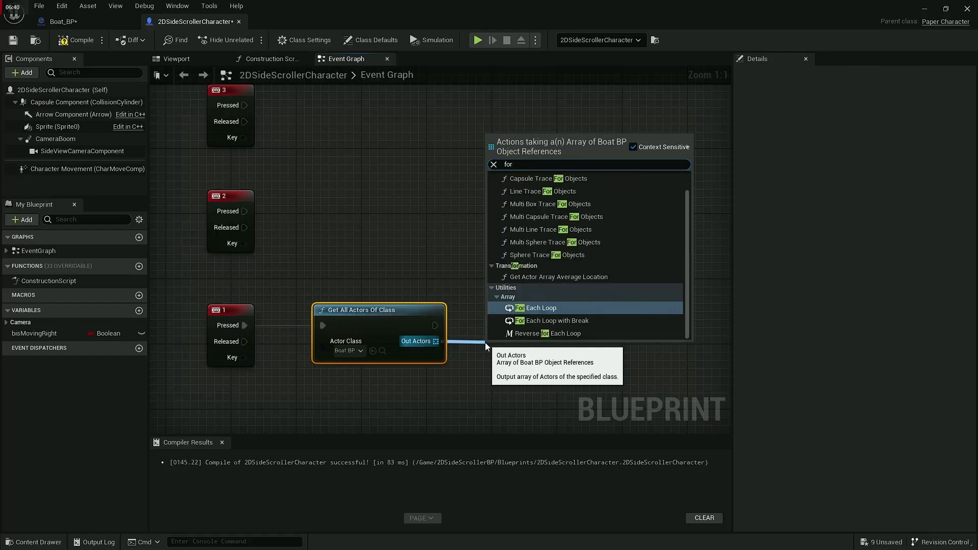
{"action": "left_click", "coordinate": [521, 309]}
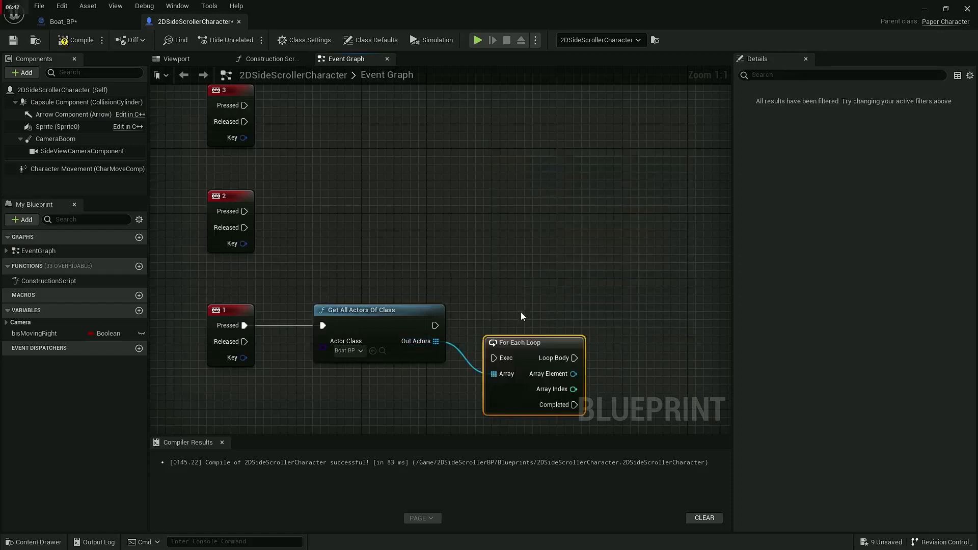
{"action": "left_click_drag", "start_coordinate": [514, 341], "coordinate": [506, 308]}
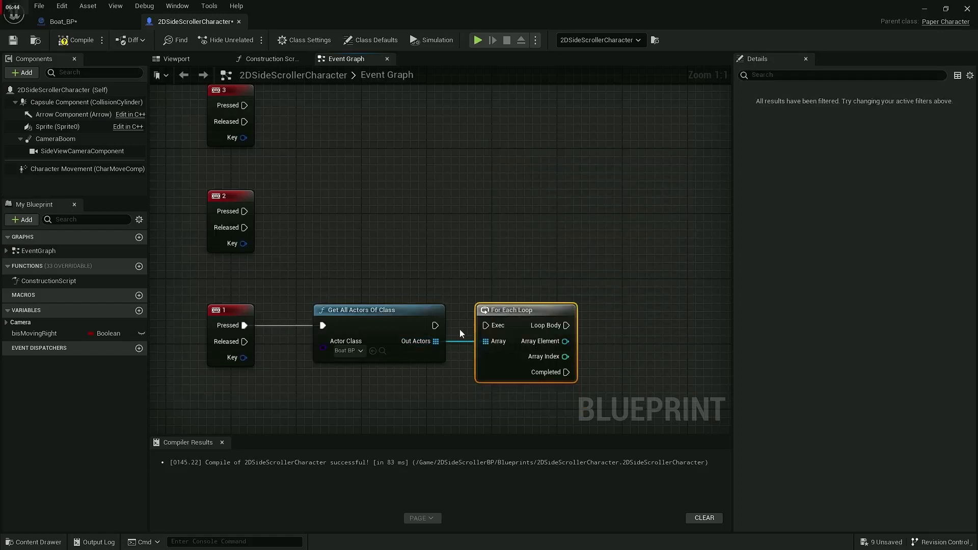
{"action": "left_click_drag", "start_coordinate": [434, 325], "coordinate": [488, 326]}
Step: Call Update 1 on the loop's Array Element and connect it to the Loop Body output
{"action": "right_click_drag", "start_coordinate": [404, 394], "coordinate": [366, 384]}
{"action": "left_click_drag", "start_coordinate": [525, 332], "coordinate": [596, 331]}
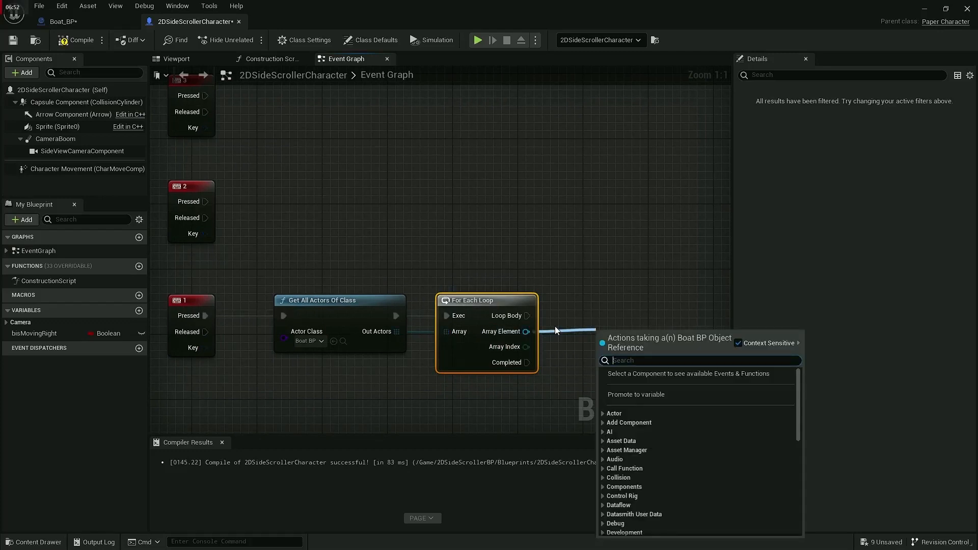
{"action": "type", "text": "swit"}
{"action": "key", "text": "BackSpace"}
{"action": "key", "text": "BackSpace"}
{"action": "key", "text": "BackSpace"}
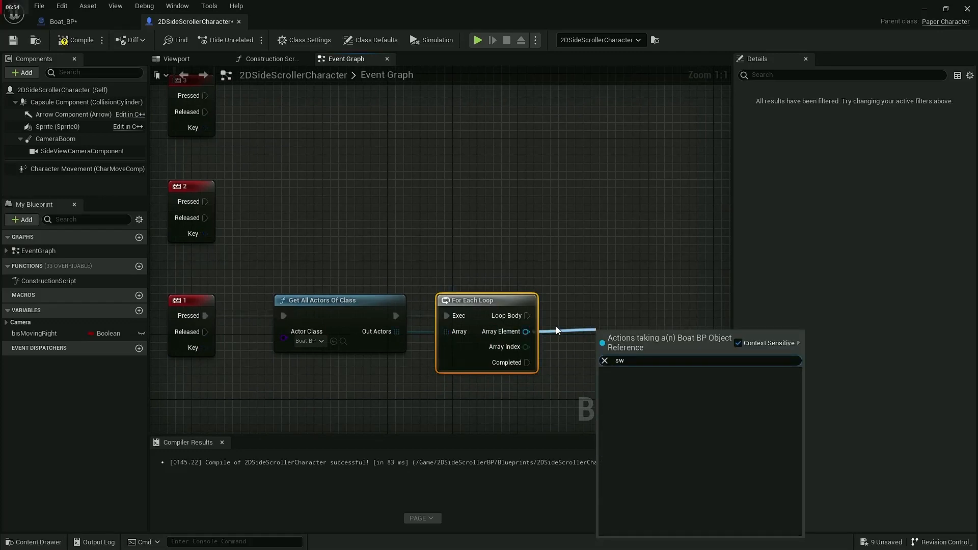
{"action": "type", "text": "1"}
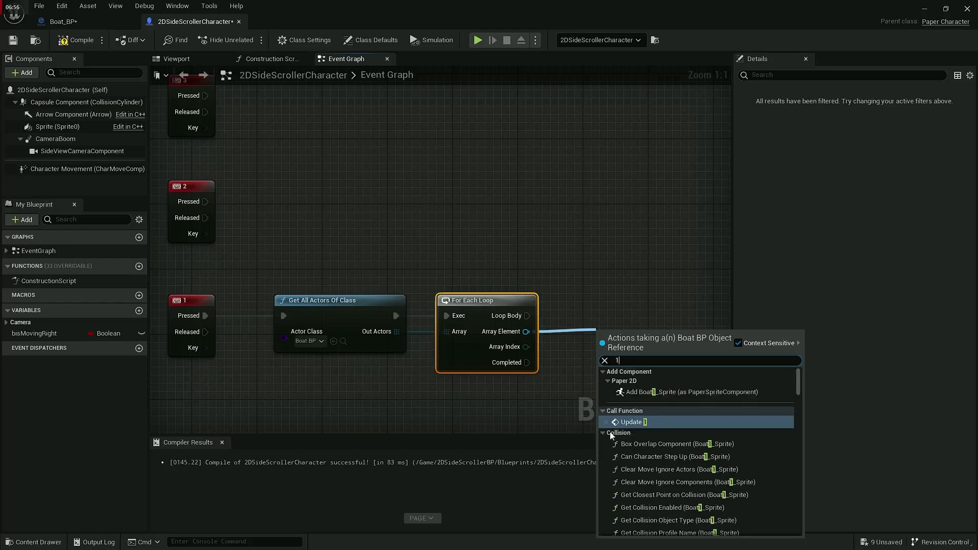
{"action": "left_click", "coordinate": [640, 422]}
{"action": "left_click_drag", "start_coordinate": [623, 340], "coordinate": [607, 299]}
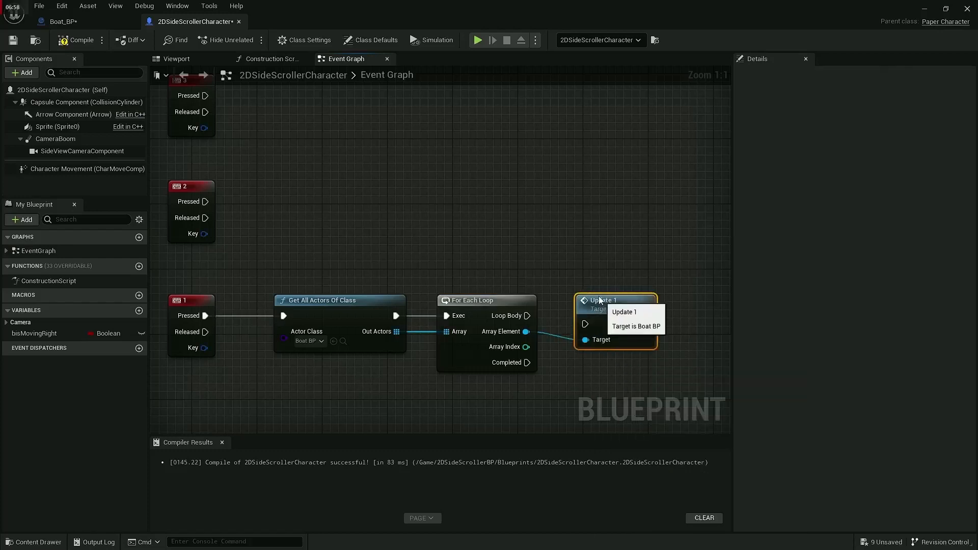
{"action": "left_click_drag", "start_coordinate": [527, 316], "coordinate": [585, 316]}
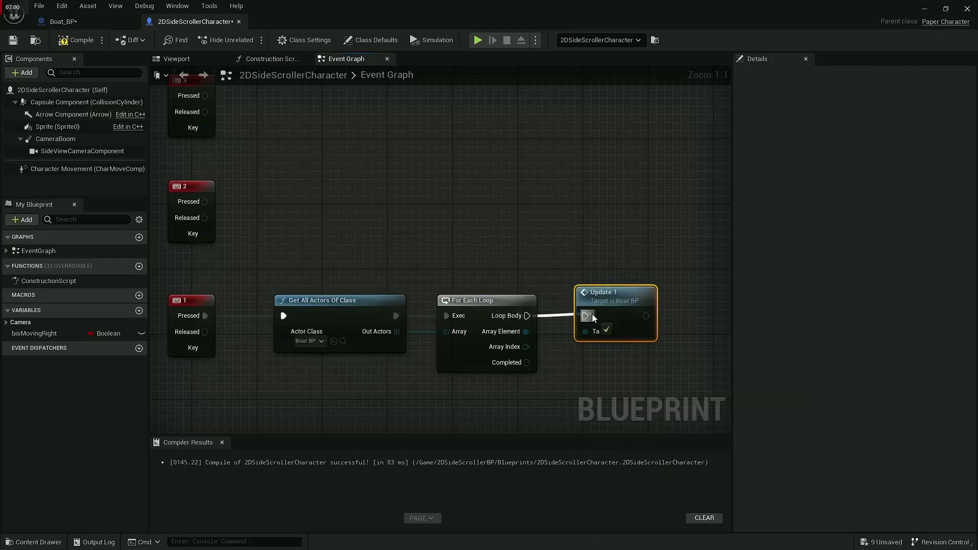
Step: Duplicate the Get All Actors Of Class and For Each Loop pair twice and wire the copies to the 2 and 3 keys' Pressed outputs
{"action": "left_click_drag", "start_coordinate": [274, 240], "coordinate": [507, 365]}
{"action": "key", "text": "ctrl+d"}
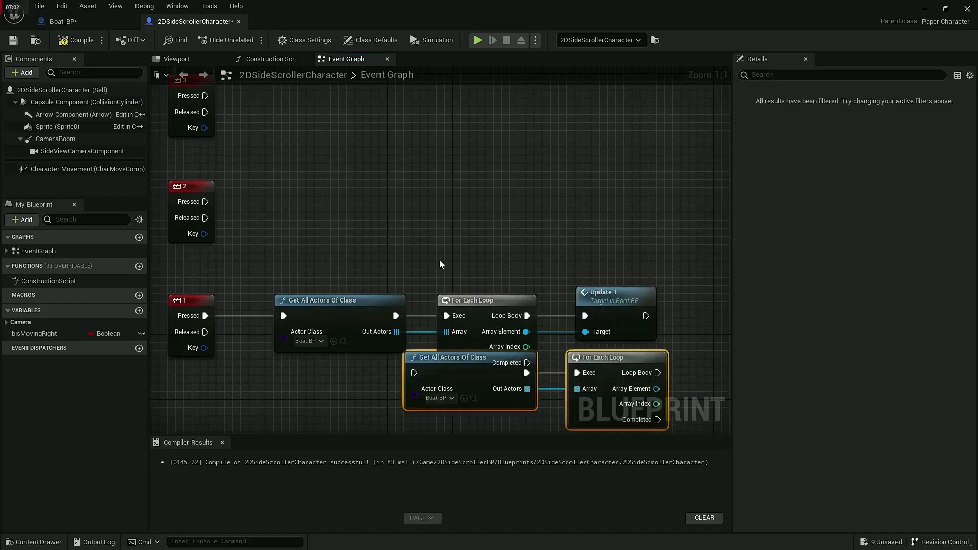
{"action": "left_click_drag", "start_coordinate": [601, 355], "coordinate": [470, 191]}
{"action": "key", "text": "ctrl+d"}
{"action": "left_click_drag", "start_coordinate": [601, 178], "coordinate": [488, 99]}
{"action": "left_click_drag", "start_coordinate": [205, 95], "coordinate": [283, 104]}
{"action": "left_click_drag", "start_coordinate": [205, 201], "coordinate": [283, 209]}
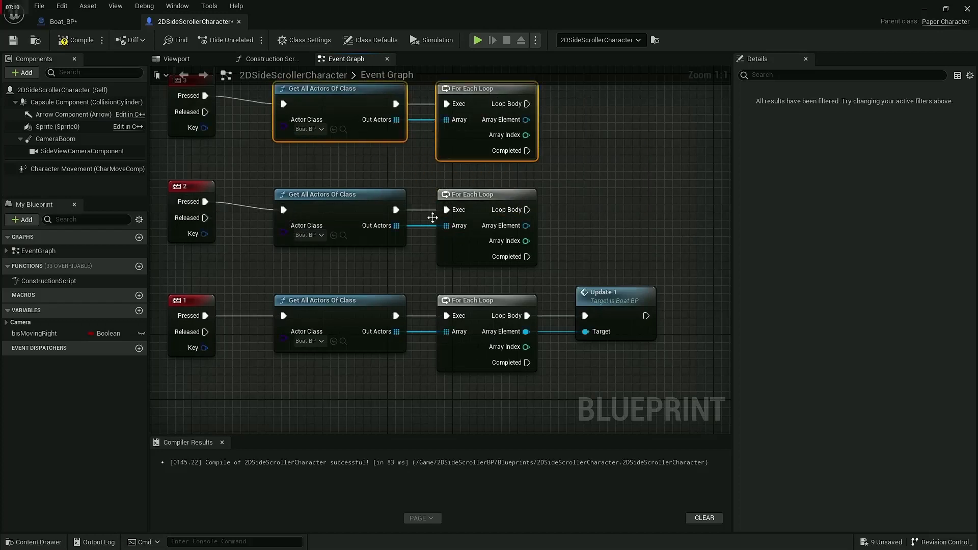
Step: Call Update 2 on the Array Element of the 2 key's loop and connect it to Loop Body
{"action": "right_click_drag", "start_coordinate": [527, 226], "coordinate": [473, 313]}
{"action": "left_click_drag", "start_coordinate": [473, 311], "coordinate": [524, 304]}
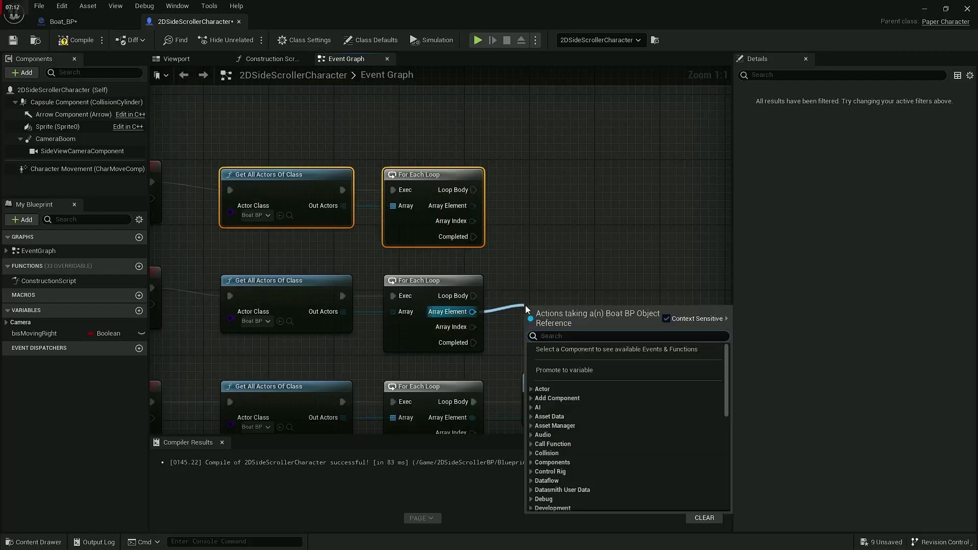
{"action": "type", "text": "update"}
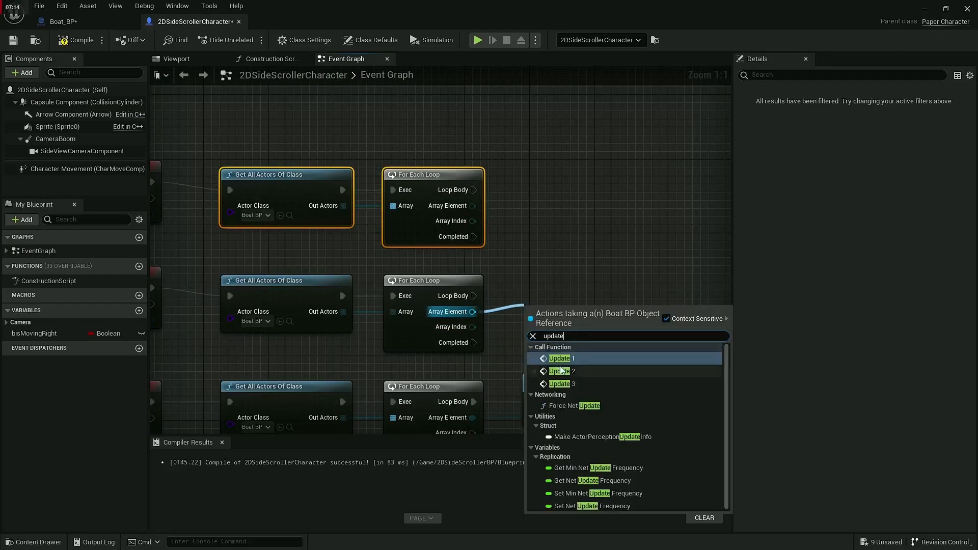
{"action": "left_click", "coordinate": [559, 369]}
{"action": "left_click_drag", "start_coordinate": [560, 310], "coordinate": [553, 285]}
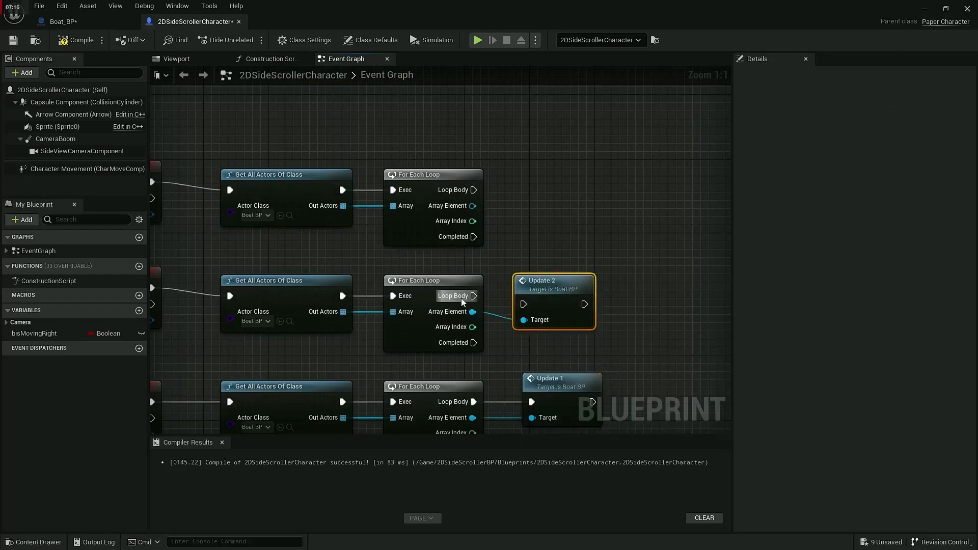
{"action": "left_click_drag", "start_coordinate": [461, 298], "coordinate": [524, 304]}
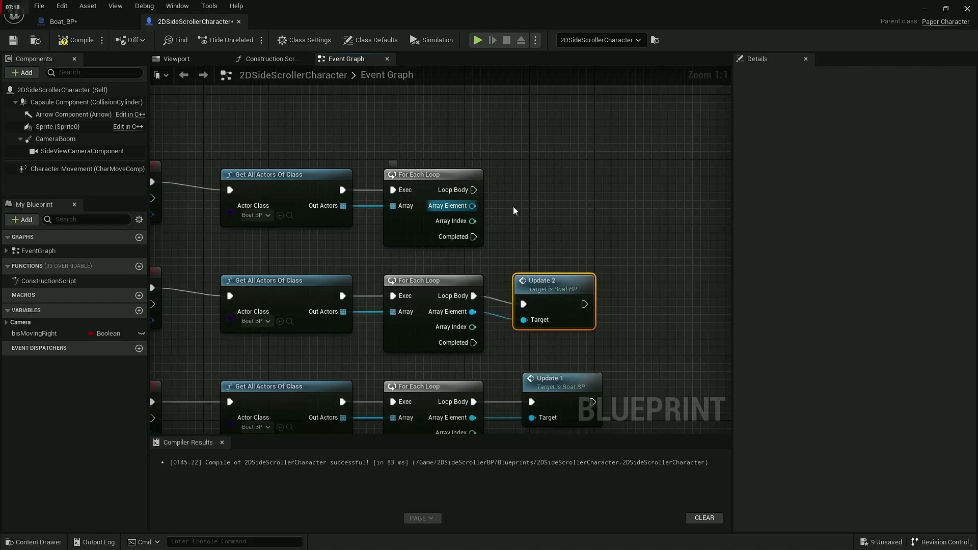
Step: Call Update 3 on the Array Element of the 3 key's loop and connect it to Loop Body
{"action": "left_click_drag", "start_coordinate": [512, 206], "coordinate": [551, 203]}
{"action": "type", "text": "update"}
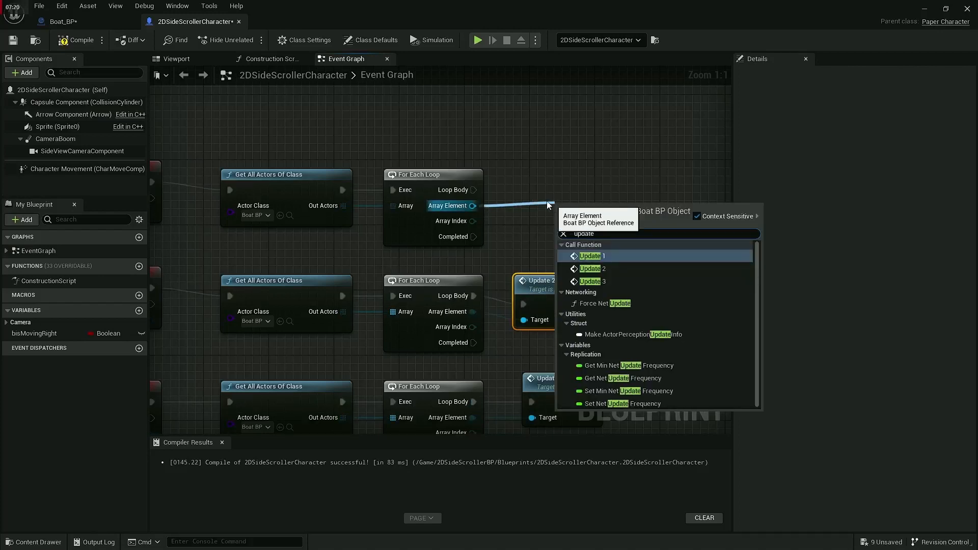
{"action": "left_click", "coordinate": [599, 281]}
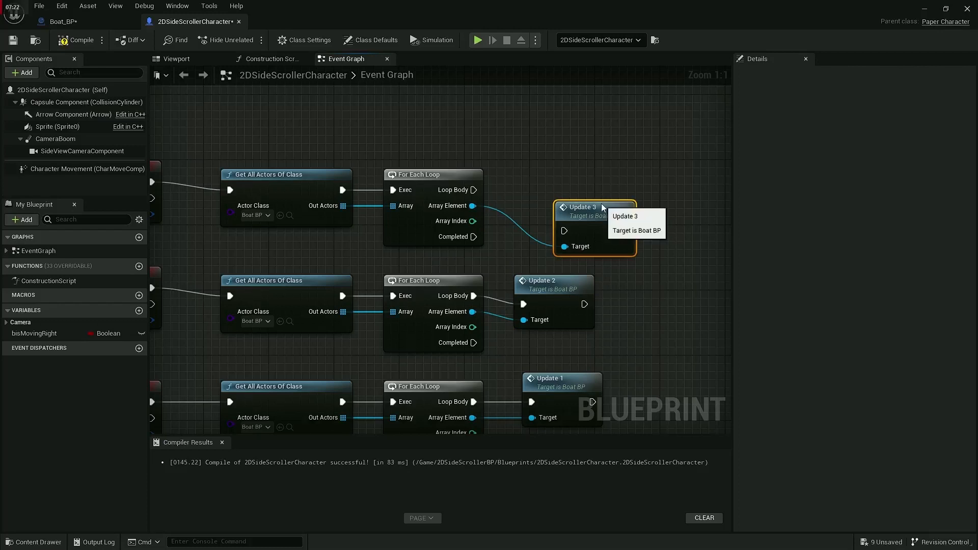
{"action": "left_click_drag", "start_coordinate": [601, 206], "coordinate": [561, 166]}
{"action": "left_click_drag", "start_coordinate": [474, 190], "coordinate": [523, 191]}
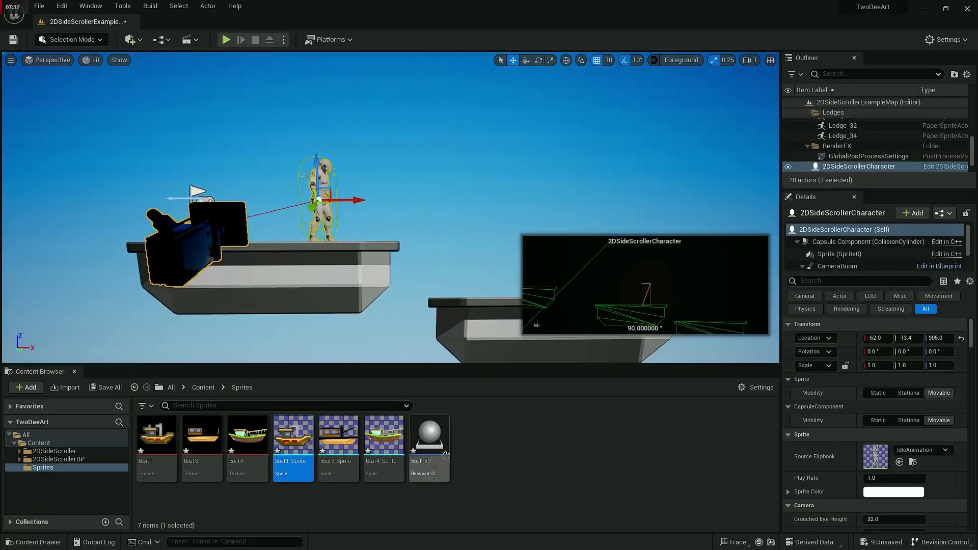
Step: Place Boat_BP in the level beside the character and play the level to test the sprite switching
{"action": "left_click_drag", "start_coordinate": [430, 438], "coordinate": [554, 248]}
{"action": "left_click", "coordinate": [227, 41]}
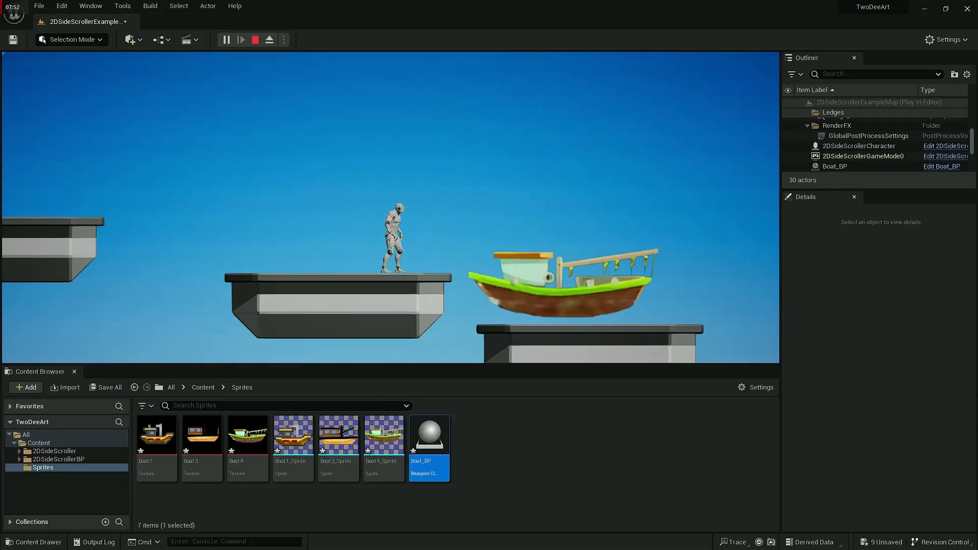
Step: Switch to Photopea's New Project.psd and show only the Layer 4 boat over the Background
{"action": "key", "text": "alt+Tab"}
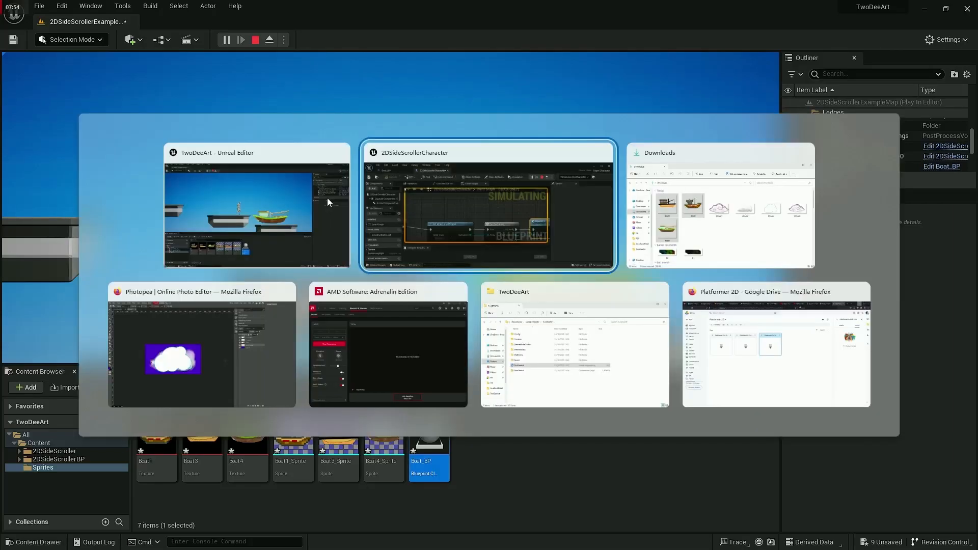
{"action": "left_click", "coordinate": [247, 368]}
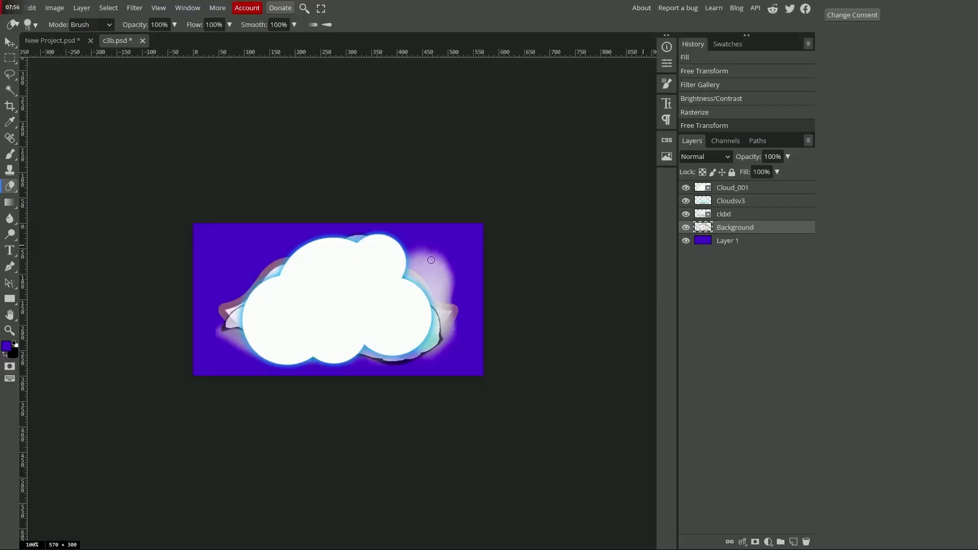
{"action": "left_click", "coordinate": [57, 40]}
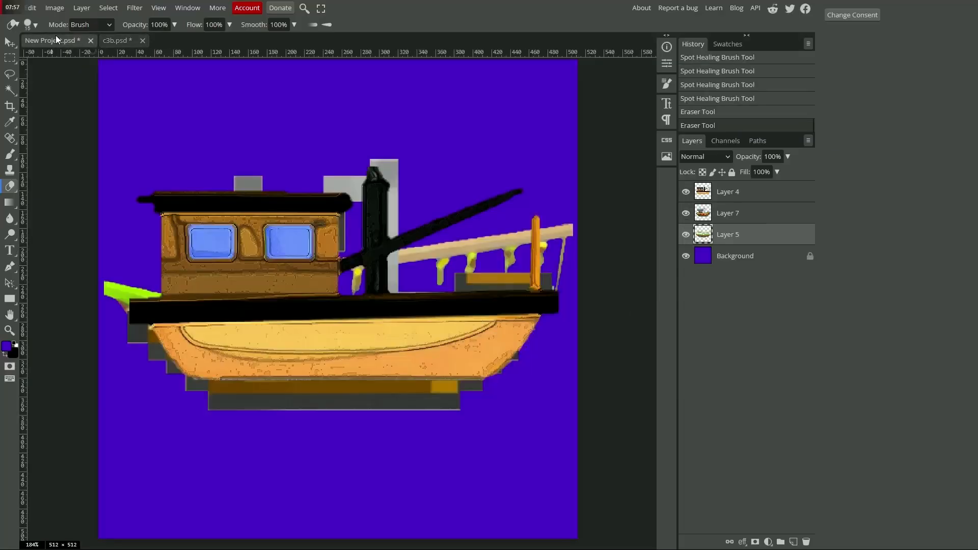
{"action": "left_click", "coordinate": [685, 237]}
{"action": "left_click", "coordinate": [685, 192]}
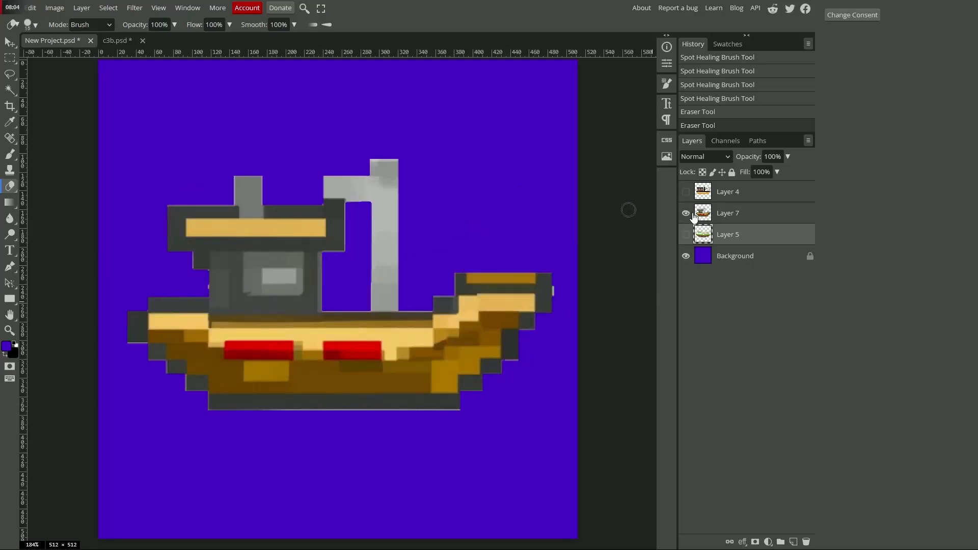
{"action": "left_click", "coordinate": [686, 214]}
{"action": "left_click", "coordinate": [686, 192]}
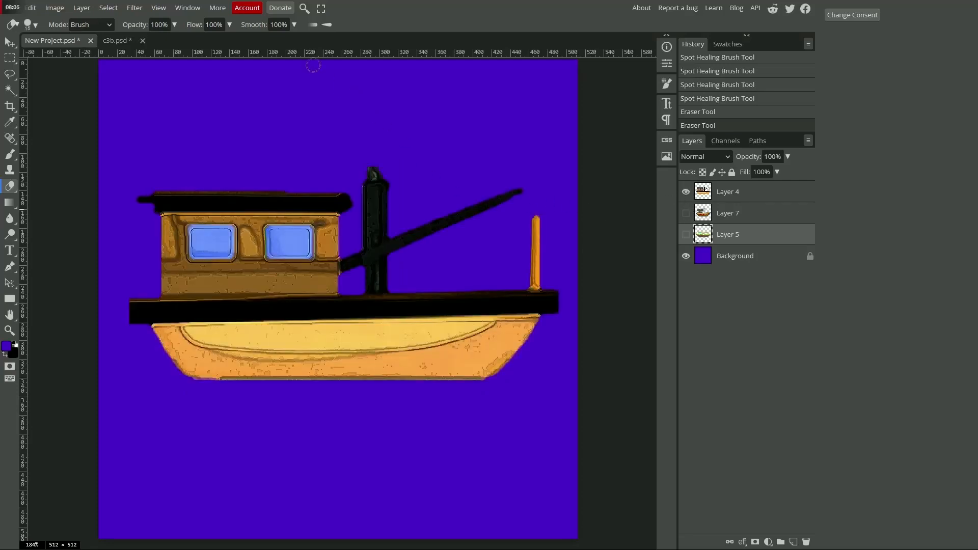
Step: Add a horizontal guide at the bottom of Layer 4's hull, and move the Layer 5 boat up so its hull rests on it
{"action": "left_click", "coordinate": [8, 44]}
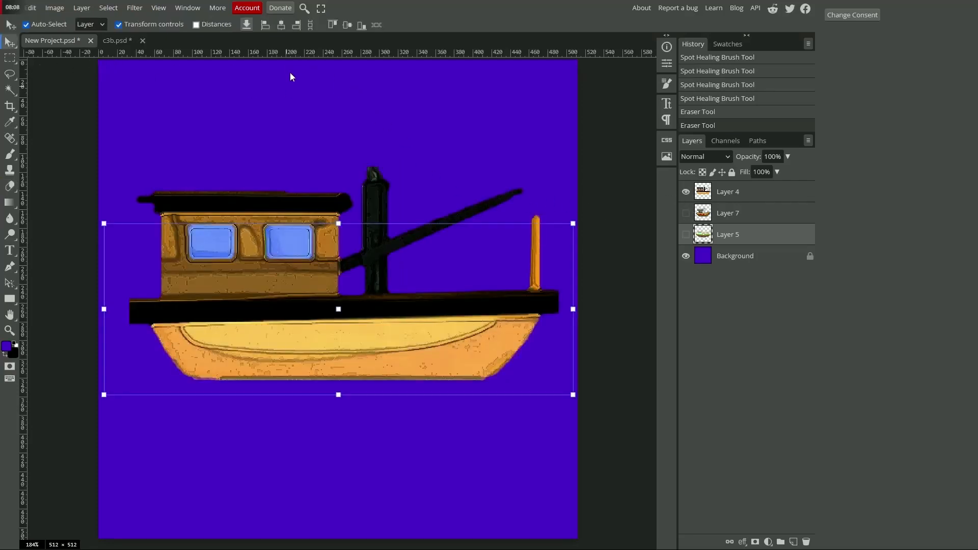
{"action": "left_click_drag", "start_coordinate": [290, 55], "coordinate": [301, 383]}
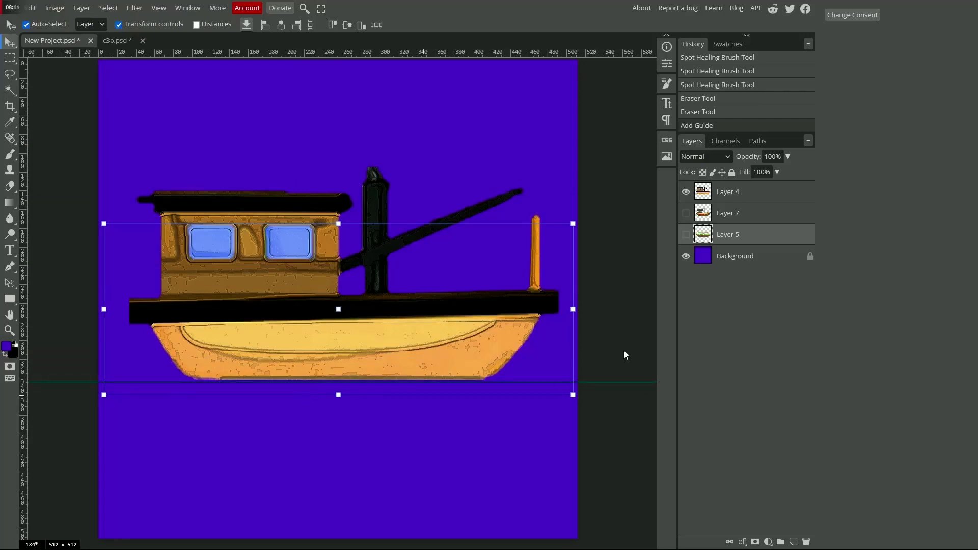
{"action": "left_click", "coordinate": [686, 234]}
{"action": "left_click", "coordinate": [685, 196]}
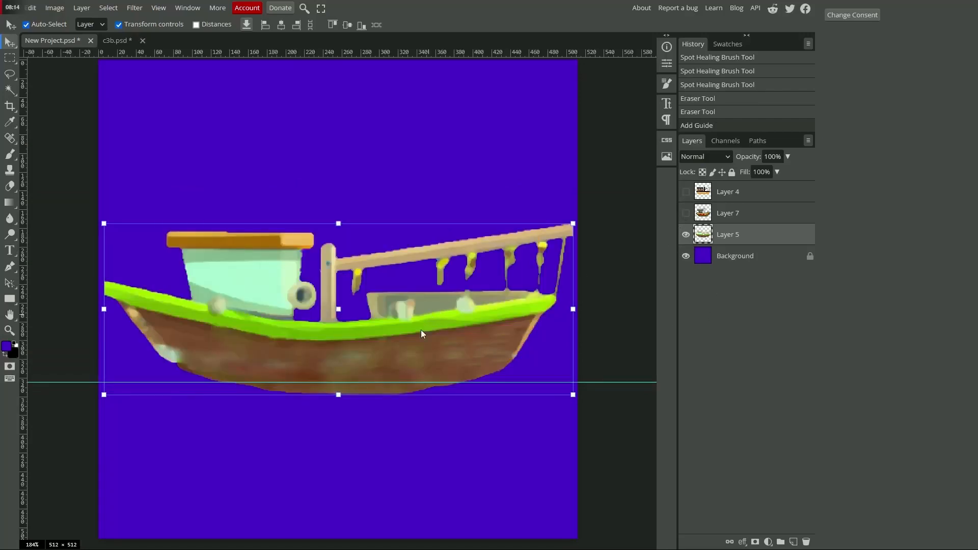
{"action": "left_click_drag", "start_coordinate": [421, 331], "coordinate": [433, 313]}
Step: Show only Layer 7, move its boat up to the guide and reduce its height to 92.19%
{"action": "left_click", "coordinate": [685, 234]}
{"action": "left_click", "coordinate": [685, 213]}
{"action": "left_click_drag", "start_coordinate": [345, 131], "coordinate": [343, 153]}
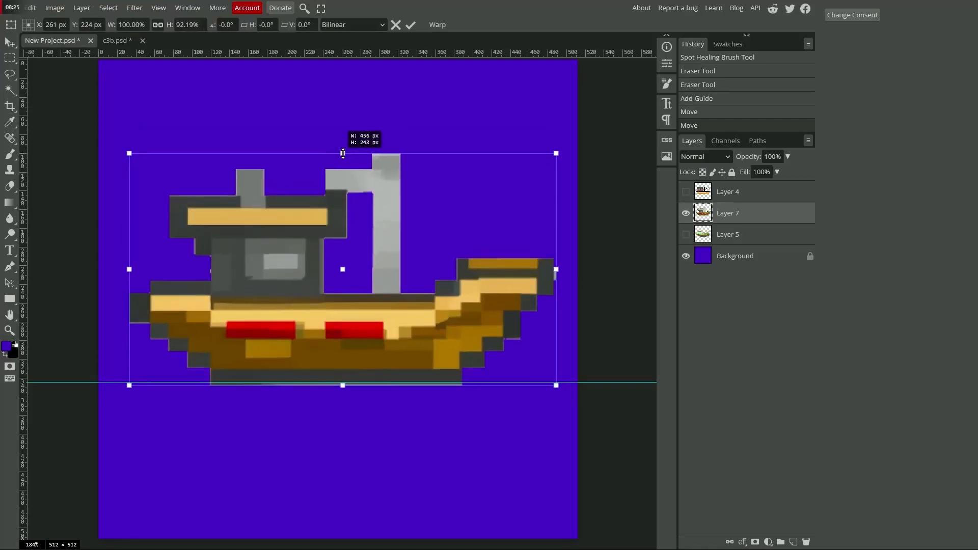
{"action": "left_click", "coordinate": [412, 26]}
Step: Check the Layer 4 boat alone against the guide, leaving all three boat layers hidden
{"action": "left_click", "coordinate": [685, 213]}
{"action": "left_click", "coordinate": [686, 192]}
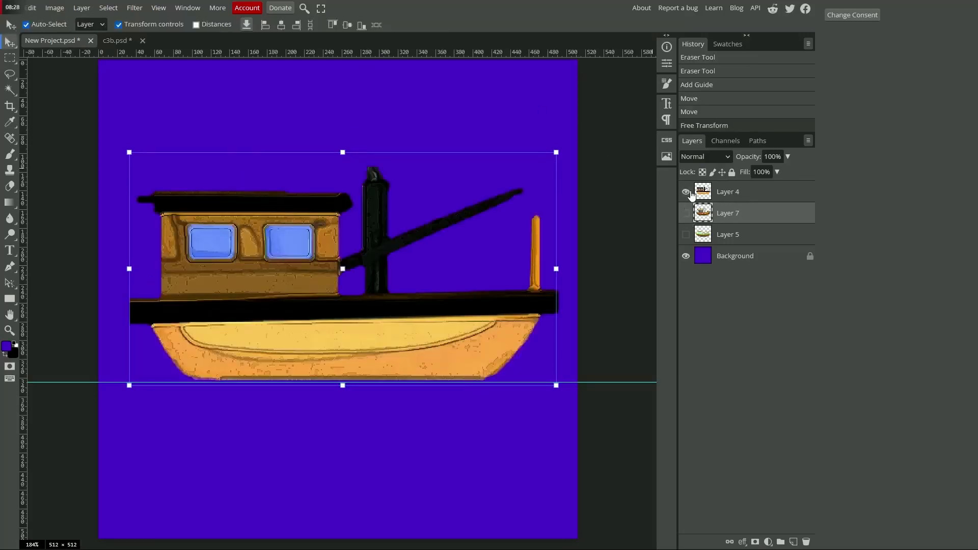
{"action": "left_click", "coordinate": [685, 191]}
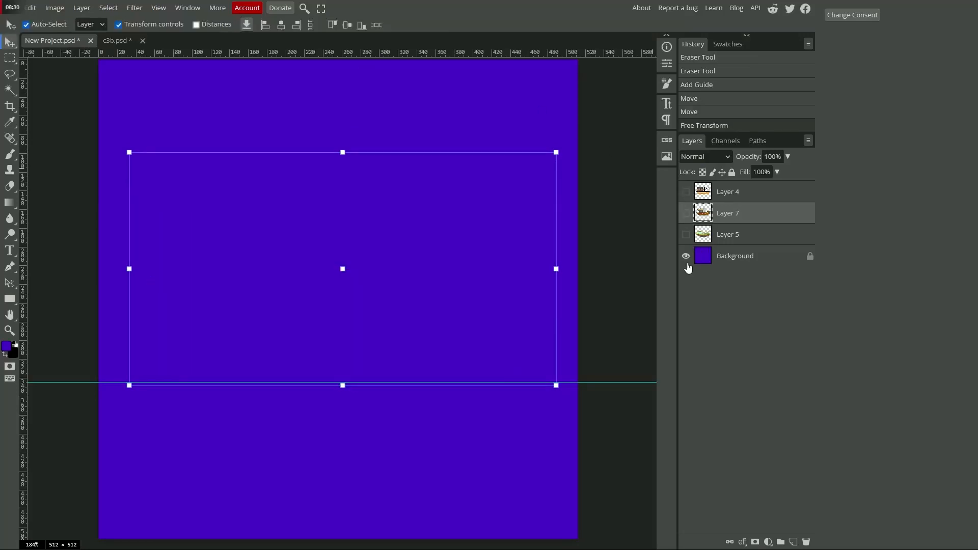
Step: Hide the Background, show only the Layer 7 boat, and export it as a 512 × 512 px PNG named Boat5
{"action": "left_click", "coordinate": [685, 256]}
{"action": "left_click", "coordinate": [686, 213]}
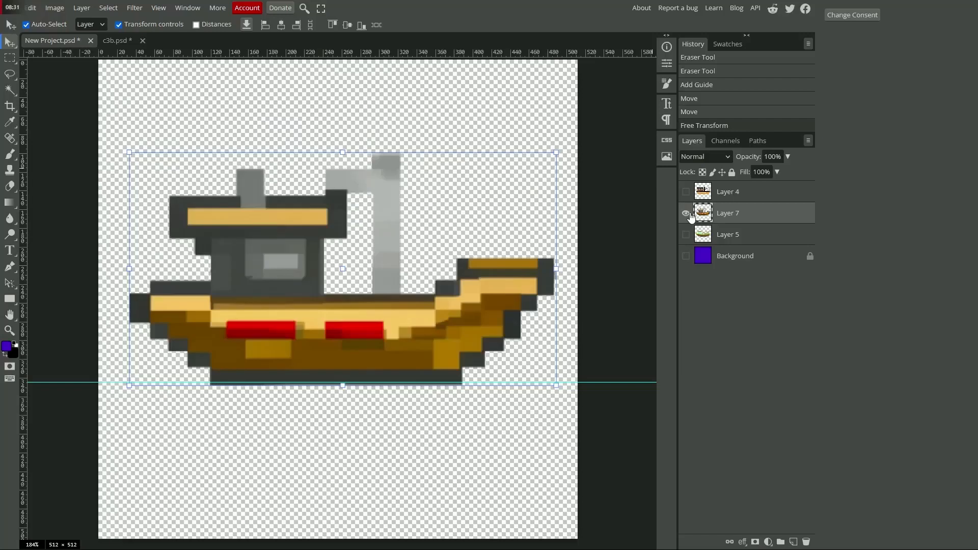
{"action": "left_click", "coordinate": [30, 8]}
{"action": "mouse_move", "coordinate": [11, 7]}
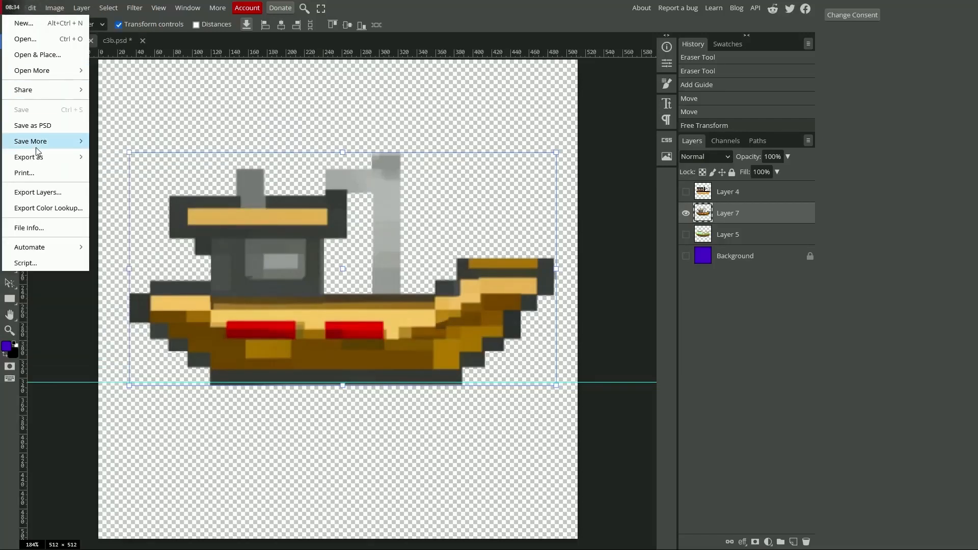
{"action": "mouse_move", "coordinate": [79, 159]}
{"action": "left_click", "coordinate": [110, 157]}
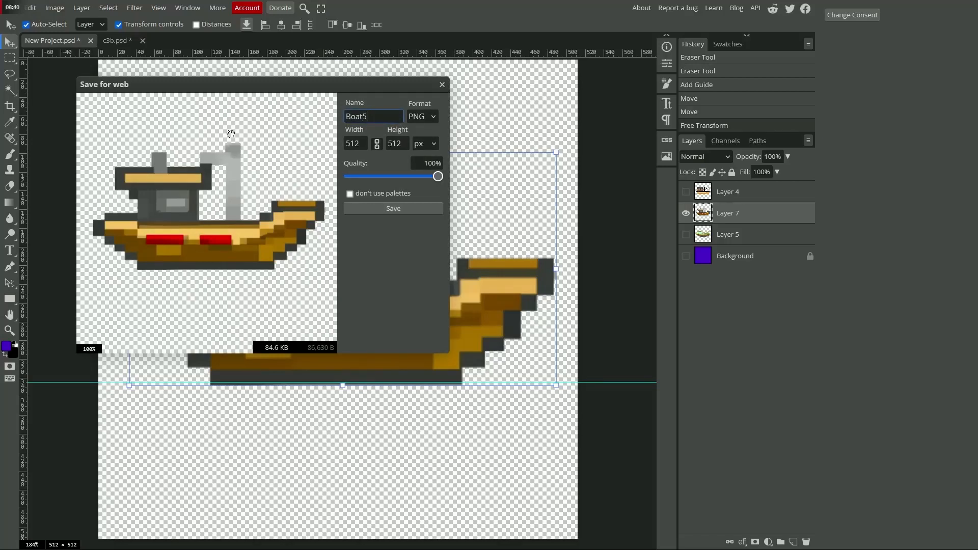
{"action": "left_click", "coordinate": [366, 209]}
Step: Switch to the TwoDeeArt Unreal Editor and reimport the Boat1 texture from the new file Boat5 in Downloads
{"action": "key", "text": "alt+Tab"}
{"action": "key", "text": "alt+Tab"}
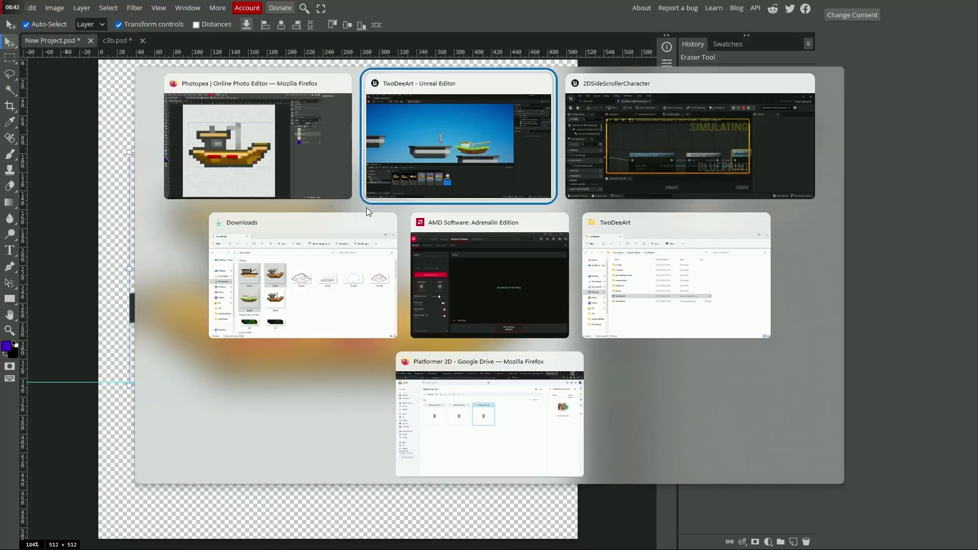
{"action": "left_click", "coordinate": [387, 198]}
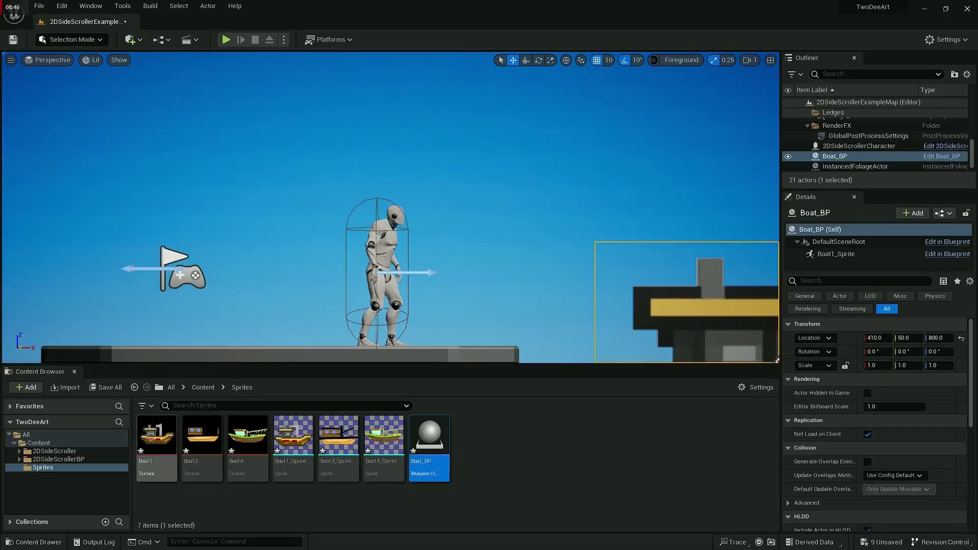
{"action": "right_click", "coordinate": [151, 436]}
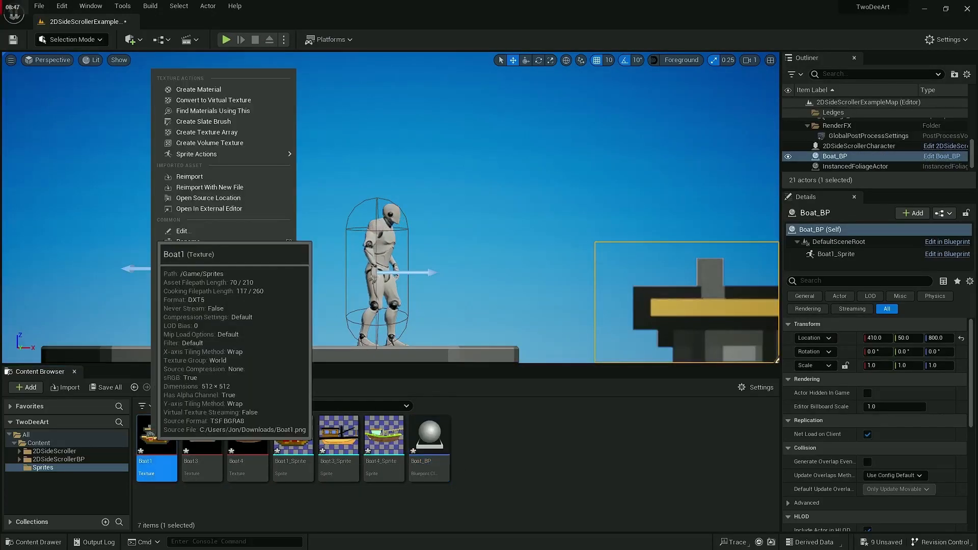
{"action": "left_click", "coordinate": [231, 191]}
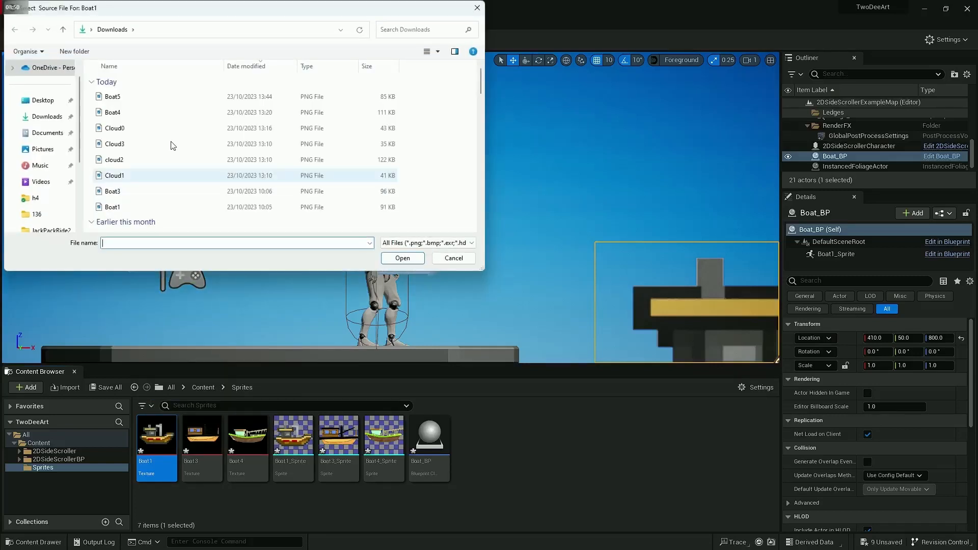
{"action": "double_click", "coordinate": [129, 100]}
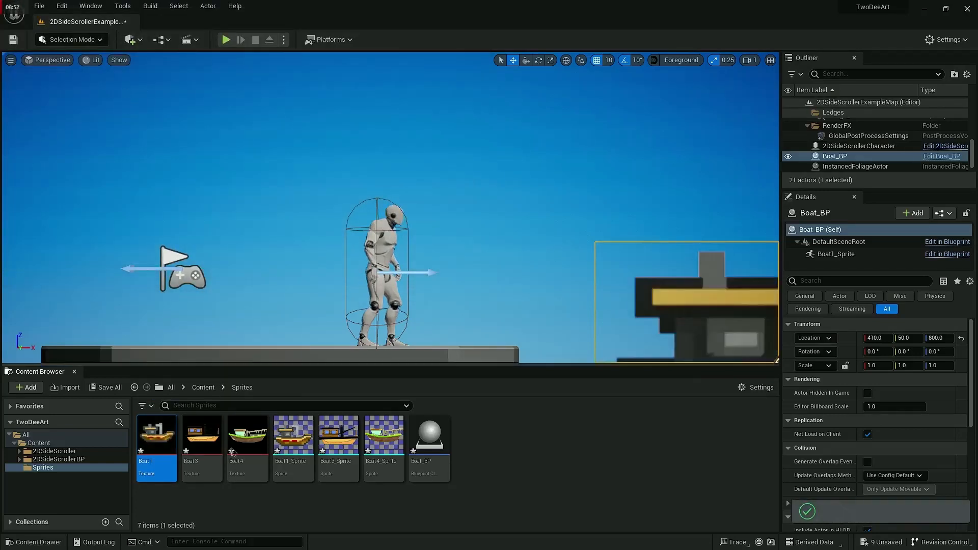
Step: Play-test the level to check the height of the reimported boat sprite above its platform, and end the session
{"action": "left_click", "coordinate": [301, 443]}
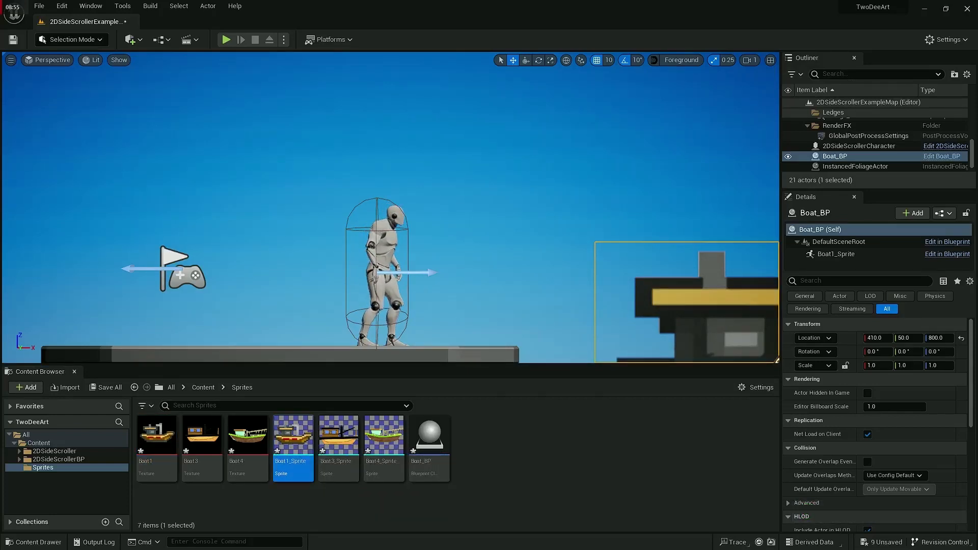
{"action": "left_click", "coordinate": [225, 39]}
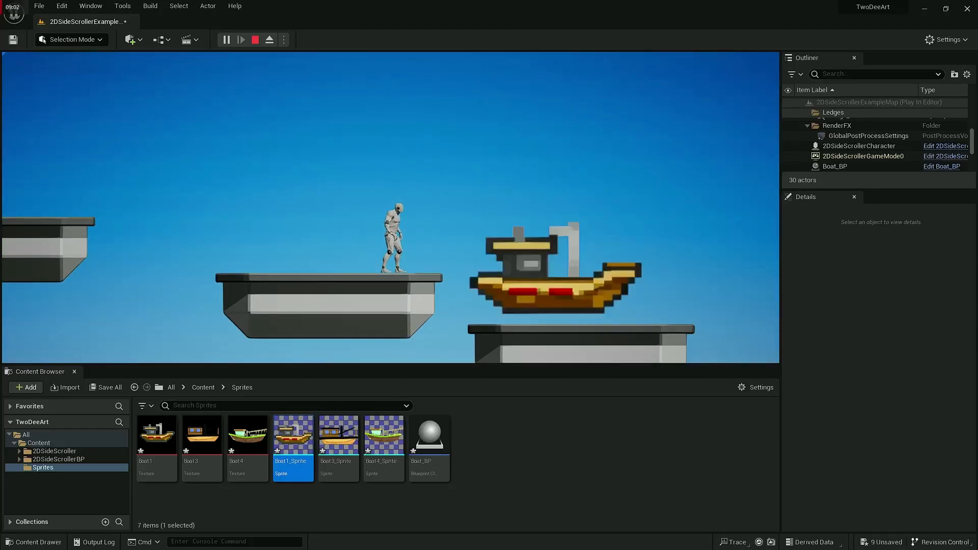
{"action": "key", "text": "Escape"}
Step: Move Boat_BP down onto the platform and back in depth, to location X 430, Y -10, Z 750
{"action": "key", "text": "f"}
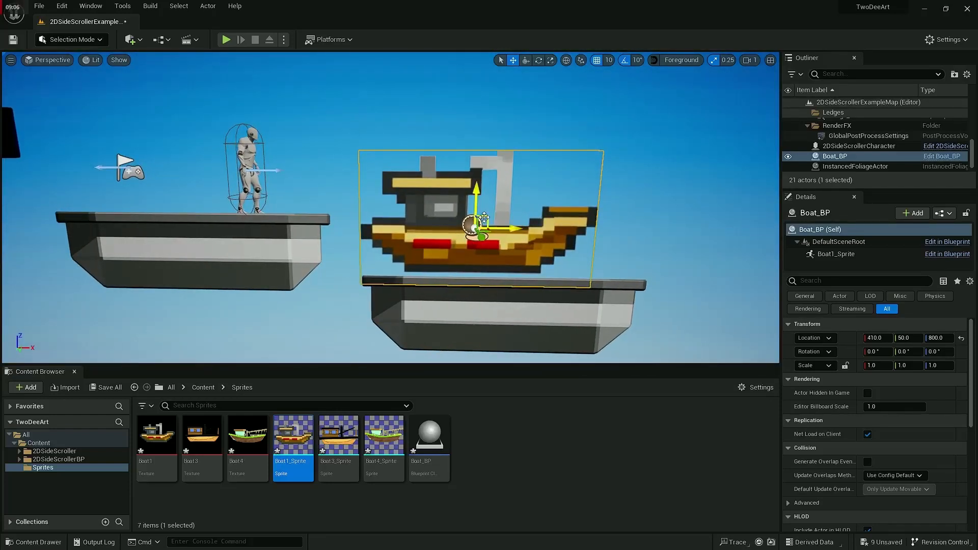
{"action": "left_click_drag", "start_coordinate": [483, 222], "coordinate": [493, 229]}
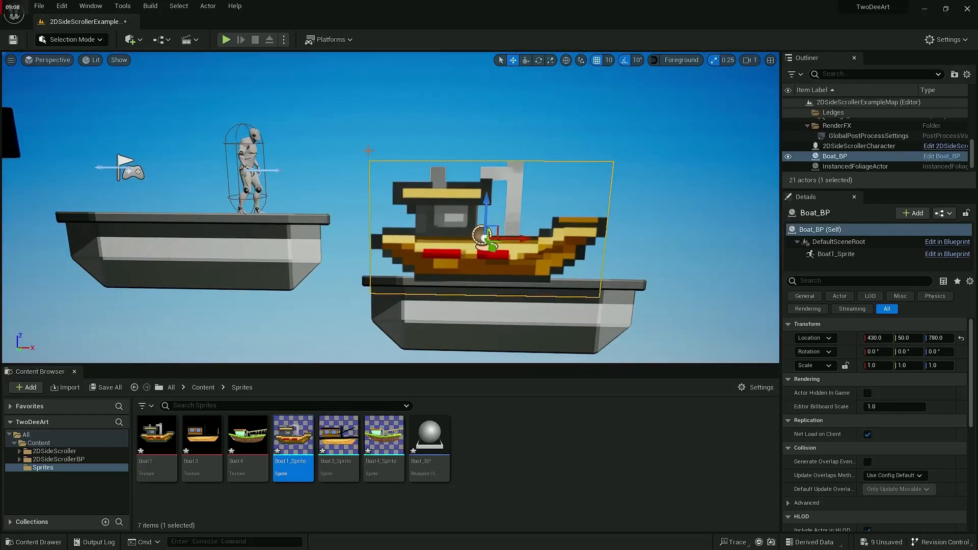
{"action": "key", "text": "d"}
{"action": "right_click_drag", "start_coordinate": [581, 309], "coordinate": [519, 321]}
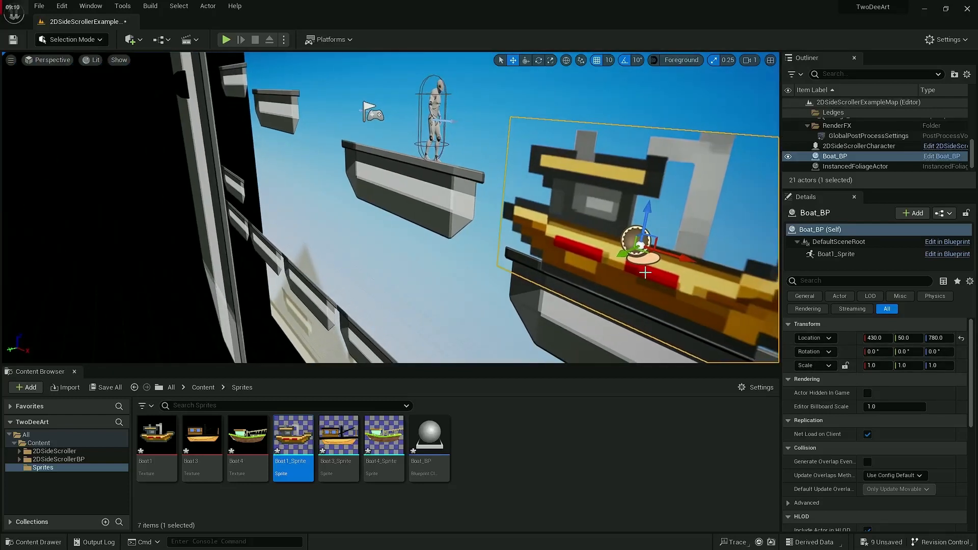
{"action": "left_click_drag", "start_coordinate": [624, 257], "coordinate": [632, 257]}
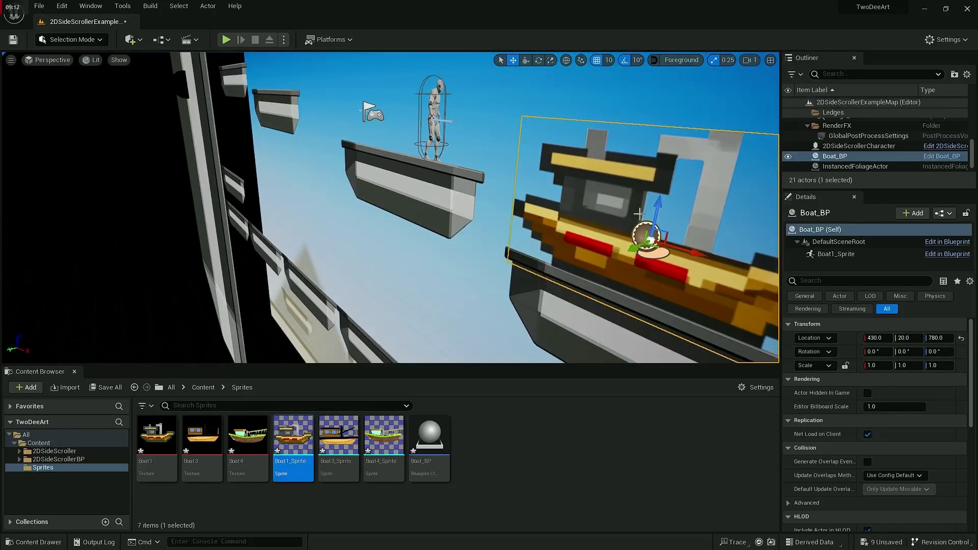
{"action": "left_click_drag", "start_coordinate": [653, 211], "coordinate": [660, 215]}
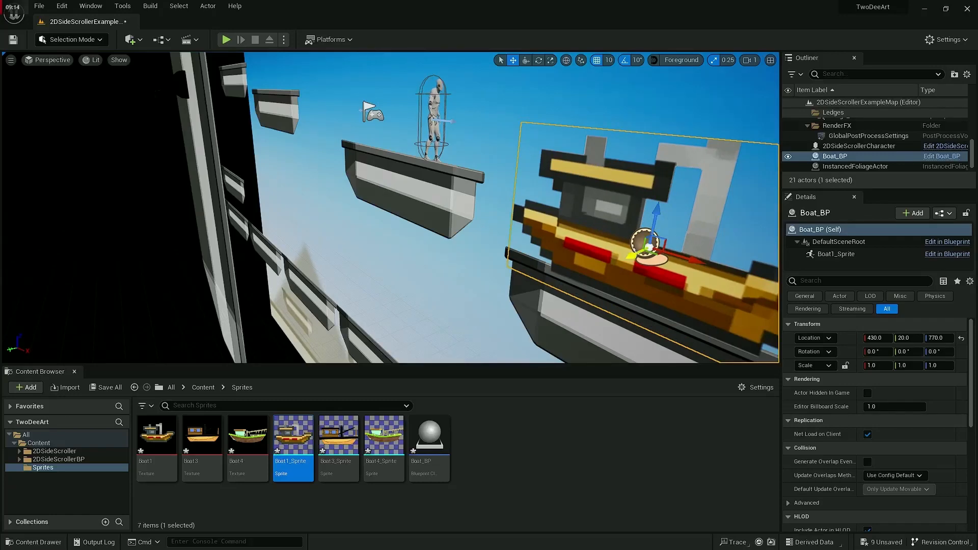
{"action": "left_click_drag", "start_coordinate": [631, 253], "coordinate": [639, 252]}
{"action": "left_click_drag", "start_coordinate": [669, 211], "coordinate": [655, 230]}
{"action": "left_click_drag", "start_coordinate": [638, 265], "coordinate": [642, 269]}
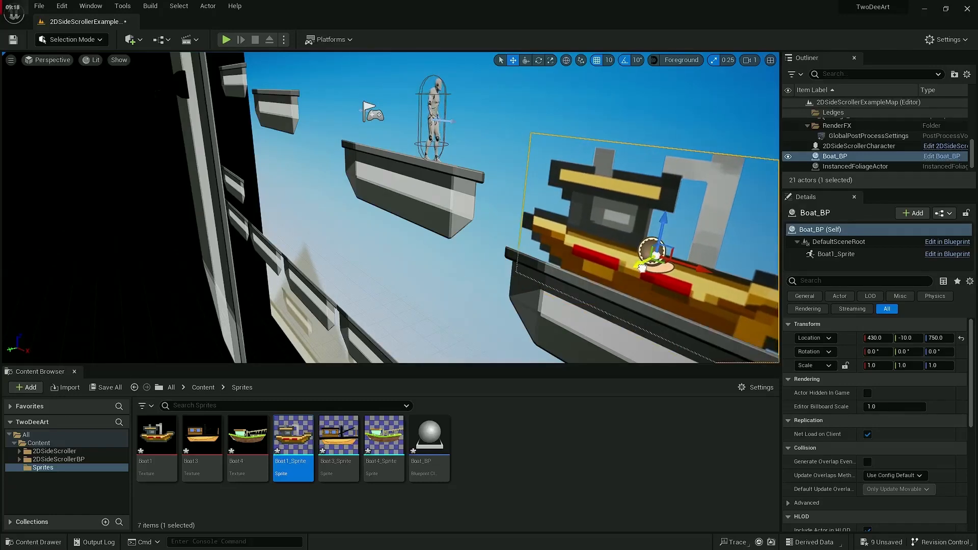
{"action": "mouse_move", "coordinate": [544, 266]}
{"action": "right_mouse_down"}
{"action": "mouse_move", "coordinate": [601, 260]}
{"action": "mouse_move", "coordinate": [544, 266]}
{"action": "right_mouse_up"}
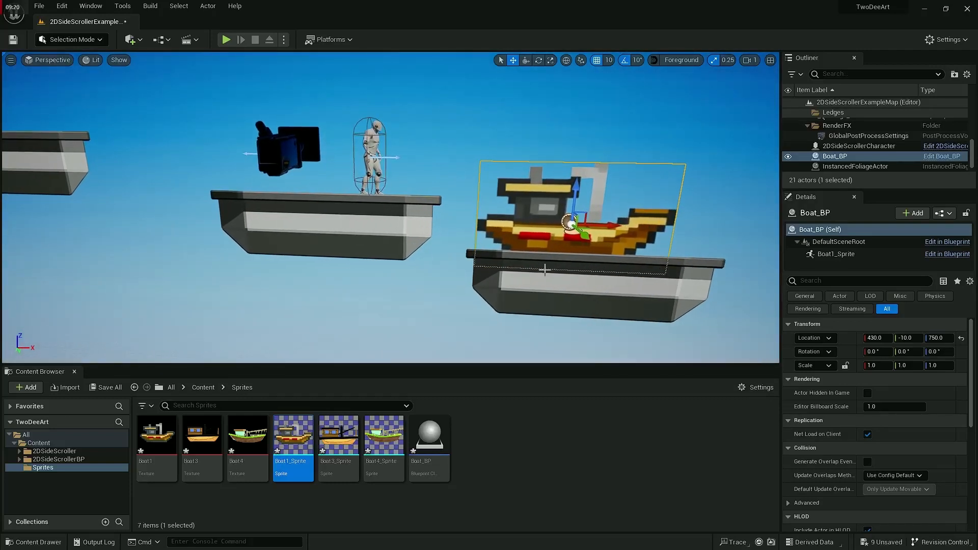
Step: Play-test the level with the Boat3 sprite showing, running and jumping the character past the boat, and end the session
{"action": "left_click", "coordinate": [226, 40]}
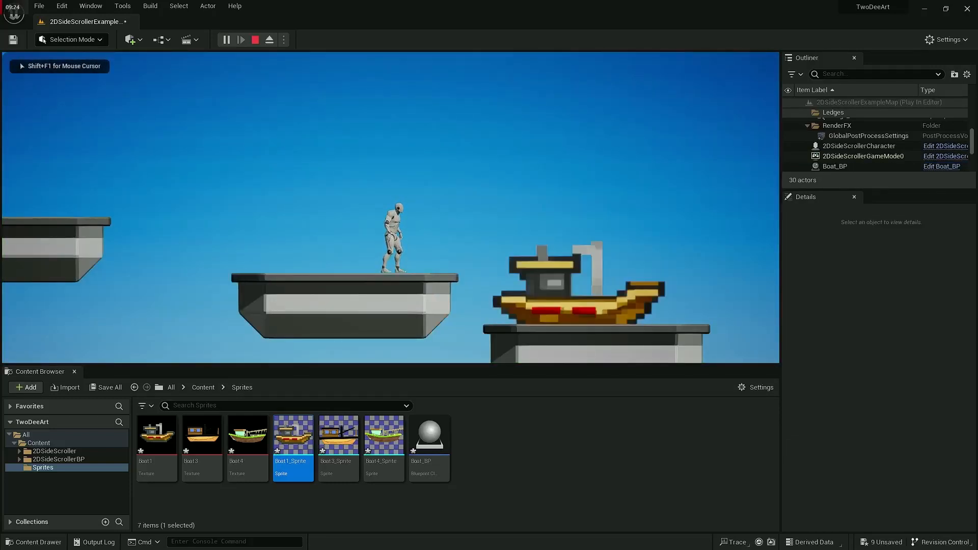
{"action": "key", "text": "d"}
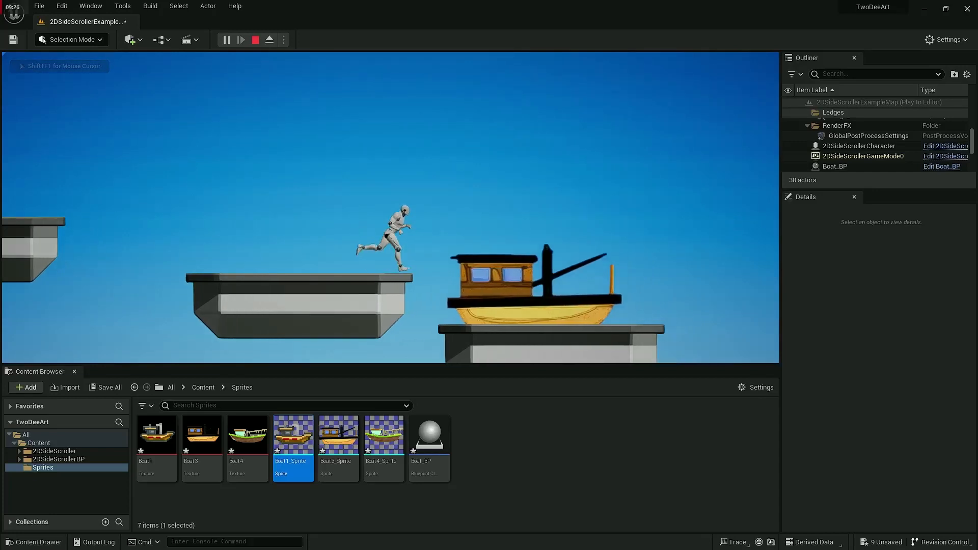
{"action": "key", "text": "space"}
{"action": "key", "text": "d"}
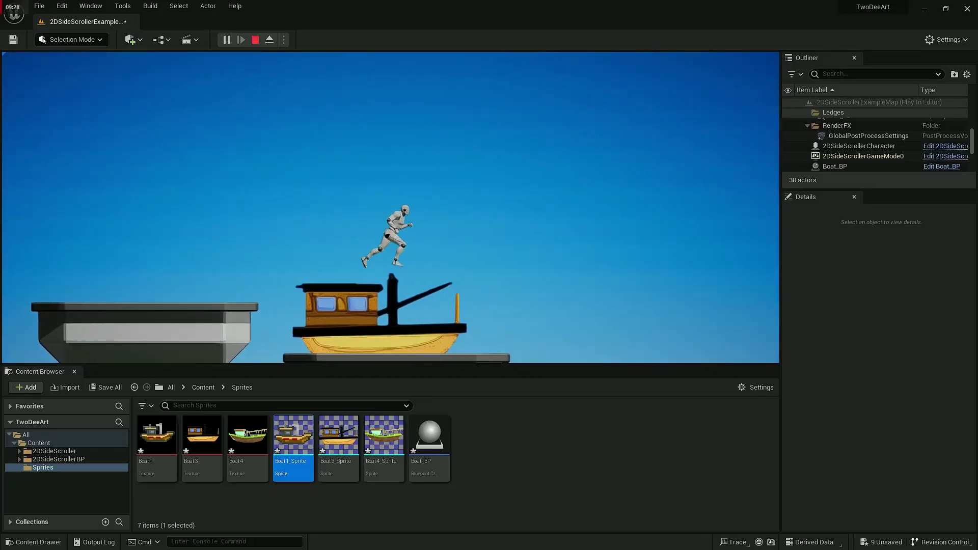
{"action": "key", "text": "a"}
{"action": "key", "text": "d"}
{"action": "key", "text": "a"}
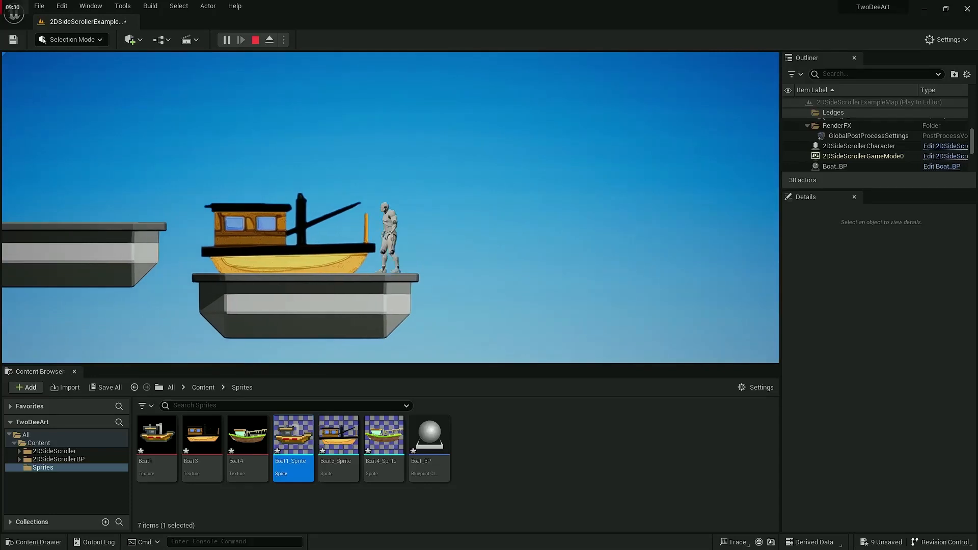
{"action": "key", "text": "d"}
{"action": "key", "text": "Escape"}
{"action": "key", "text": "f"}
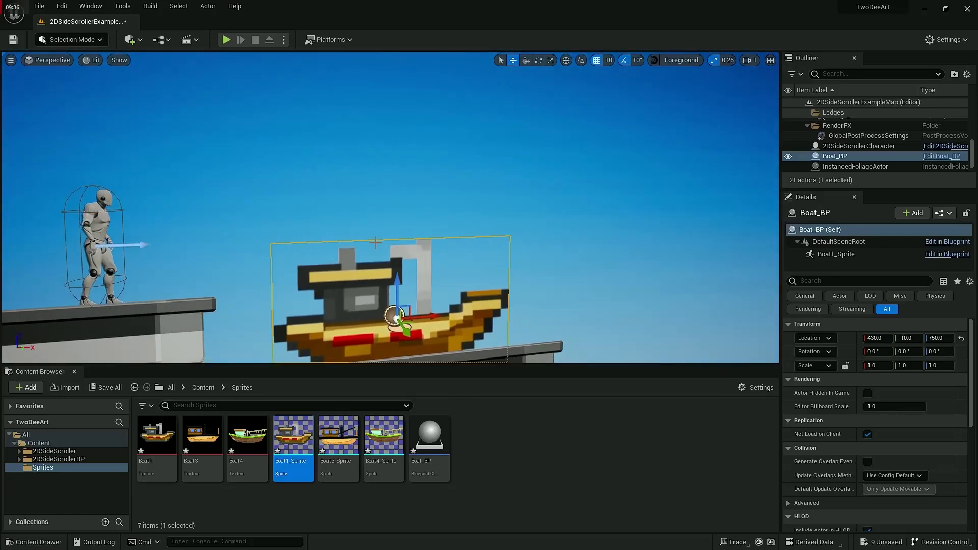
Step: Import the cloud2, Cloud3 and Cloud0 images from the Downloads folder into the project's Sprites folder
{"action": "left_click", "coordinate": [507, 451]}
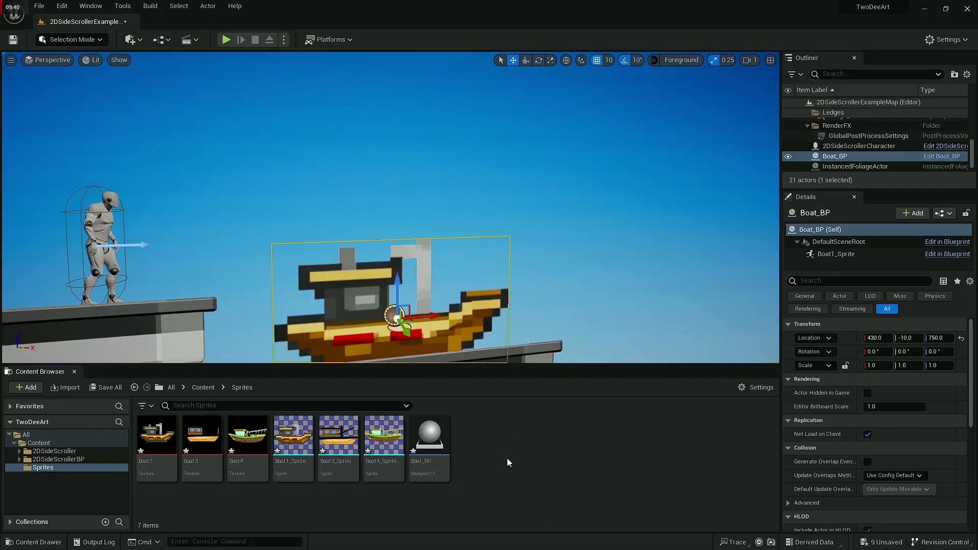
{"action": "right_click", "coordinate": [515, 457]}
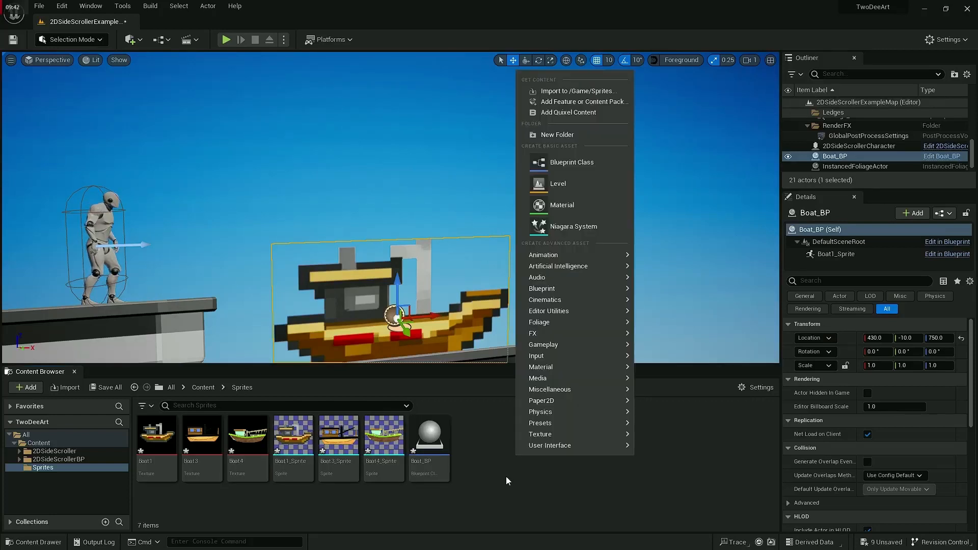
{"action": "key", "text": "super+Tab"}
{"action": "key", "text": "Right"}
{"action": "key", "text": "Right"}
{"action": "key", "text": "Return"}
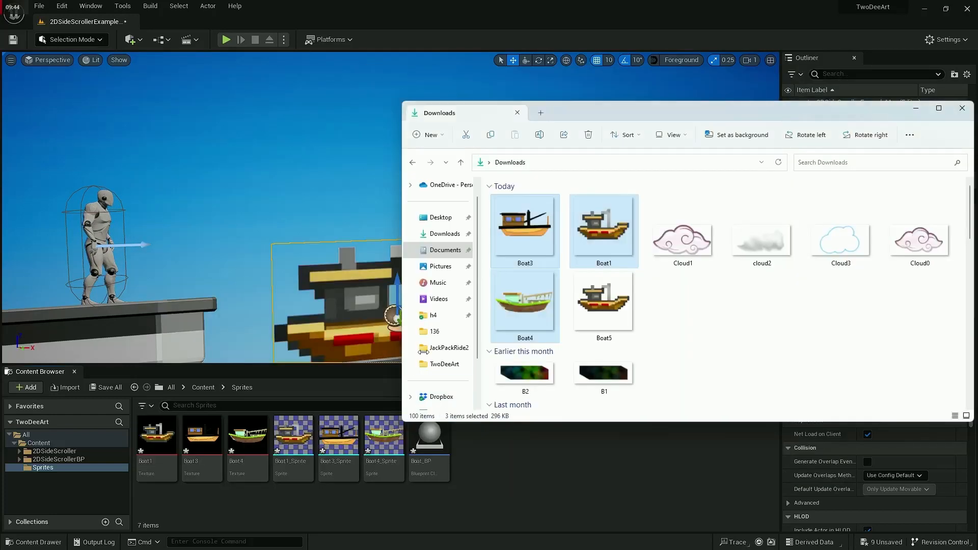
{"action": "left_click", "coordinate": [678, 241]}
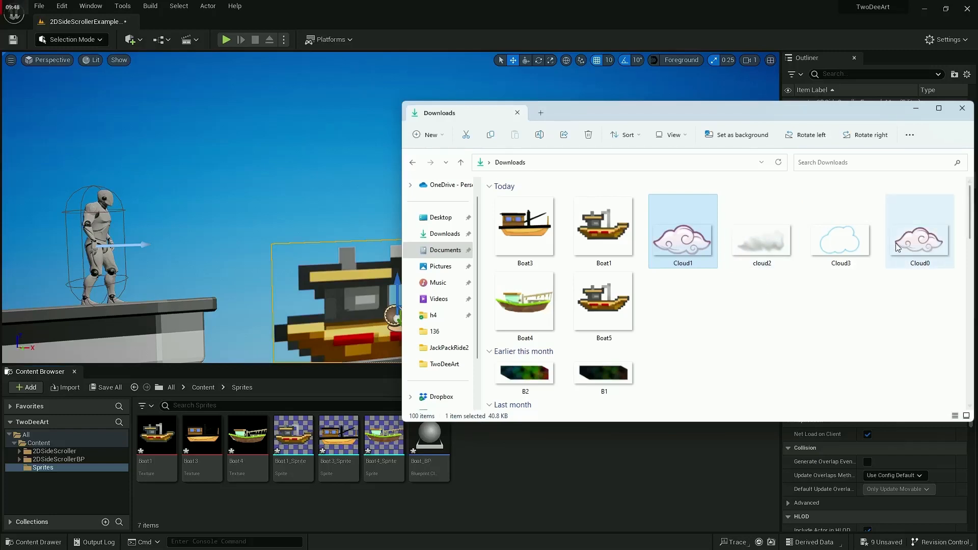
{"action": "left_click", "coordinate": [916, 240]}
{"action": "left_click", "coordinate": [820, 245], "text": "ctrl"}
{"action": "left_click_drag", "start_coordinate": [760, 241], "coordinate": [601, 474]}
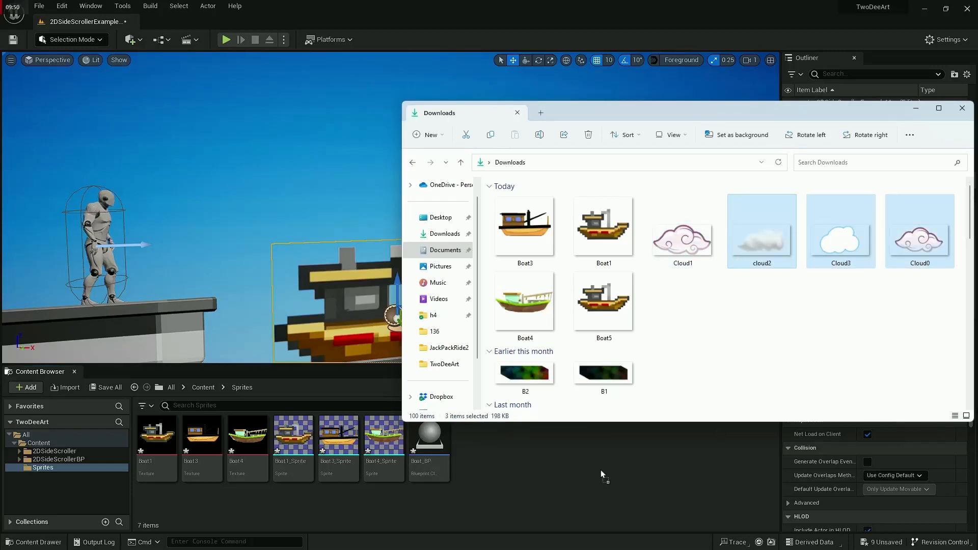
{"action": "left_click", "coordinate": [567, 497]}
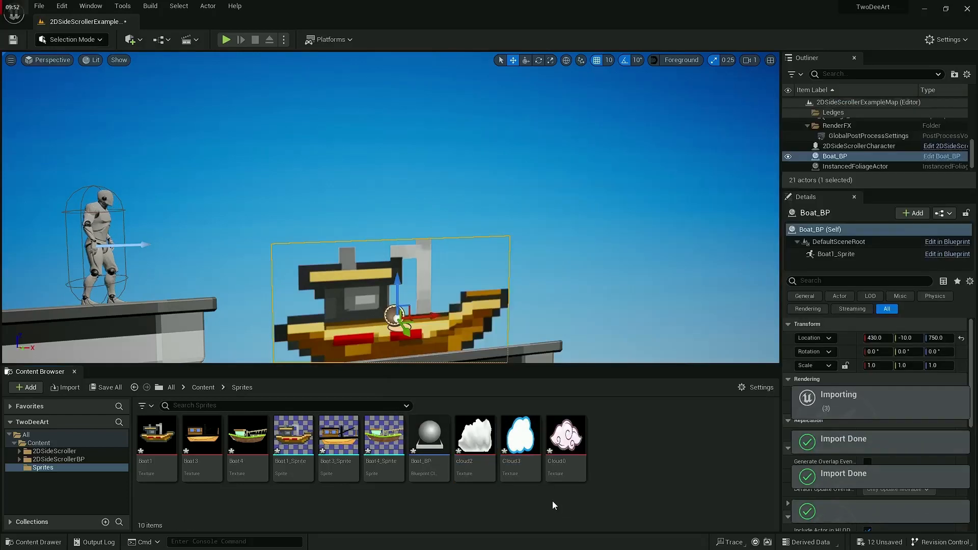
Step: Create sprites from the cloud2, Cloud3 and Cloud0 textures
{"action": "left_click", "coordinate": [482, 453]}
{"action": "left_click", "coordinate": [552, 453], "text": "shift"}
{"action": "right_click", "coordinate": [552, 453]}
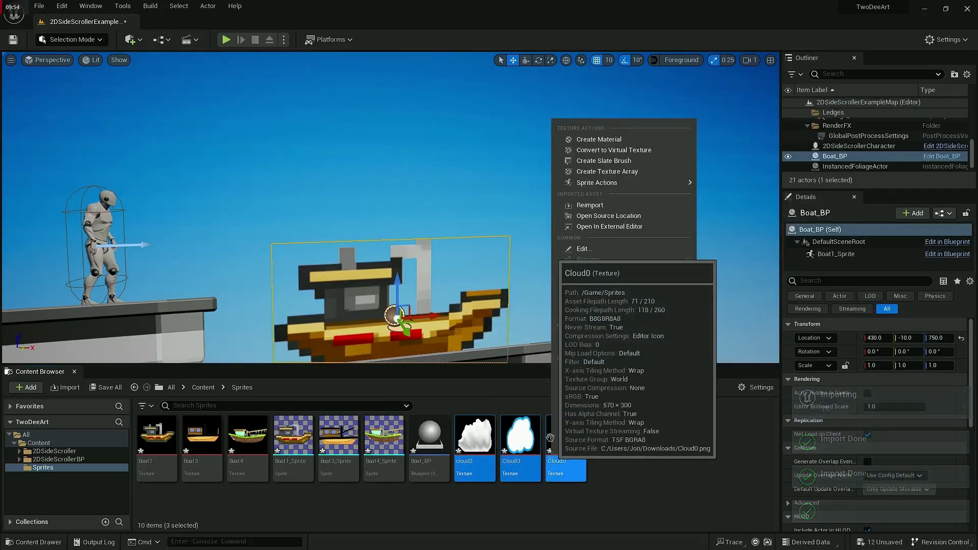
{"action": "mouse_move", "coordinate": [674, 187]}
{"action": "left_click", "coordinate": [728, 188]}
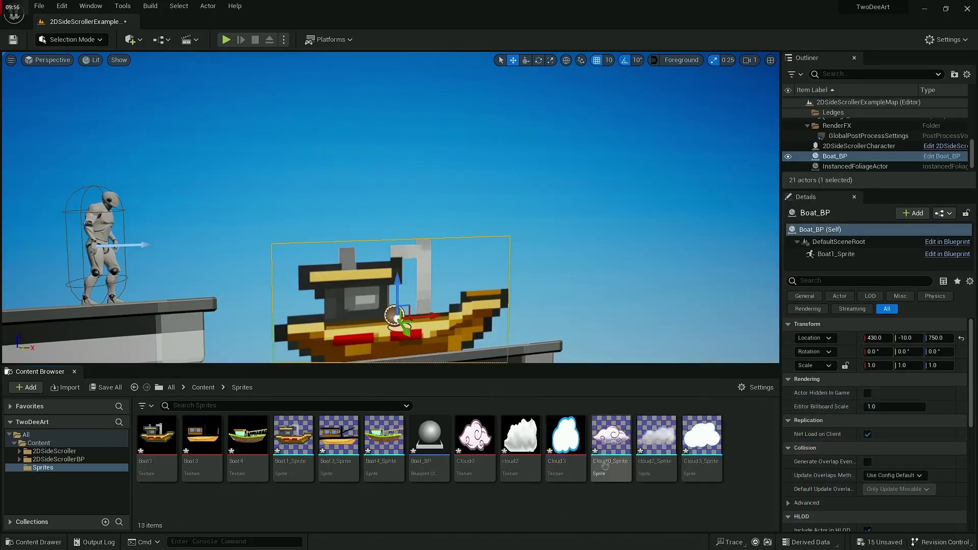
{"action": "right_click", "coordinate": [585, 501]}
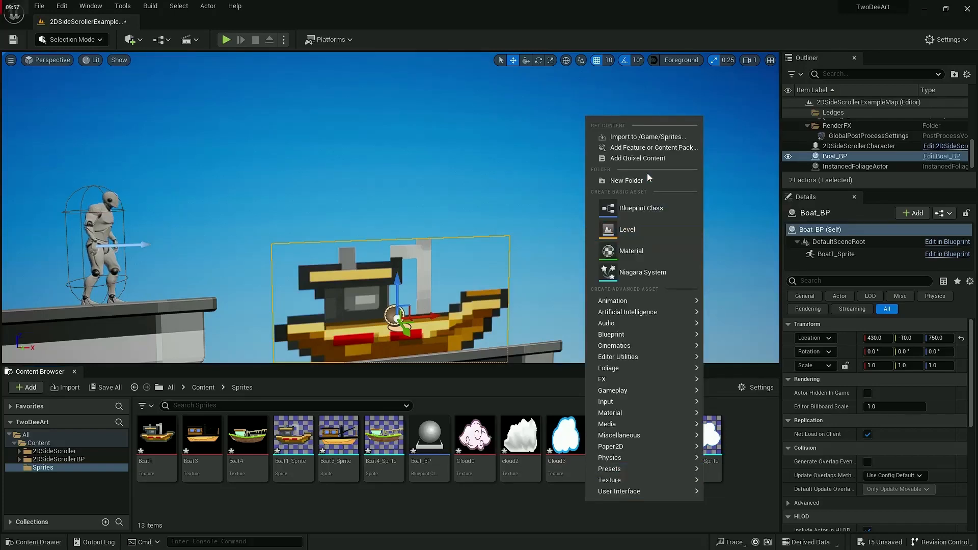
{"action": "left_click", "coordinate": [634, 139]}
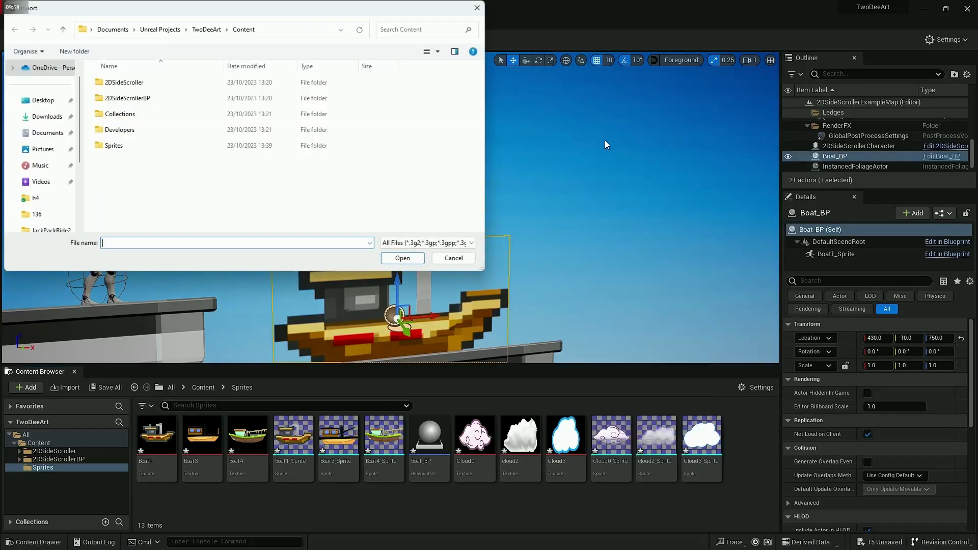
{"action": "left_click", "coordinate": [477, 7]}
{"action": "right_click", "coordinate": [448, 501]}
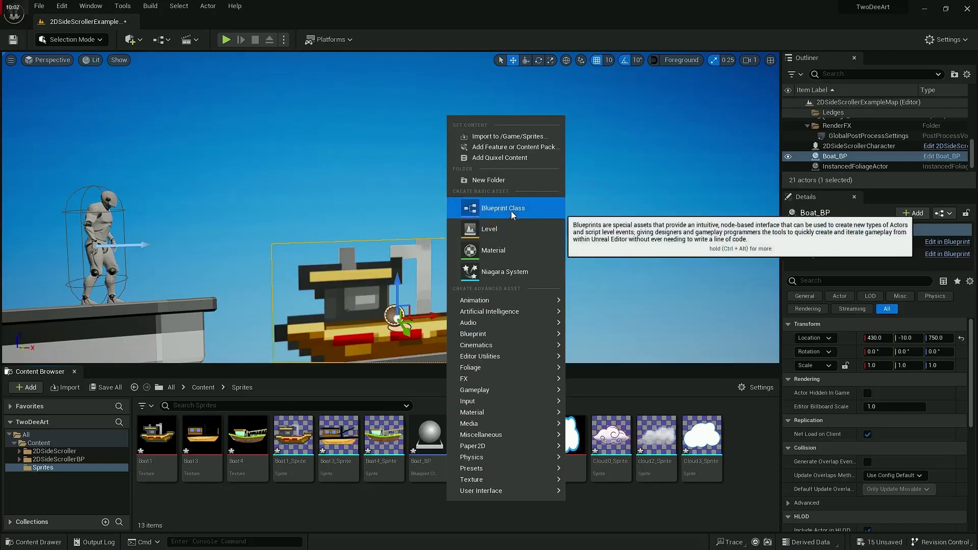
{"action": "left_click", "coordinate": [326, 516]}
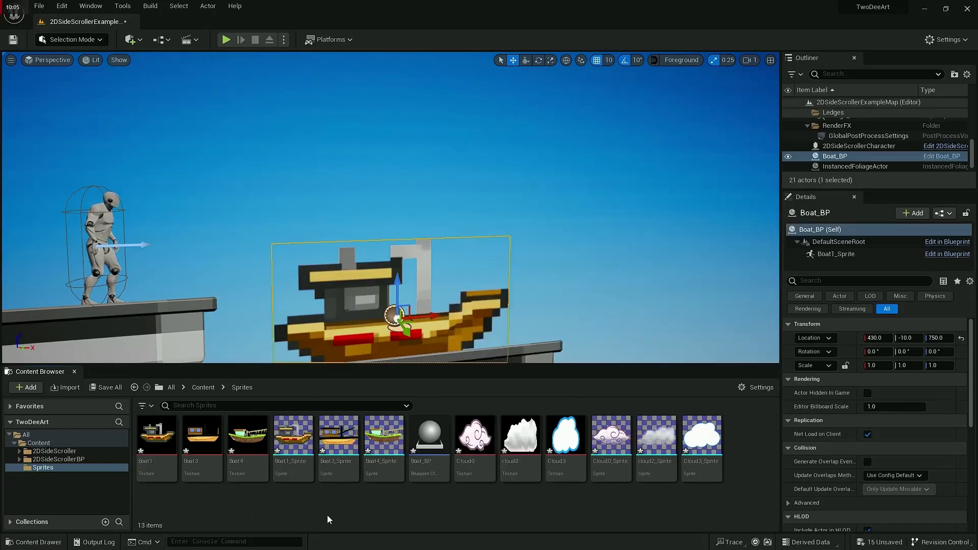
Step: Save all unsaved project changes and select the Boat_BP Blueprint in the Sprites folder
{"action": "left_click", "coordinate": [39, 6]}
{"action": "left_click", "coordinate": [56, 97]}
{"action": "left_click", "coordinate": [429, 442]}
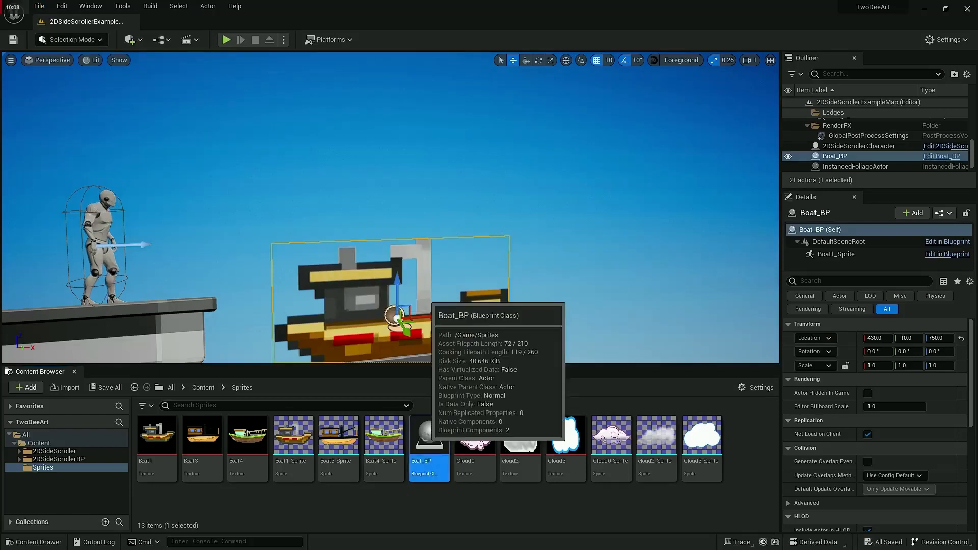
Step: Duplicate the Boat_BP Blueprint in the Sprites folder and name the copy Cloud-BP
{"action": "right_click", "coordinate": [428, 439]}
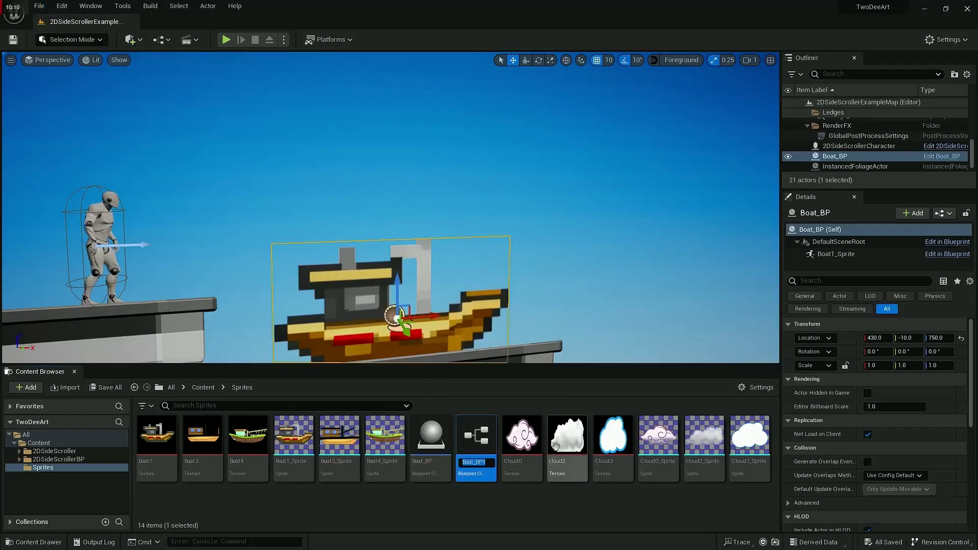
{"action": "type", "text": "Cloud-BP"}
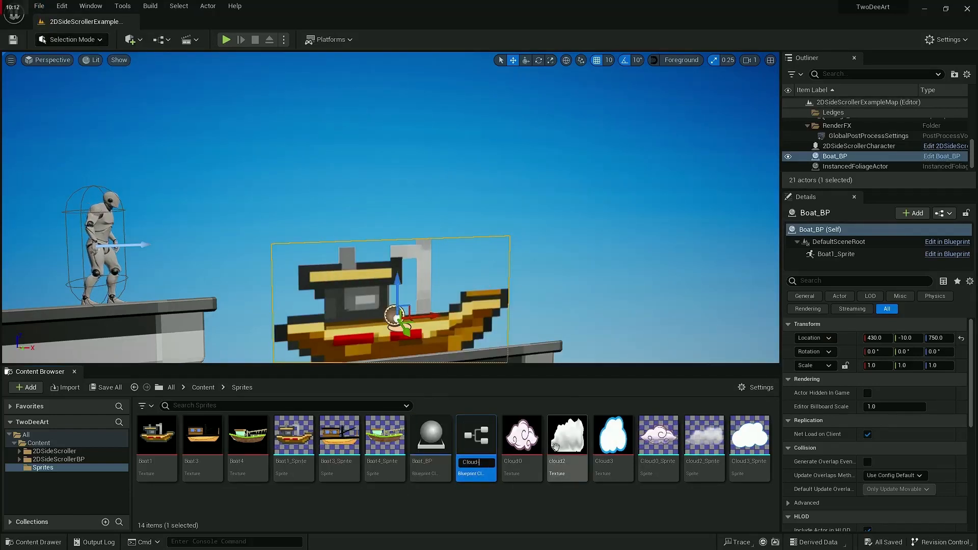
{"action": "key", "text": "Return"}
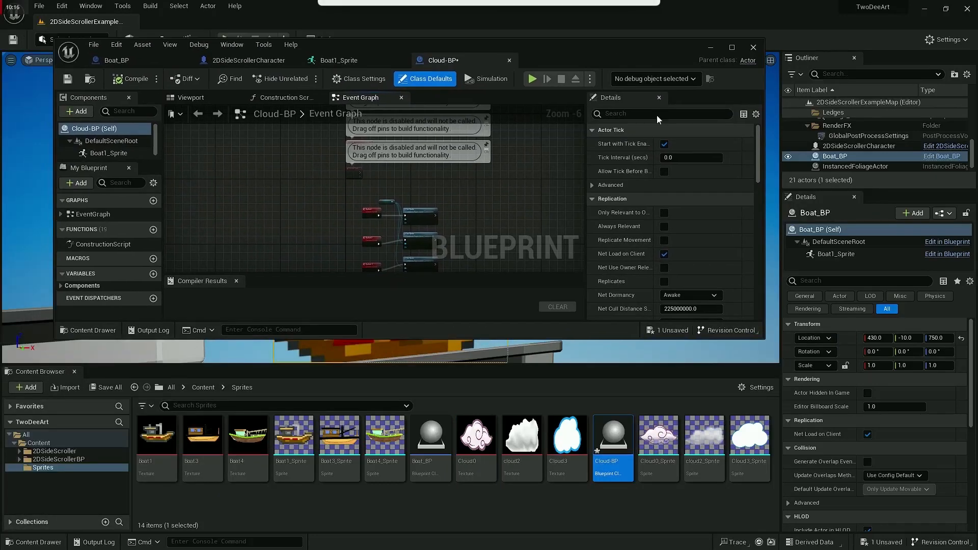
Step: In Cloud-BP's event graph, assign Cloud0_Sprite, cloud2_Sprite and Cloud3_Sprite to the Set Sprite nodes of Update 1, 2 and 3 respectively
{"action": "scroll", "coordinate": [414, 282], "scroll_direction": "up", "scroll_amount": 6}
{"action": "right_click_drag", "start_coordinate": [387, 229], "coordinate": [395, 273]}
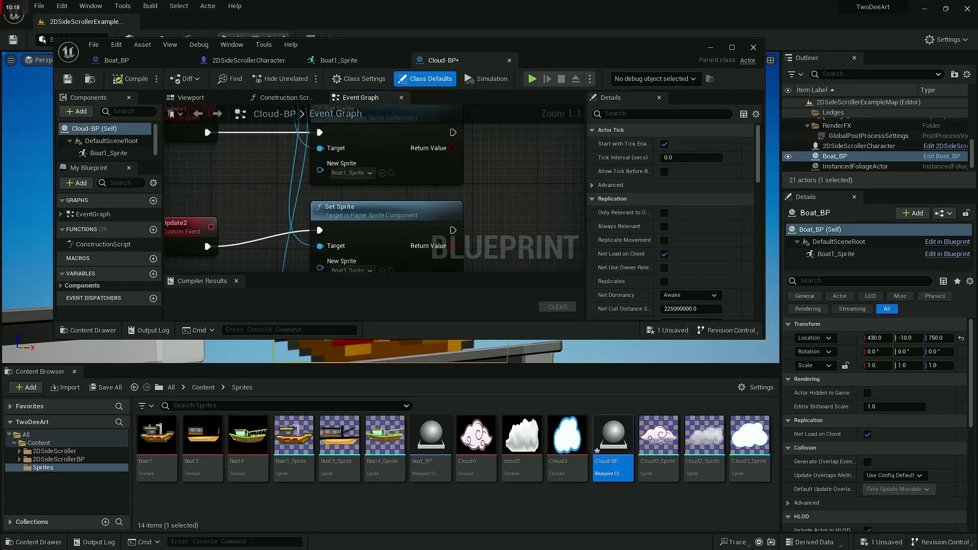
{"action": "left_click_drag", "start_coordinate": [658, 435], "coordinate": [354, 173]}
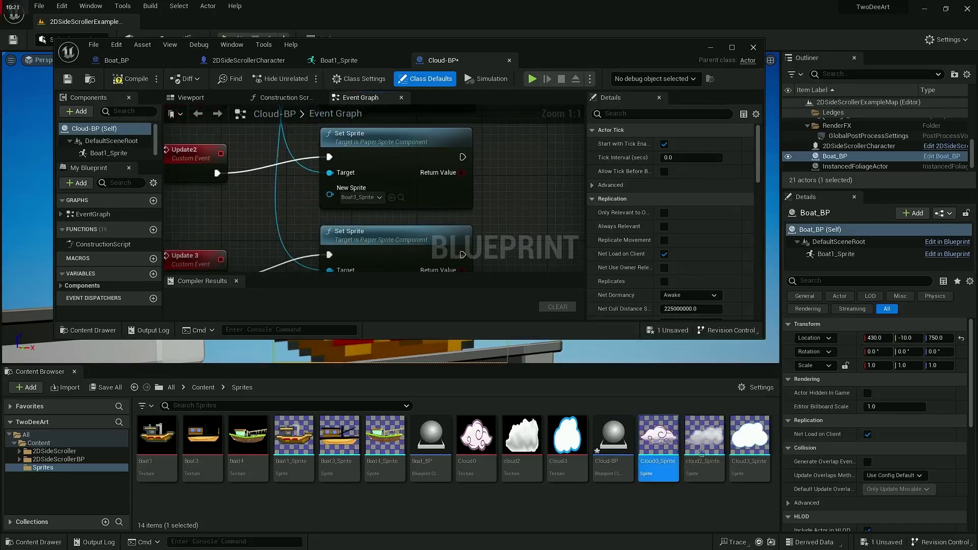
{"action": "left_click_drag", "start_coordinate": [704, 438], "coordinate": [362, 195]}
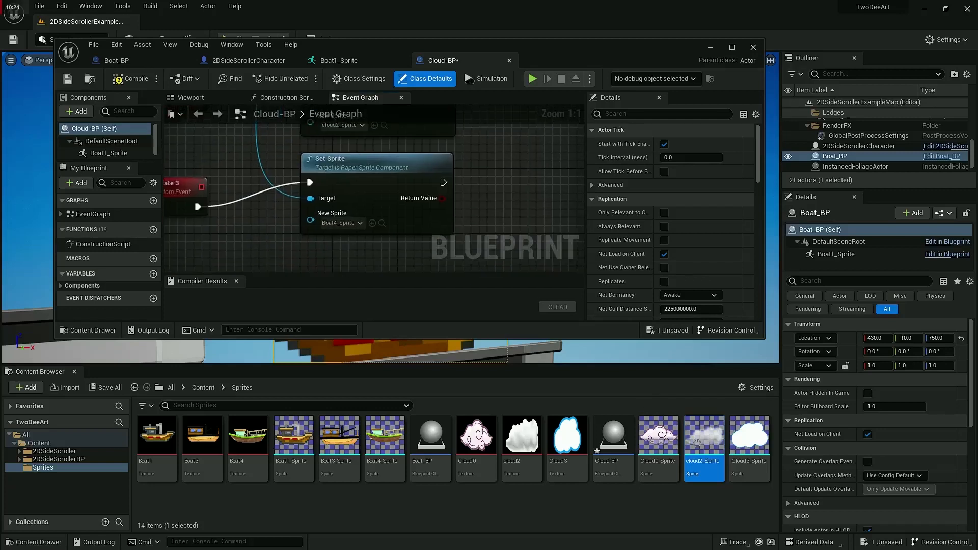
{"action": "left_click_drag", "start_coordinate": [749, 437], "coordinate": [351, 223]}
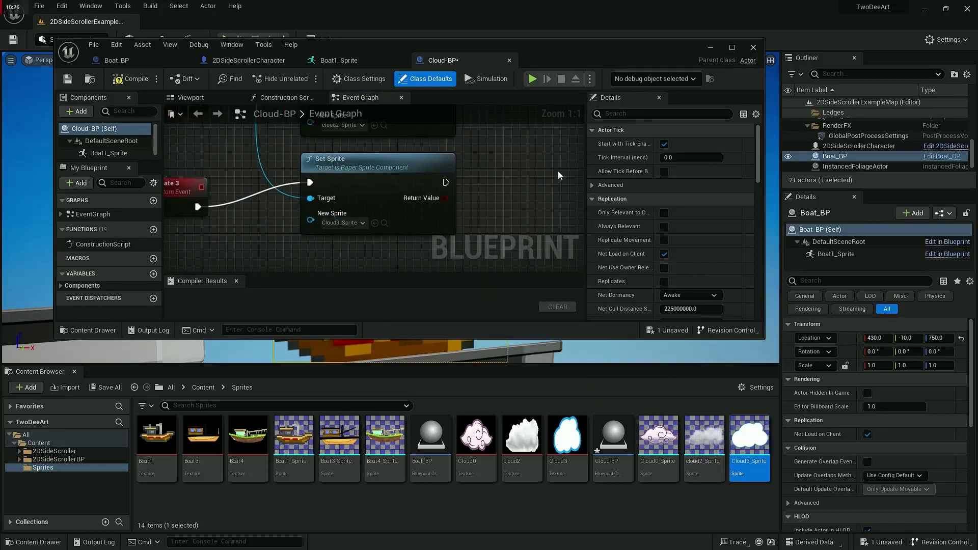
Step: Set the source sprite of Cloud-BP's Boat1_Sprite component to Cloud0_Sprite and compile the Blueprint
{"action": "left_click", "coordinate": [190, 97]}
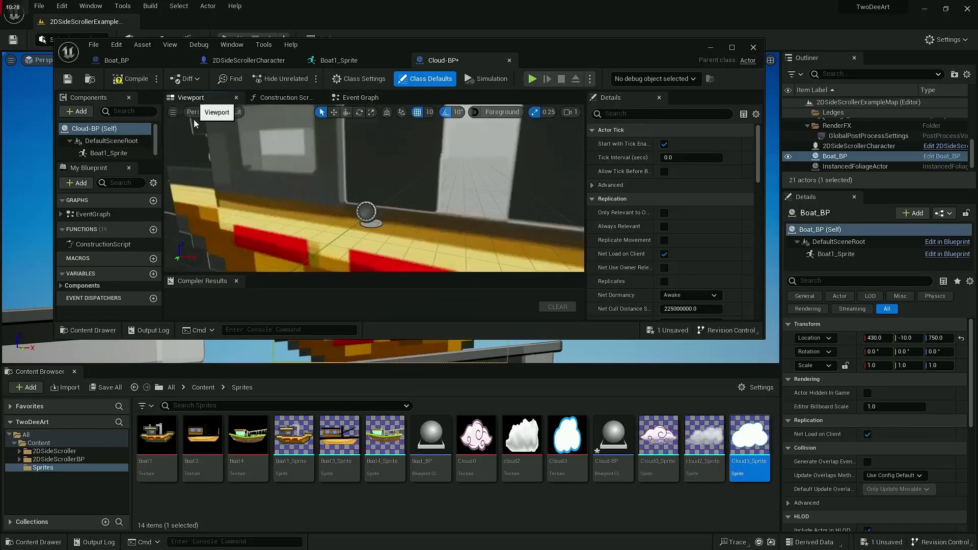
{"action": "left_click", "coordinate": [330, 211]}
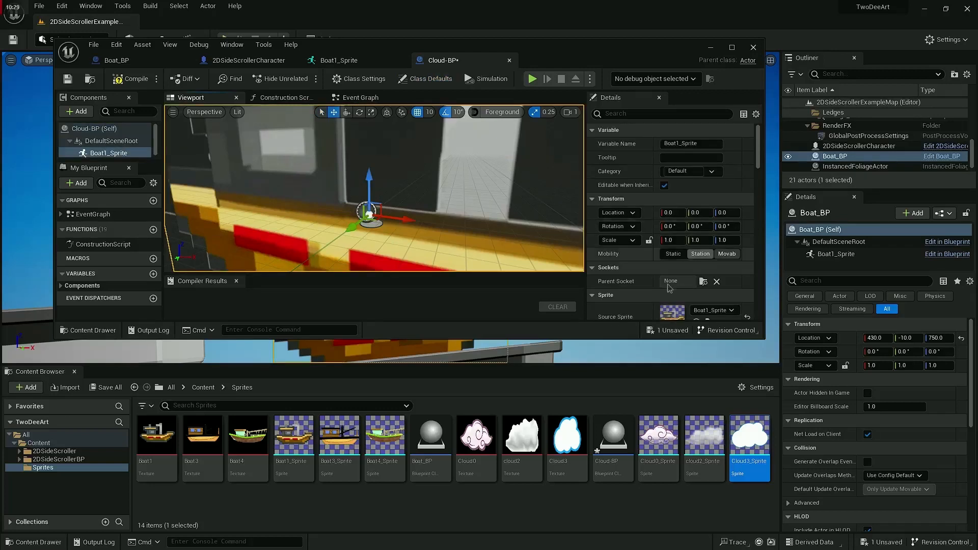
{"action": "scroll", "coordinate": [670, 224], "scroll_direction": "down", "scroll_amount": 3}
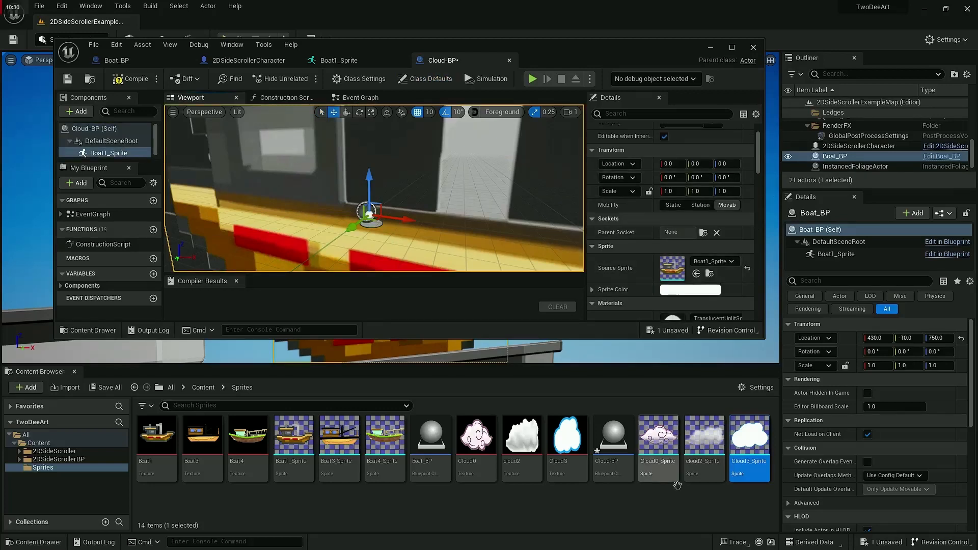
{"action": "left_click_drag", "start_coordinate": [677, 485], "coordinate": [671, 277]}
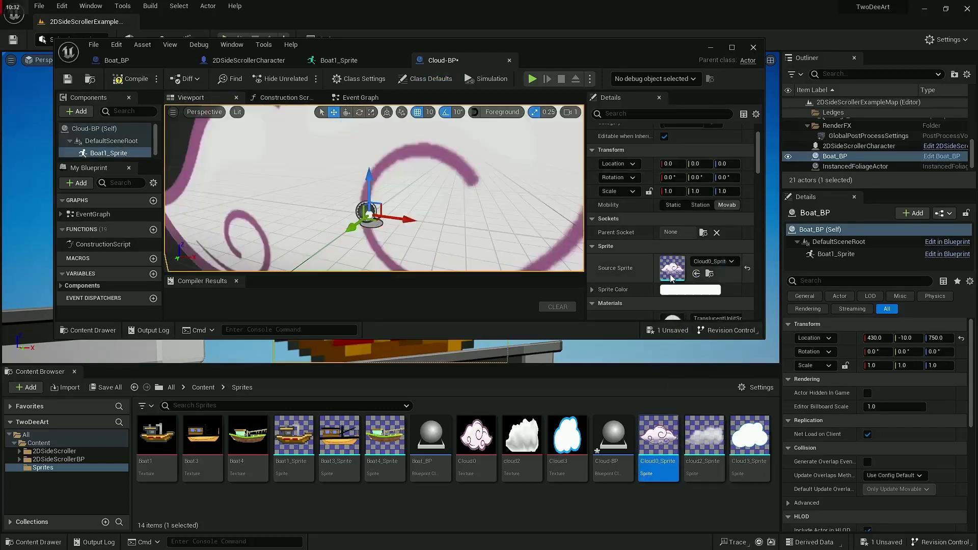
{"action": "left_click", "coordinate": [130, 82]}
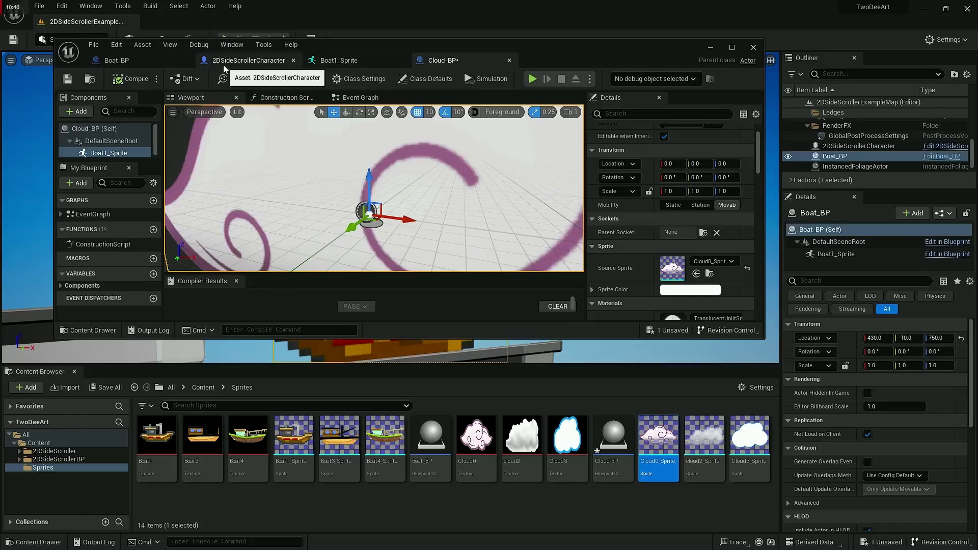
Step: In the 2DSideScrollerCharacter event graph, add a Get All Actors Of Class node following the Update 1 call in the 1-key row
{"action": "left_click", "coordinate": [248, 61]}
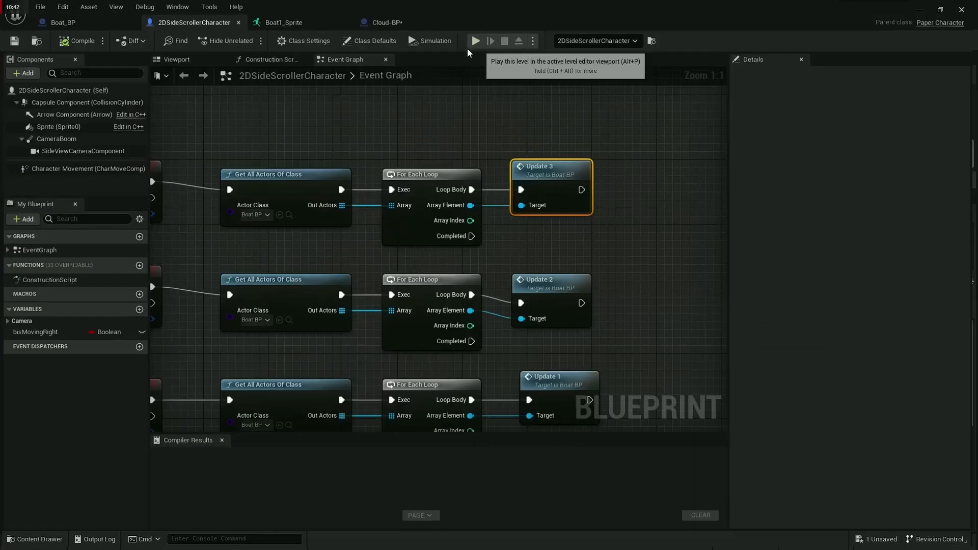
{"action": "scroll", "coordinate": [402, 236], "scroll_direction": "down", "scroll_amount": 2}
{"action": "right_click_drag", "start_coordinate": [389, 246], "coordinate": [389, 247]}
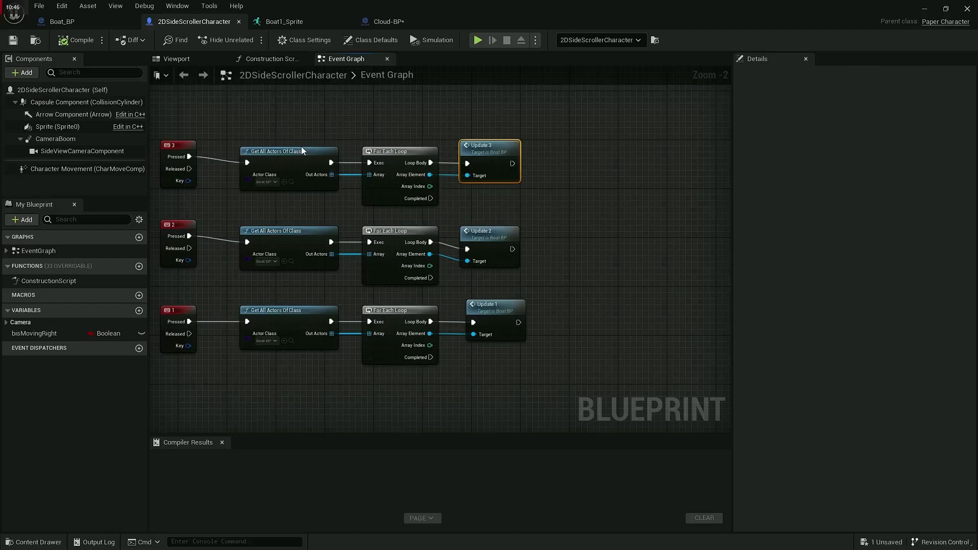
{"action": "right_click", "coordinate": [316, 211]}
{"action": "left_click", "coordinate": [550, 186]}
{"action": "right_click_drag", "start_coordinate": [554, 182], "coordinate": [667, 170]}
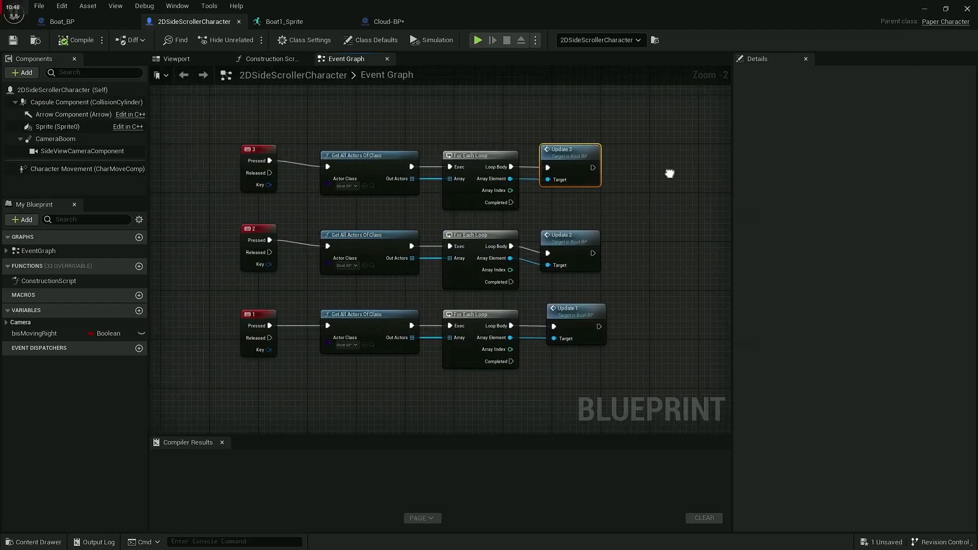
{"action": "right_click_drag", "start_coordinate": [617, 360], "coordinate": [533, 355]}
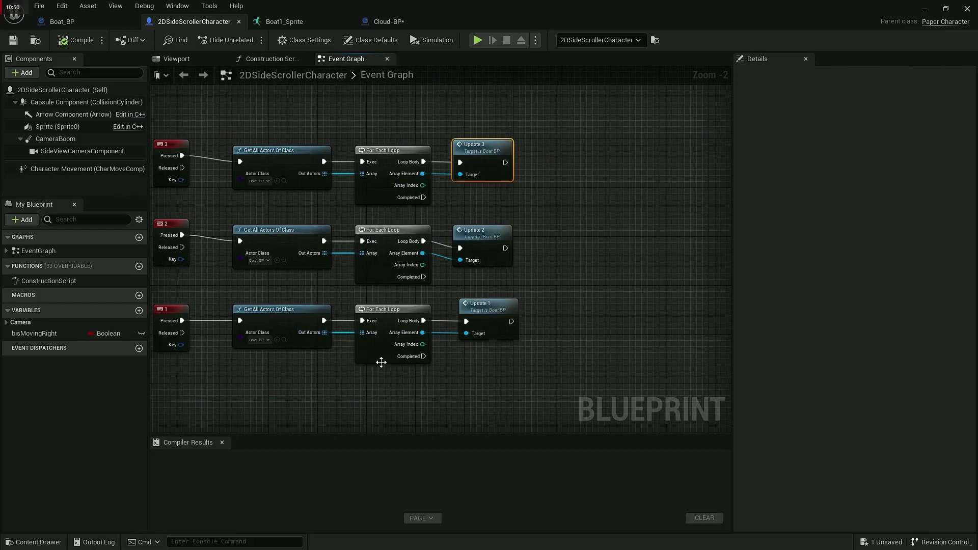
{"action": "left_click", "coordinate": [270, 383]}
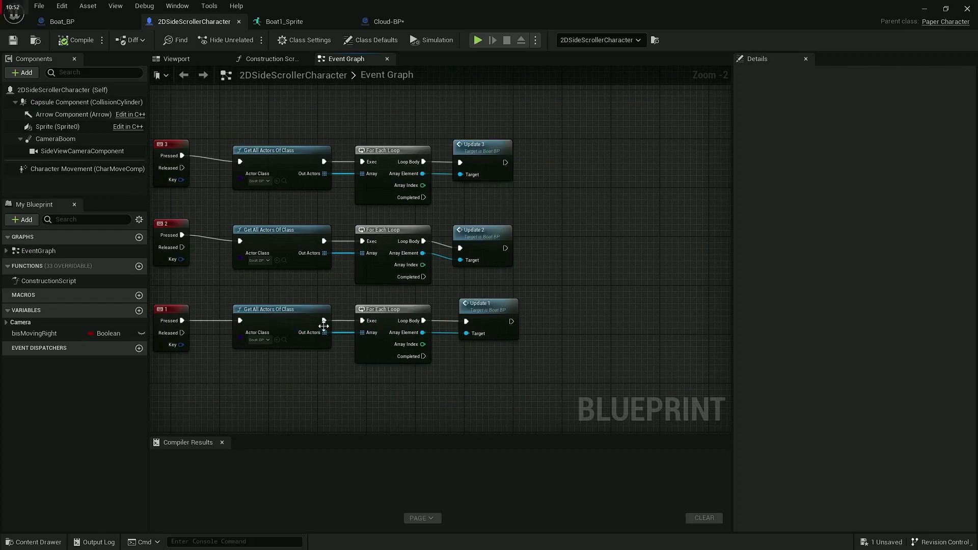
{"action": "left_click_drag", "start_coordinate": [515, 319], "coordinate": [593, 321]}
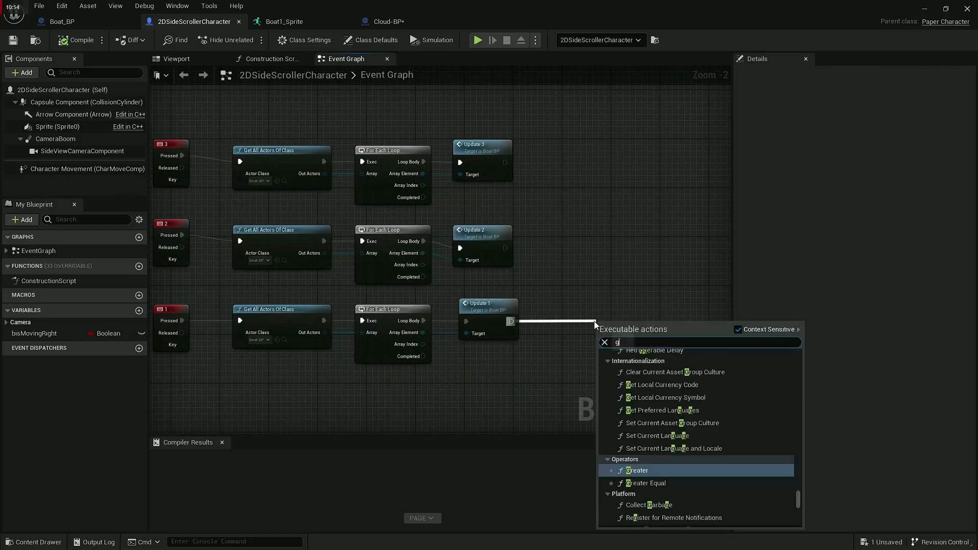
{"action": "type", "text": "get alla cto"}
{"action": "key", "text": "Return"}
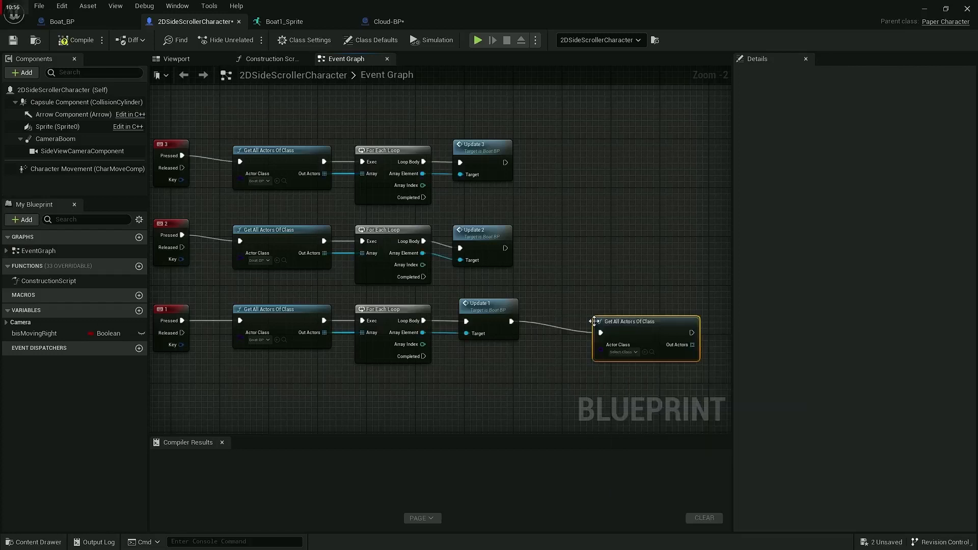
Step: Set the new Get All Actors Of Class node's actor class to Cloud-BP and move the node closer to Update 1
{"action": "left_click", "coordinate": [622, 352]}
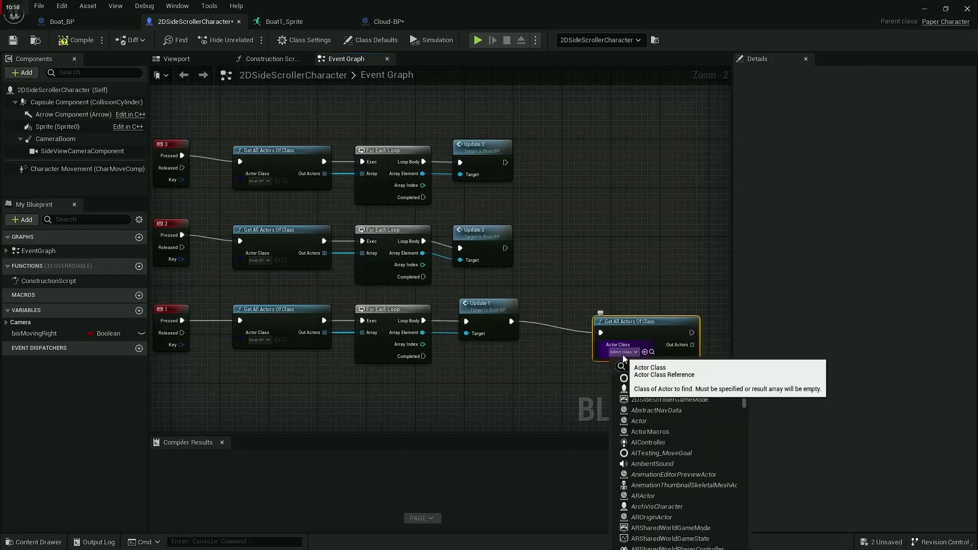
{"action": "type", "text": "cloud"}
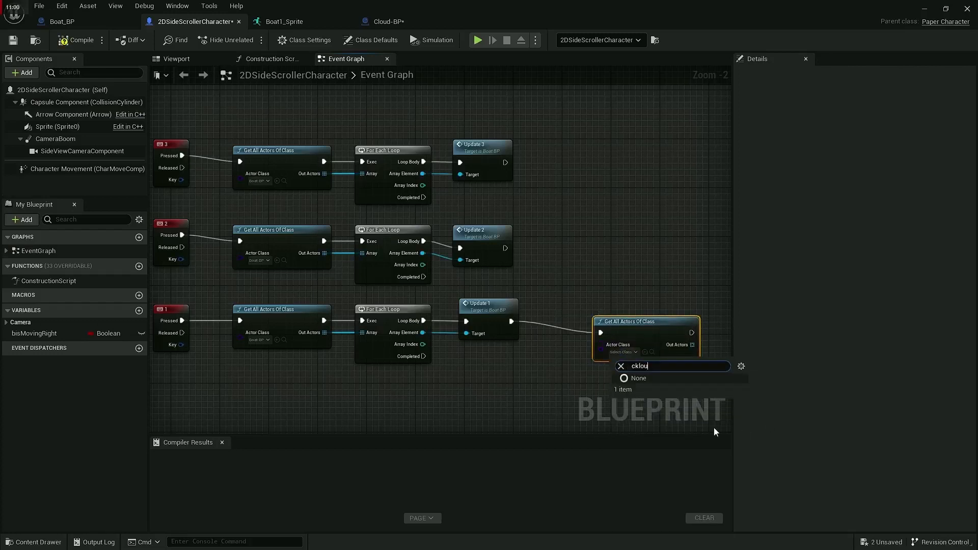
{"action": "key", "text": "BackSpace"}
{"action": "key", "text": "BackSpace"}
{"action": "key", "text": "BackSpace"}
{"action": "key", "text": "BackSpace"}
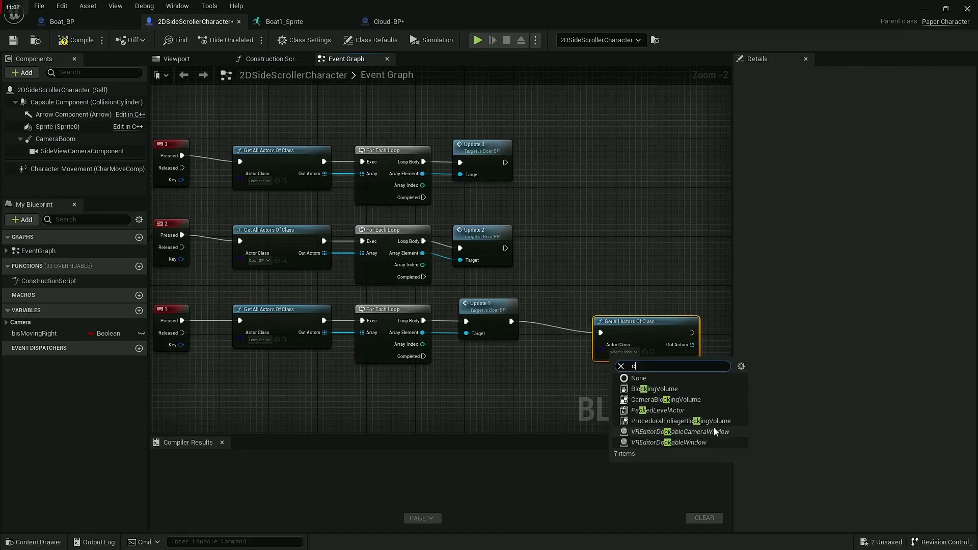
{"action": "type", "text": "lou"}
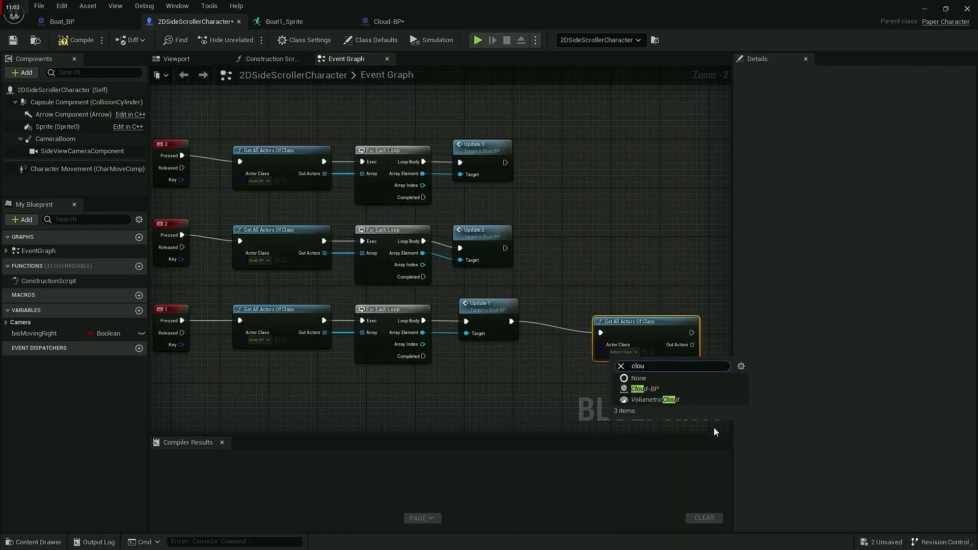
{"action": "left_click", "coordinate": [645, 388]}
{"action": "left_click_drag", "start_coordinate": [627, 318], "coordinate": [589, 318]}
{"action": "right_click_drag", "start_coordinate": [568, 365], "coordinate": [548, 370]}
Step: Add a For Each Loop over the Cloud-BP actors array and connect its execution input to the Get All Actors Of Class node
{"action": "left_click_drag", "start_coordinate": [629, 335], "coordinate": [665, 338]}
{"action": "type", "text": "for"}
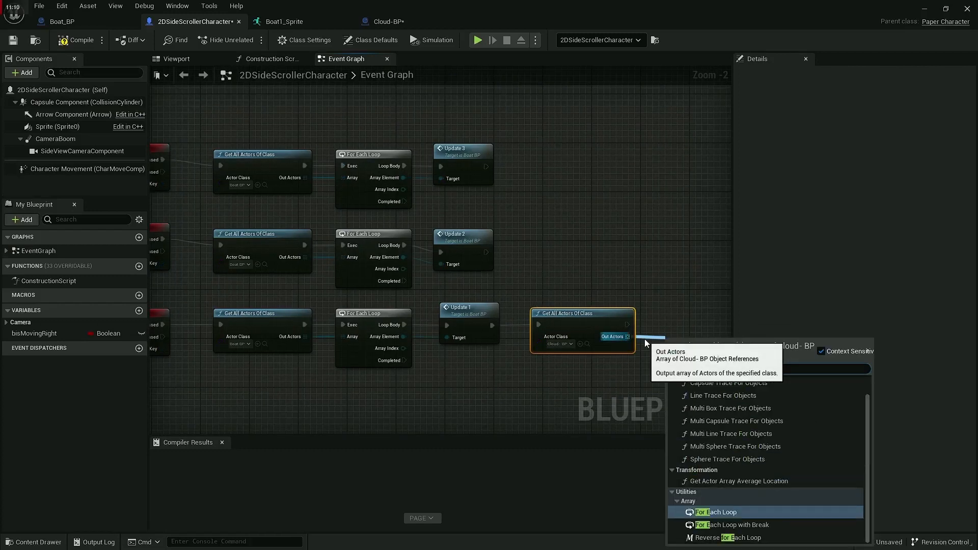
{"action": "key", "text": "Return"}
{"action": "left_click_drag", "start_coordinate": [686, 321], "coordinate": [685, 315]}
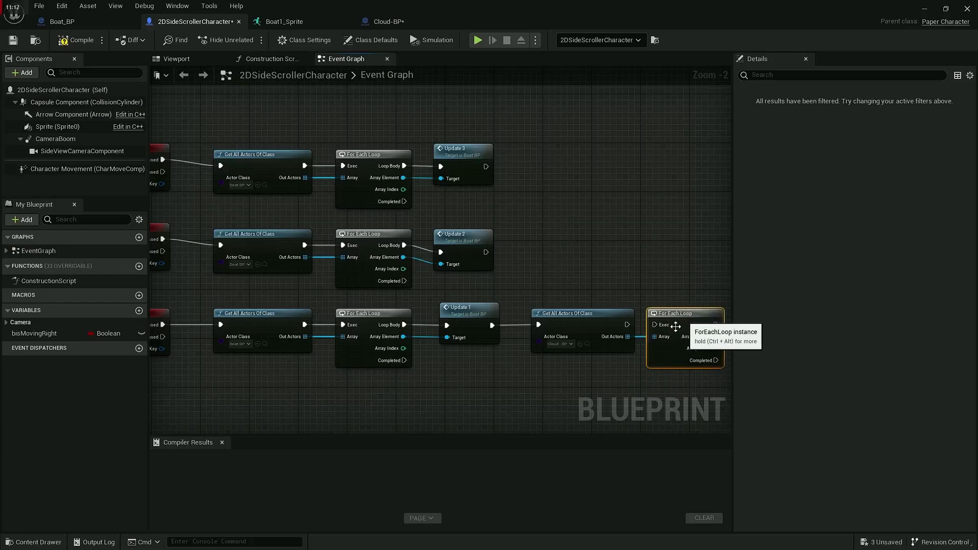
{"action": "left_click_drag", "start_coordinate": [627, 325], "coordinate": [660, 326]}
{"action": "right_click_drag", "start_coordinate": [632, 372], "coordinate": [558, 363]}
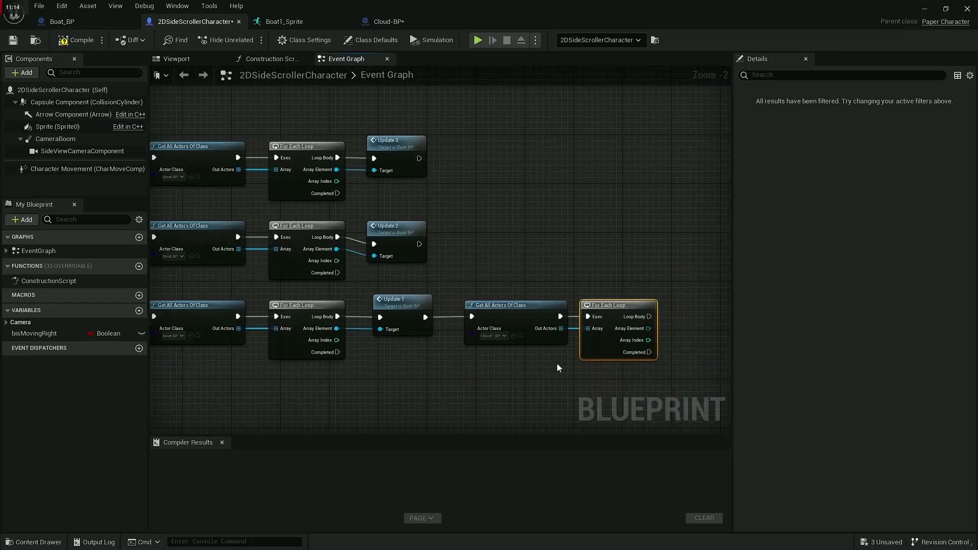
Step: Copy the Cloud-BP Get All Actors Of Class and For Each Loop pair into the 2- and 3-key rows and connect them after Update 2 and Update 3
{"action": "key", "text": "ctrl+c"}
{"action": "key", "text": "ctrl+v"}
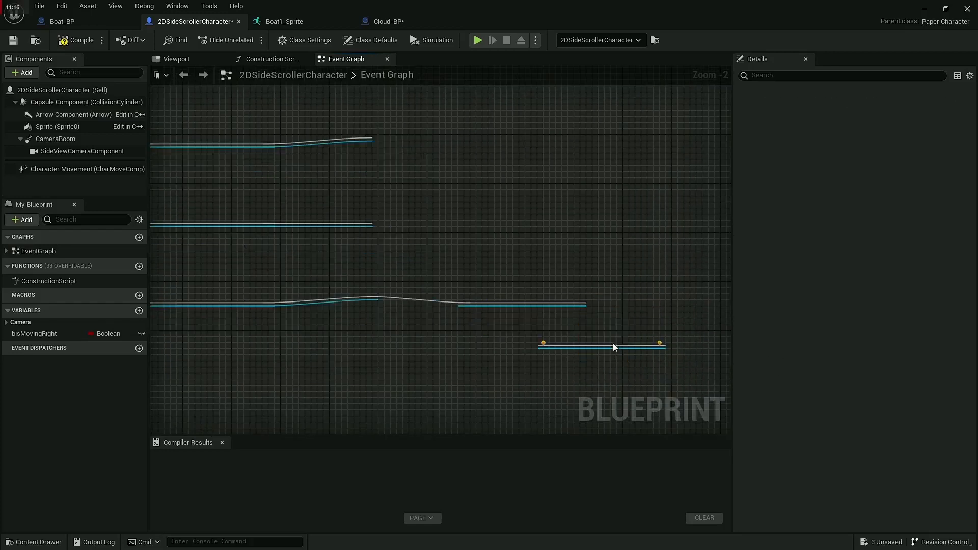
{"action": "left_click_drag", "start_coordinate": [698, 342], "coordinate": [635, 215]}
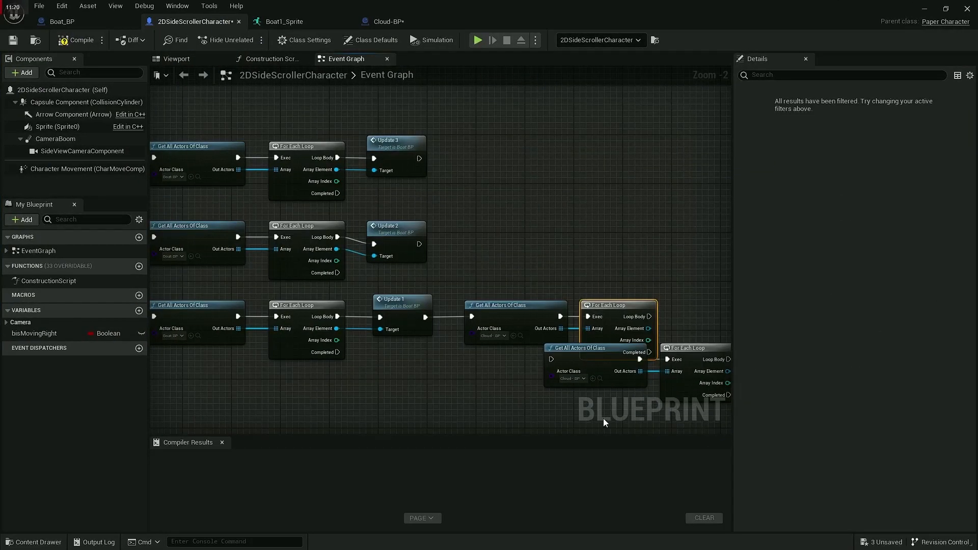
{"action": "left_click_drag", "start_coordinate": [602, 417], "coordinate": [600, 150]}
{"action": "left_click_drag", "start_coordinate": [413, 159], "coordinate": [425, 159]}
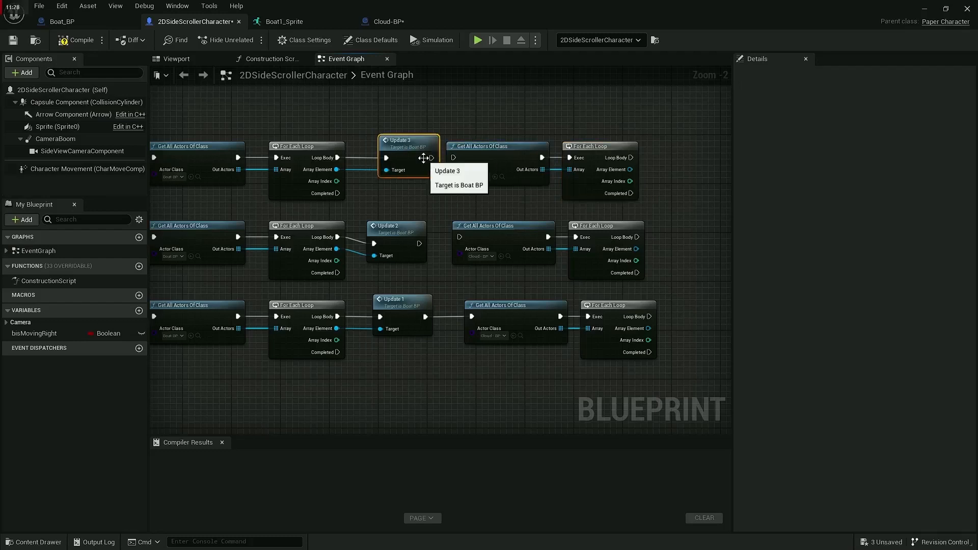
{"action": "left_click_drag", "start_coordinate": [457, 241], "coordinate": [419, 244]}
Step: Call Cloud-BP's Update 1 on the array element of the 1-key row's cloud loop and connect it to the loop body
{"action": "left_click_drag", "start_coordinate": [648, 329], "coordinate": [689, 318]}
{"action": "type", "text": "upda"}
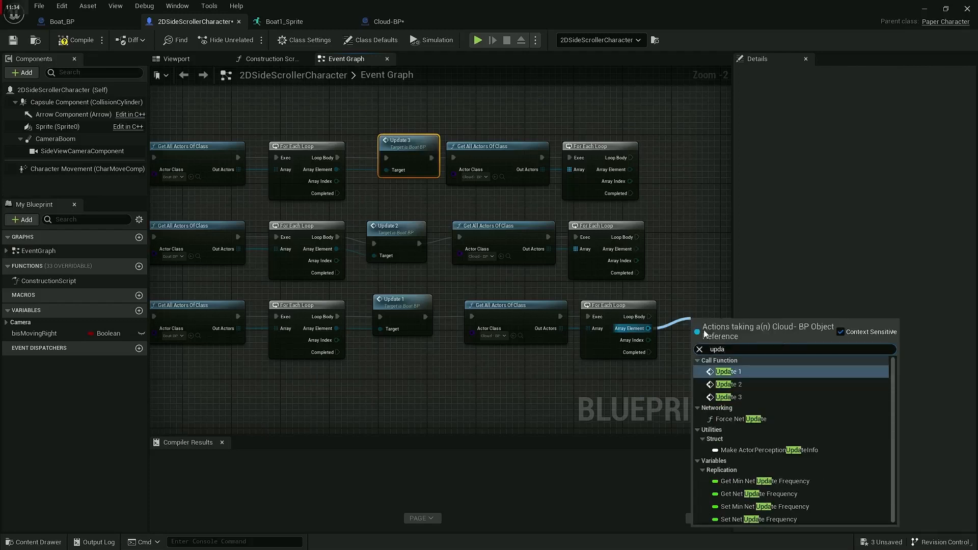
{"action": "left_click", "coordinate": [733, 372]}
{"action": "right_click_drag", "start_coordinate": [687, 305], "coordinate": [617, 373]}
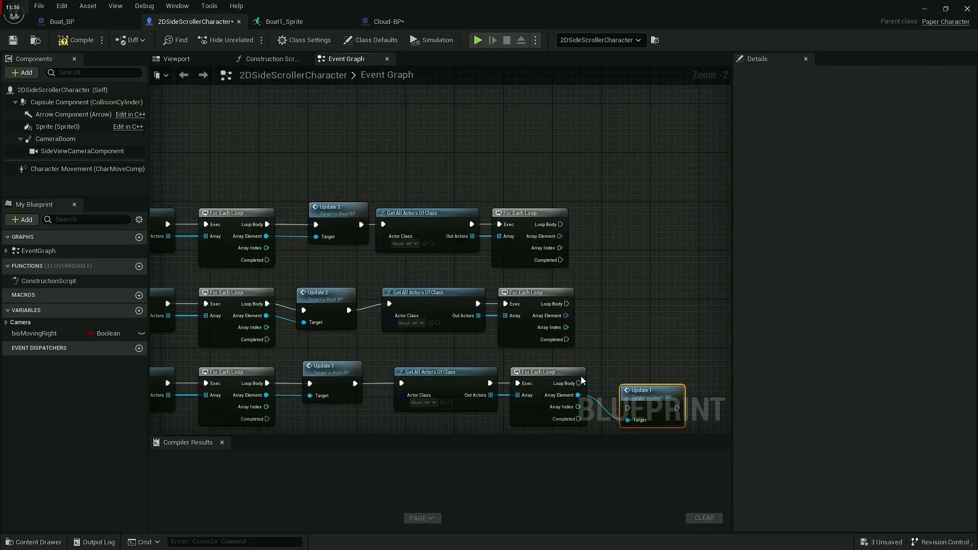
{"action": "left_click_drag", "start_coordinate": [578, 382], "coordinate": [629, 407]}
Step: Add Cloud-BP's Update 2 and Update 3 calls to the 2- and 3-key rows' cloud loops, connect them to the loop bodies, and compile
{"action": "left_click_drag", "start_coordinate": [565, 316], "coordinate": [594, 312]}
{"action": "type", "text": "update"}
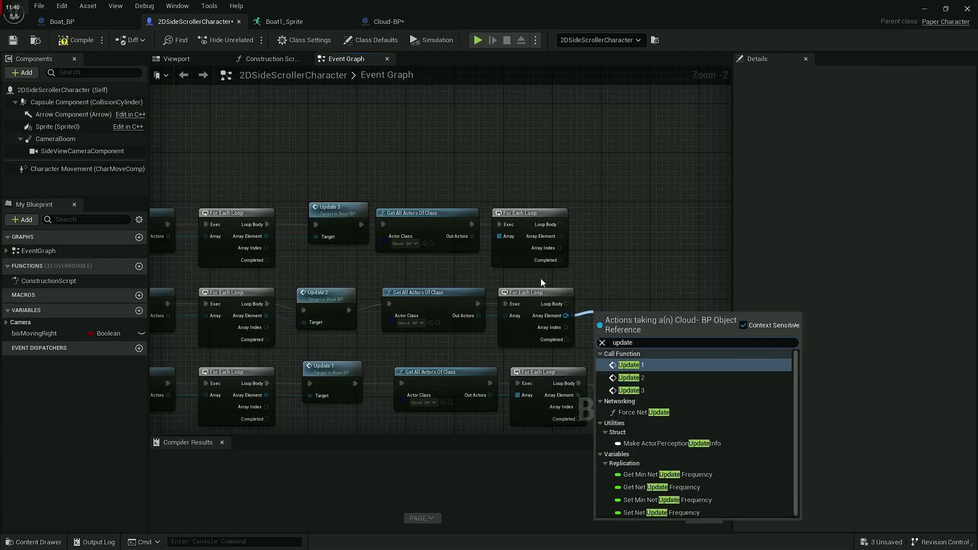
{"action": "left_click", "coordinate": [629, 377]}
{"action": "left_click_drag", "start_coordinate": [559, 236], "coordinate": [605, 246]}
{"action": "type", "text": "update"}
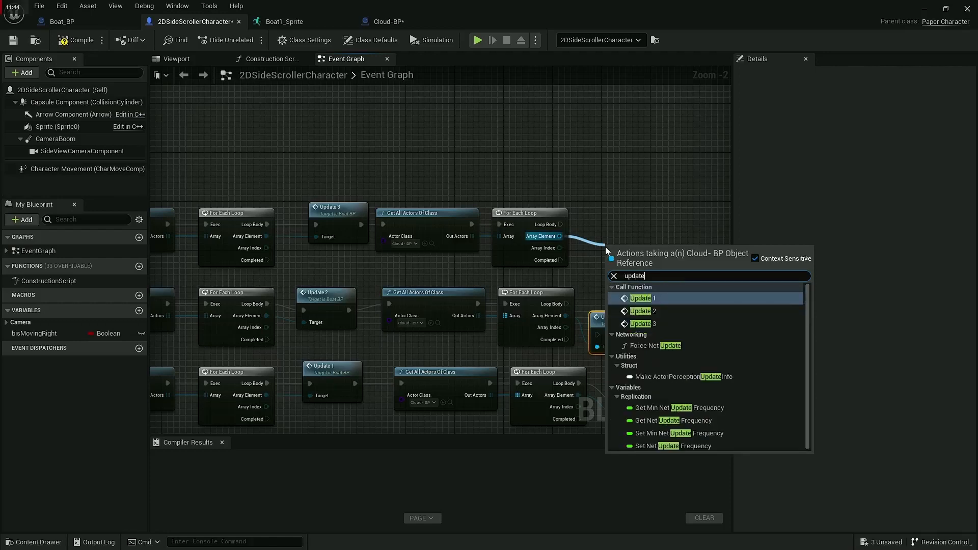
{"action": "left_click", "coordinate": [640, 323]}
{"action": "left_click_drag", "start_coordinate": [609, 274], "coordinate": [560, 224]}
{"action": "left_click_drag", "start_coordinate": [599, 334], "coordinate": [566, 304]}
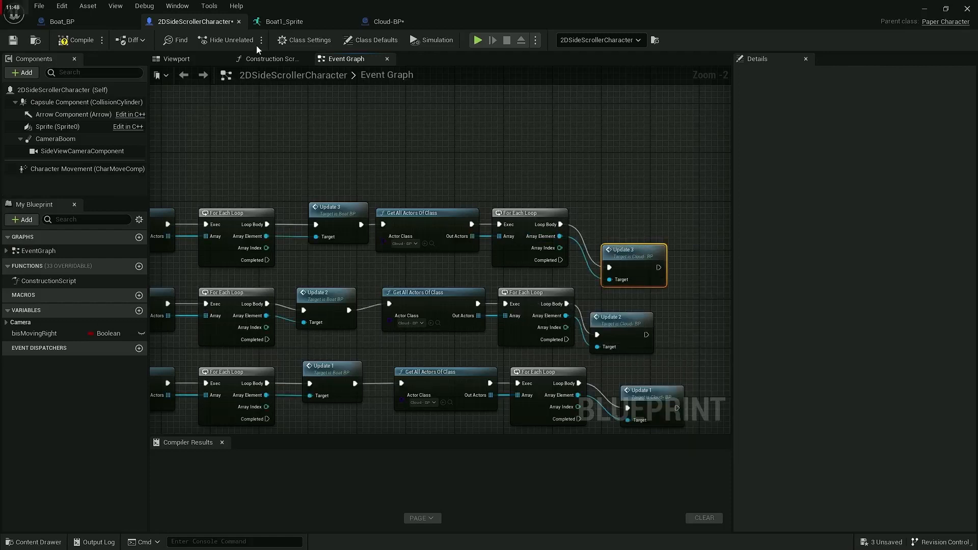
{"action": "left_click", "coordinate": [69, 41]}
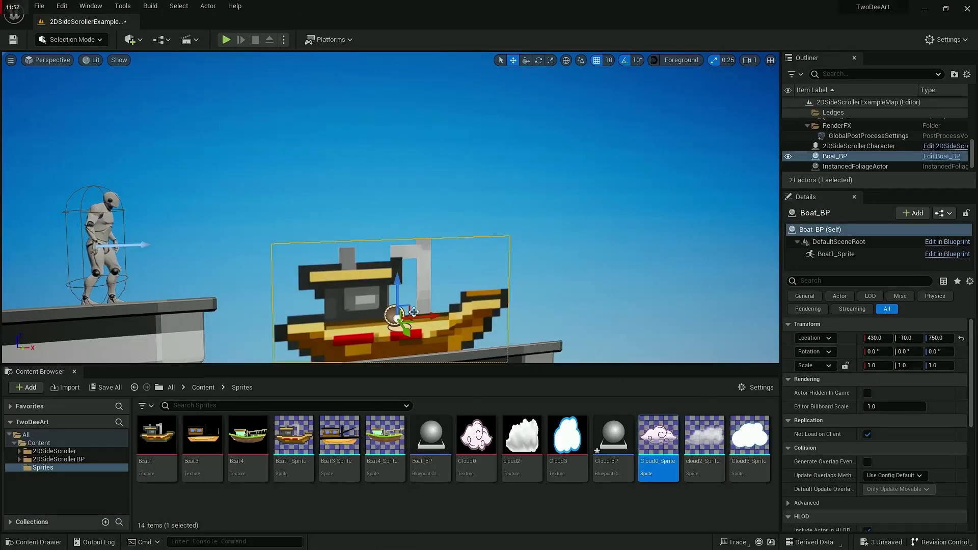
Step: Duplicate the boat in the level and move the copy along X to 960
{"action": "key", "text": "s"}
{"action": "right_click_drag", "start_coordinate": [460, 301], "coordinate": [461, 305]}
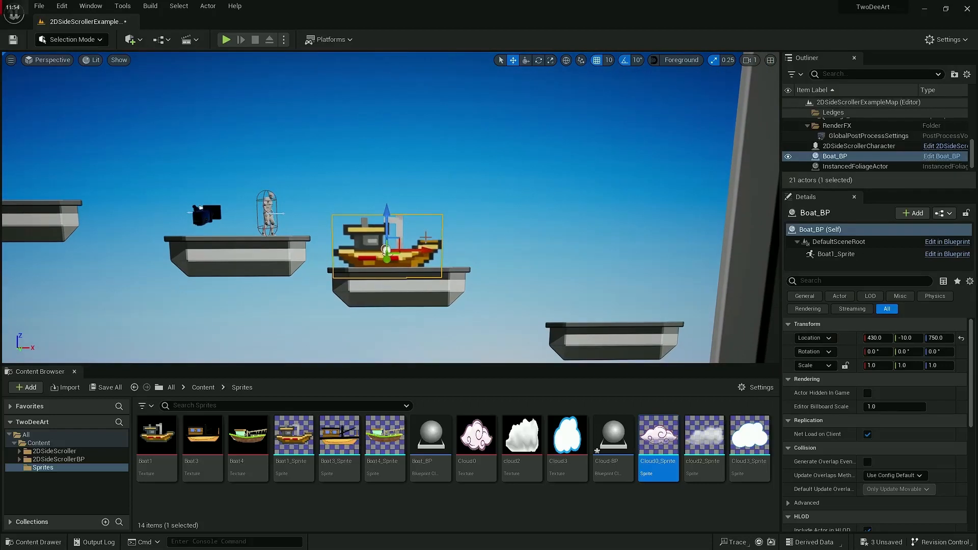
{"action": "left_click_drag", "start_coordinate": [386, 249], "coordinate": [546, 282], "text": "alt"}
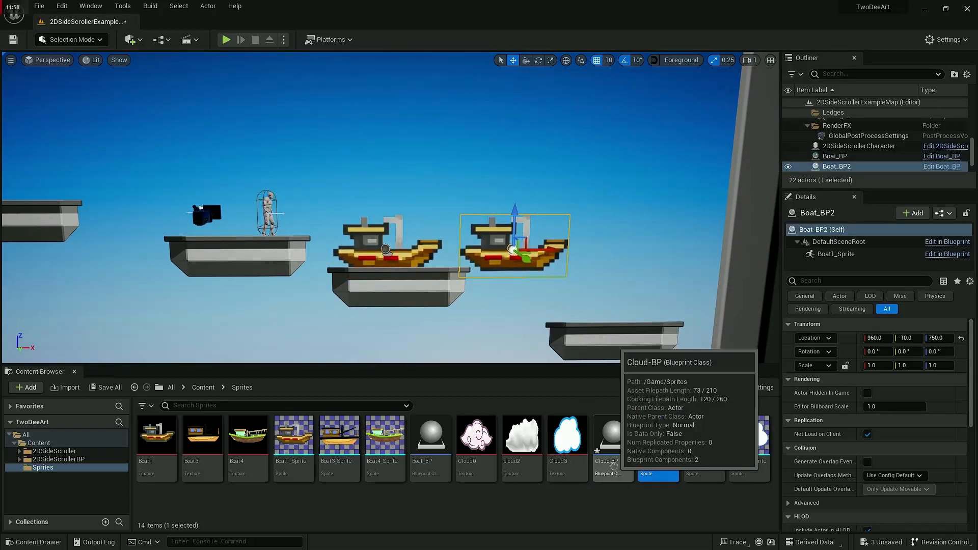
Step: Place two Cloud-BP actors side by side in the sky above the platforms, one at X 650, Y 50, Z 1320
{"action": "left_click_drag", "start_coordinate": [614, 443], "coordinate": [473, 124]}
Step: Play the level and test the boat and cloud sprite switching while running and jumping the character around the platforms
{"action": "left_click", "coordinate": [227, 41]}
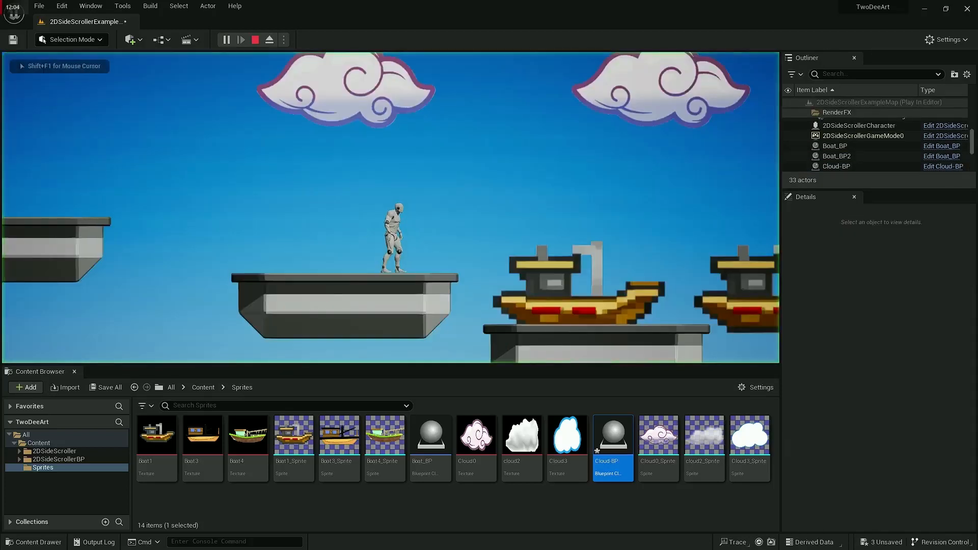
{"action": "key", "text": "d"}
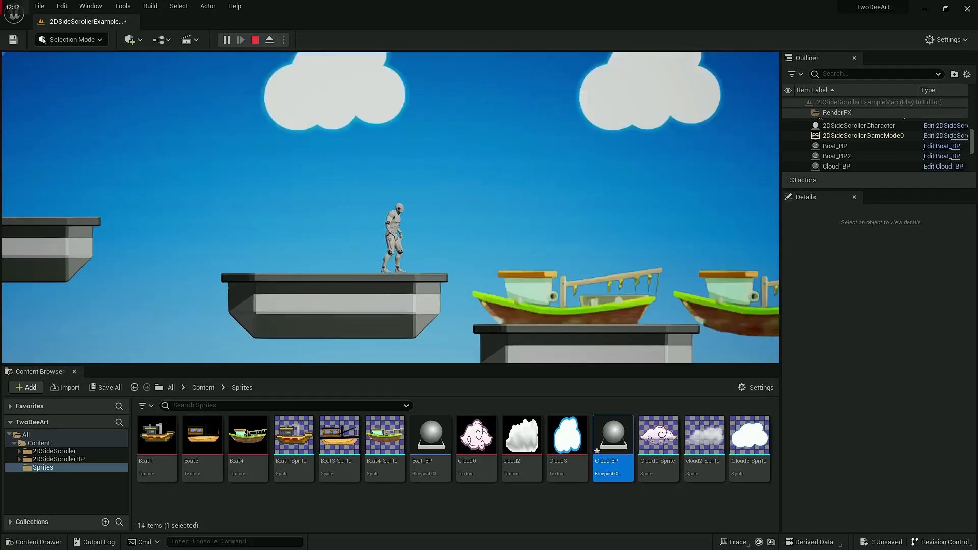
{"action": "key", "text": "a"}
{"action": "key", "text": "d"}
{"action": "key", "text": "space"}
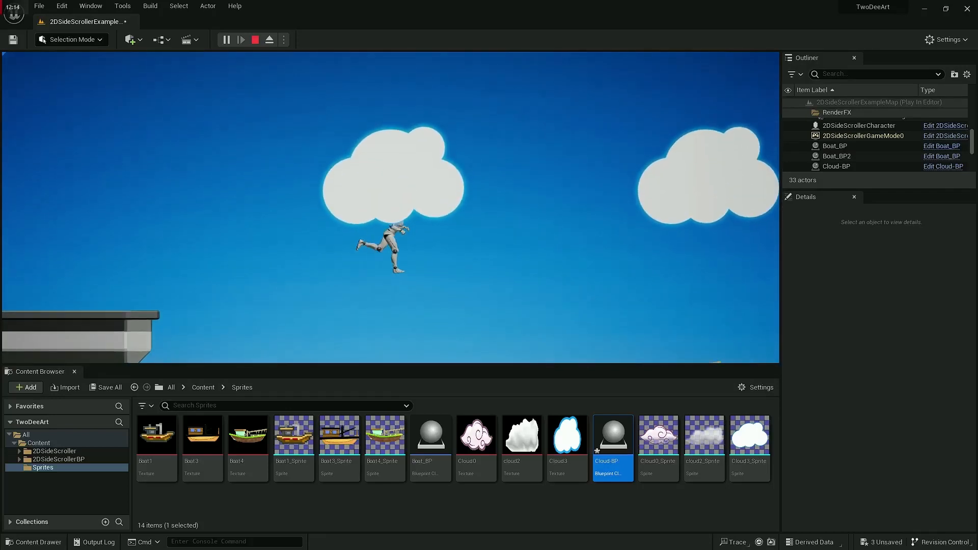
{"action": "key", "text": "space"}
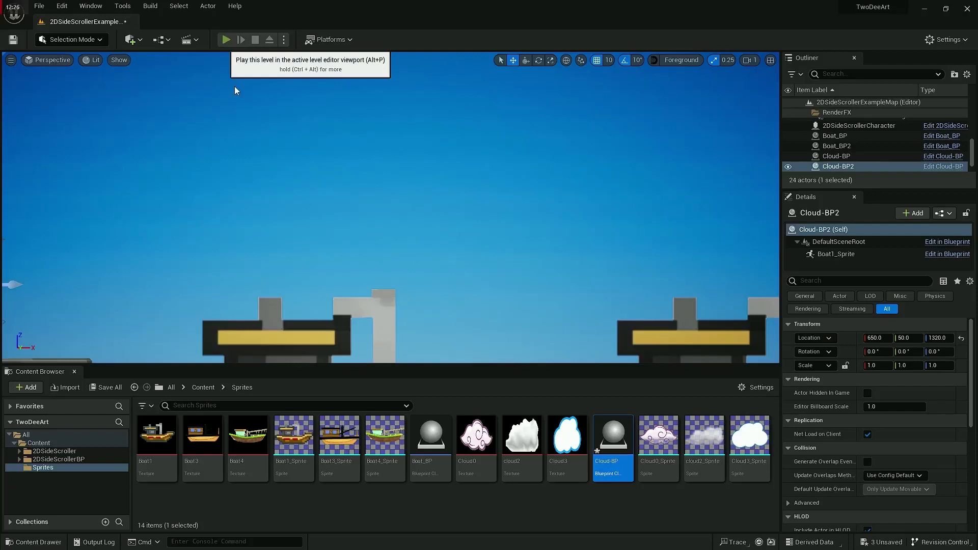
Step: Restart the play test, jump across the boats, check the sprite switching again, and end the session
{"action": "left_click", "coordinate": [228, 39]}
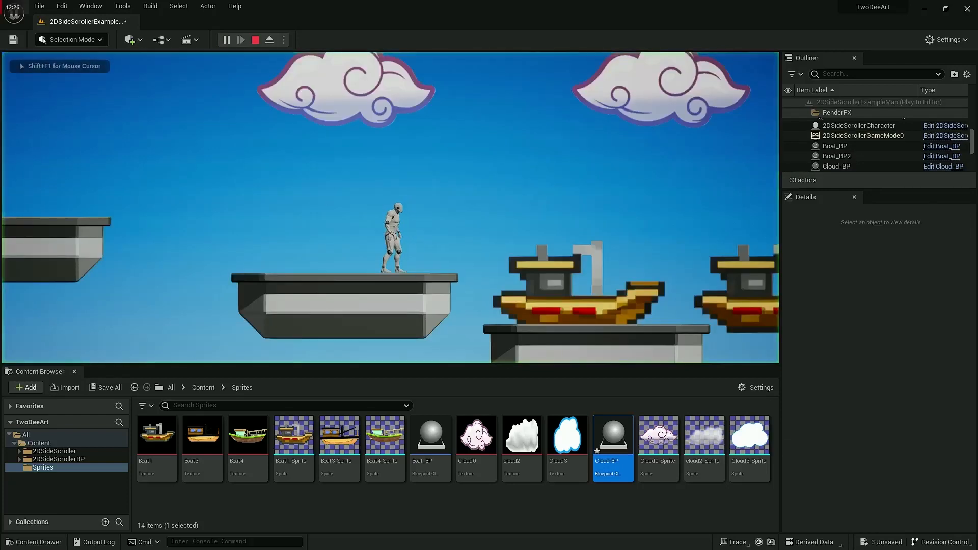
{"action": "key", "text": "Right"}
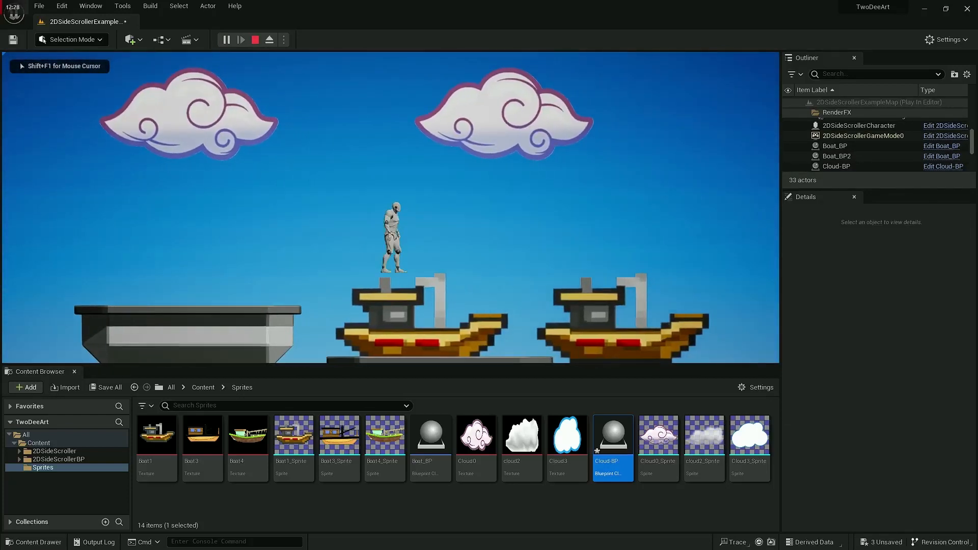
{"action": "key", "text": "space"}
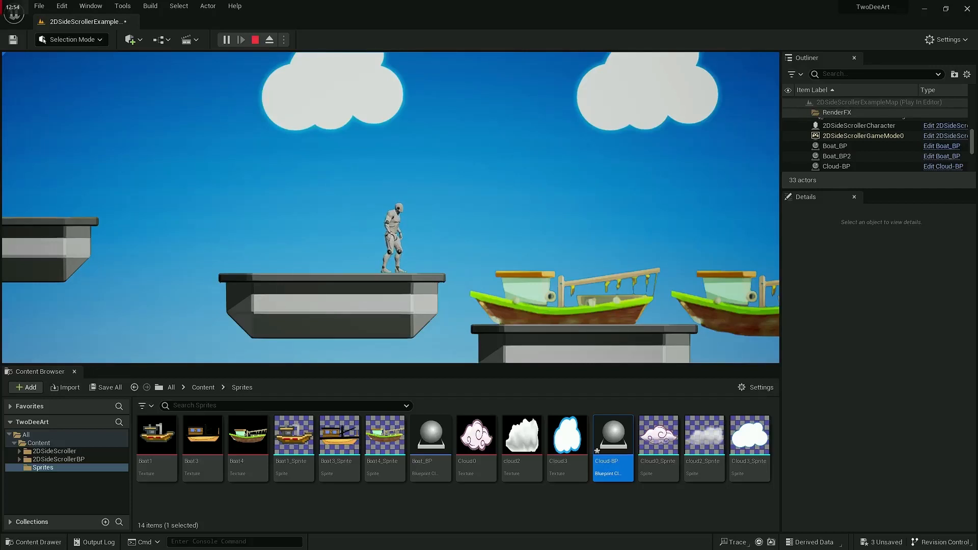
{"action": "key", "text": "Escape"}
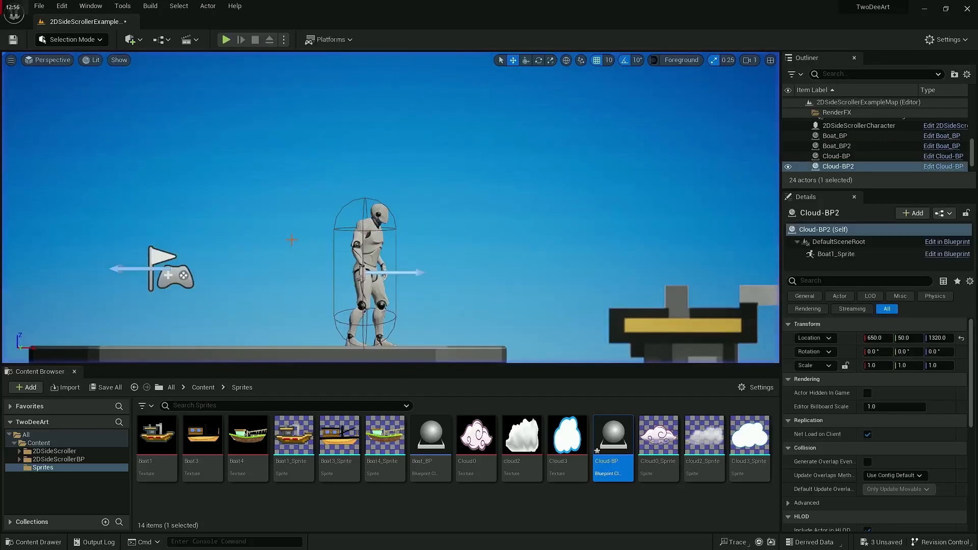
{"action": "key", "text": "alt+Tab"}
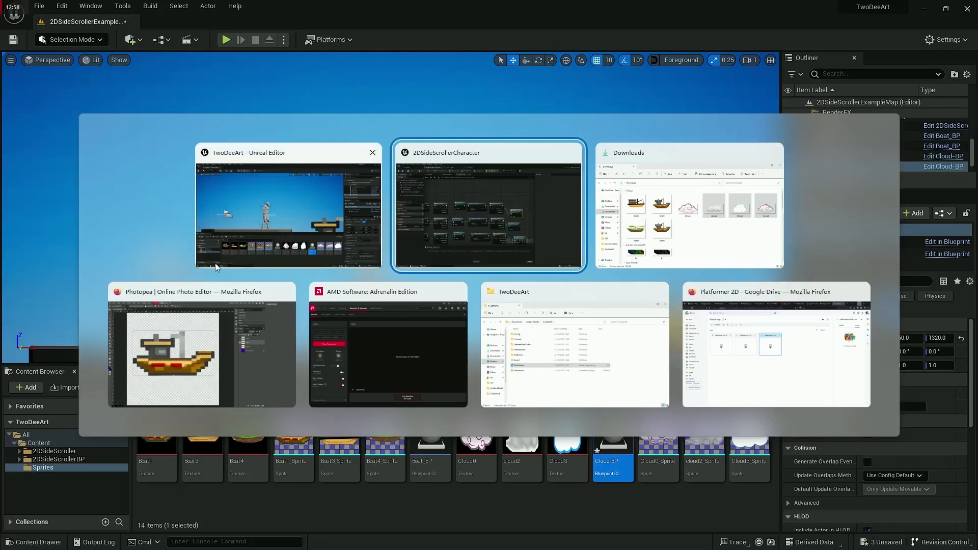
{"action": "left_click", "coordinate": [333, 364]}
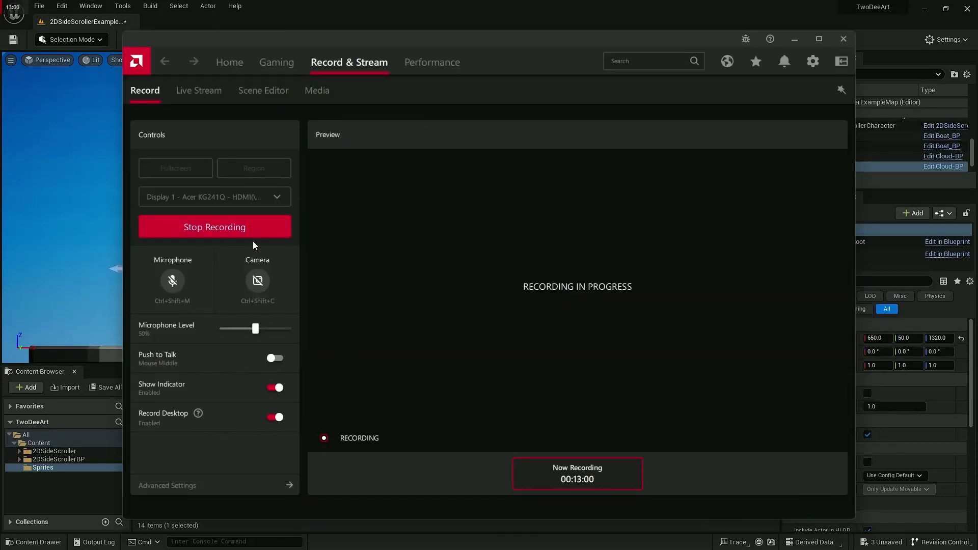